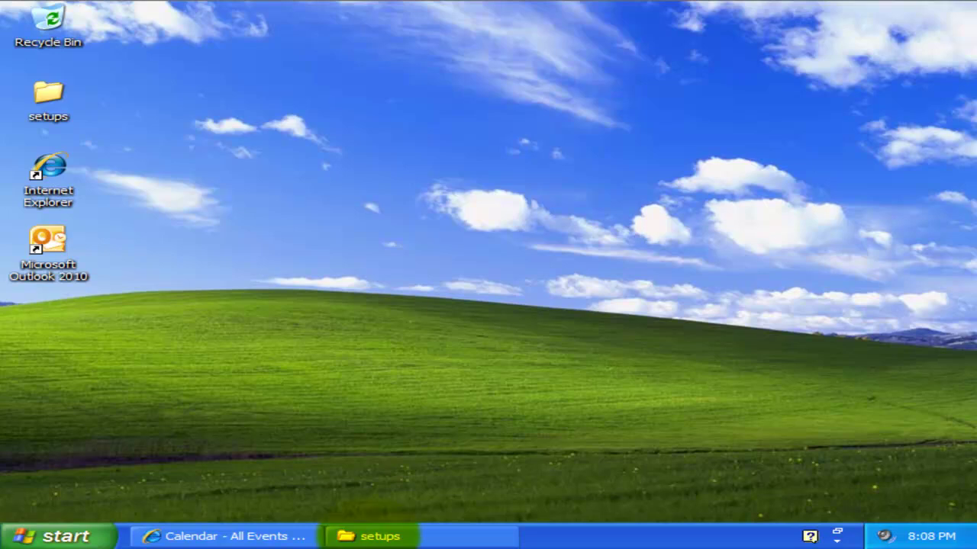
# Step: Launch the TeamTimeSheetClientSPSetup installer from the setups folder and minimize the folder window
pyautogui.click(366, 536)
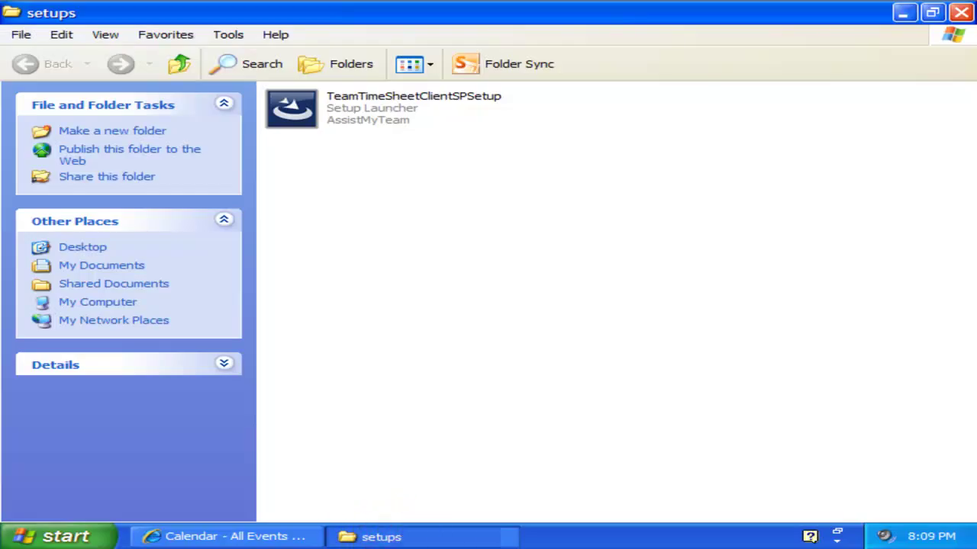
pyautogui.click(367, 109)
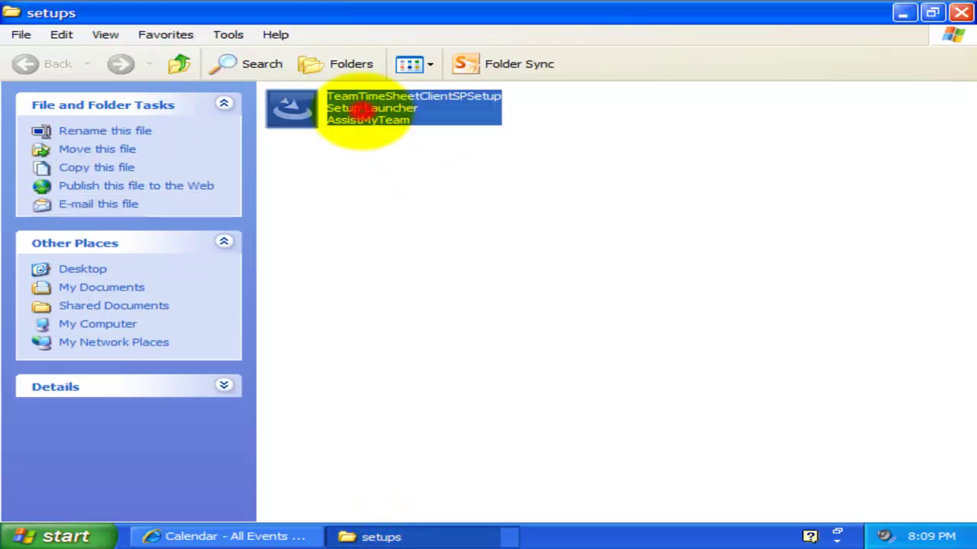
pyautogui.doubleClick(360, 109)
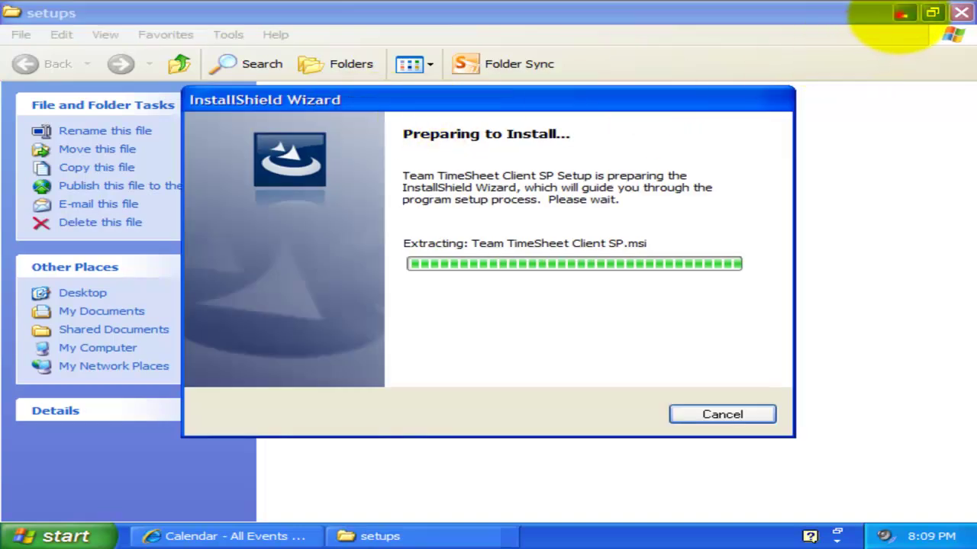
pyautogui.click(900, 14)
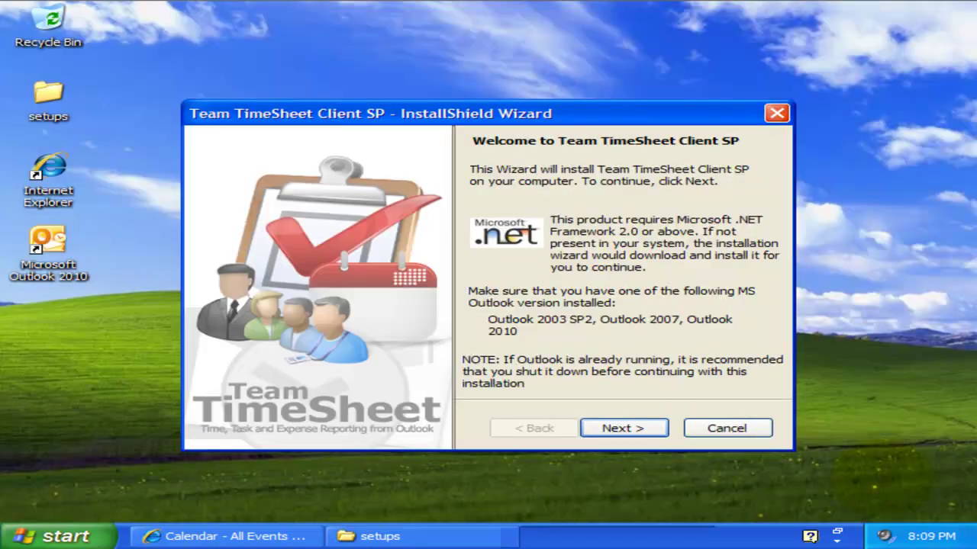
# Step: Complete the Team TimeSheet Client SP installation, entering the user's name and keeping the option to install for all users
pyautogui.click(622, 427)
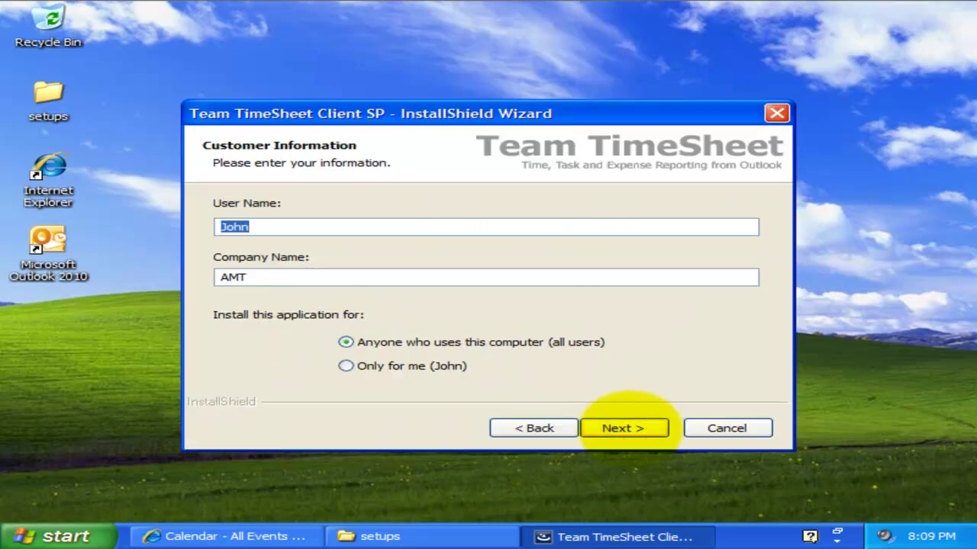
pyautogui.write('Monica')
pyautogui.click(622, 428)
pyautogui.click(640, 425)
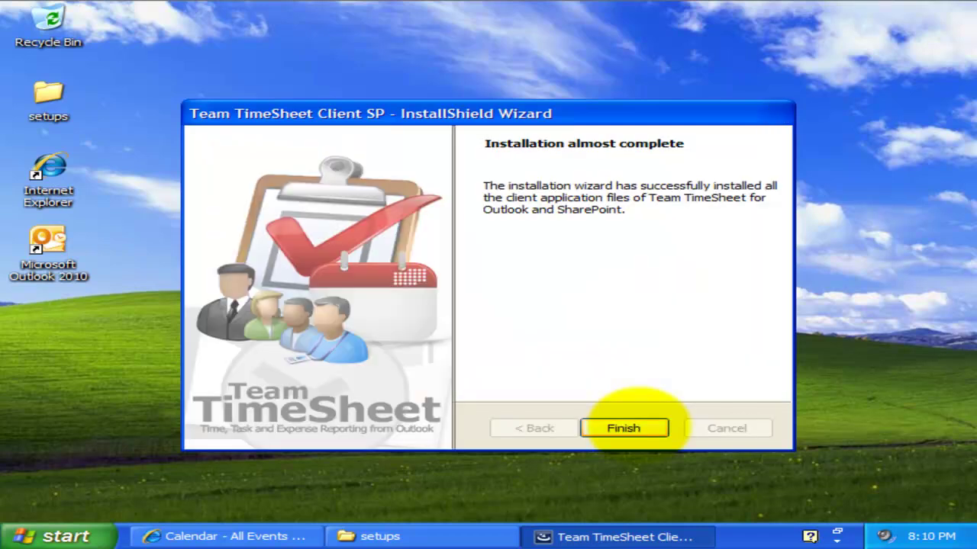
pyautogui.click(637, 426)
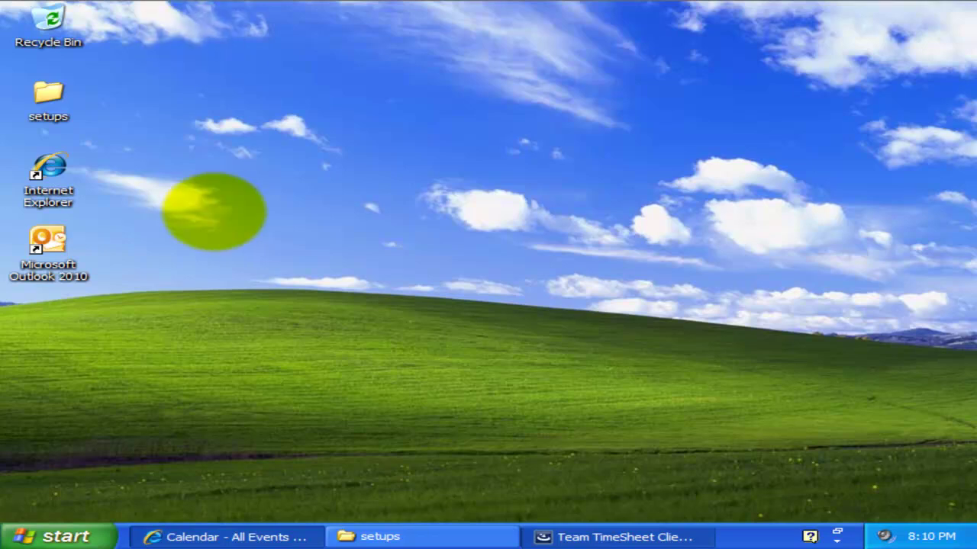
# Step: Switch to Microsoft Outlook 2010 and move its My Project Data Source window slightly upward
pyautogui.doubleClick(48, 245)
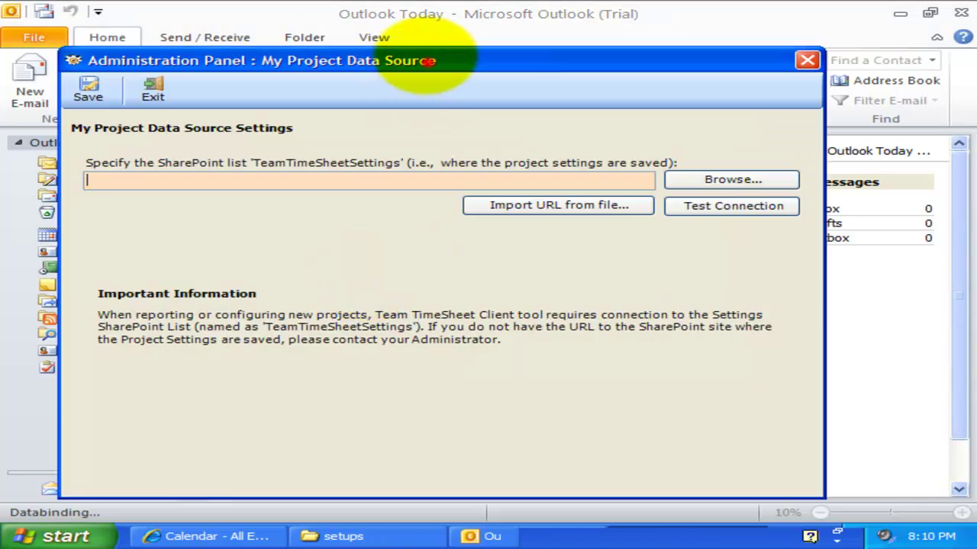
pyautogui.moveTo(431, 61); pyautogui.dragTo(432, 52)
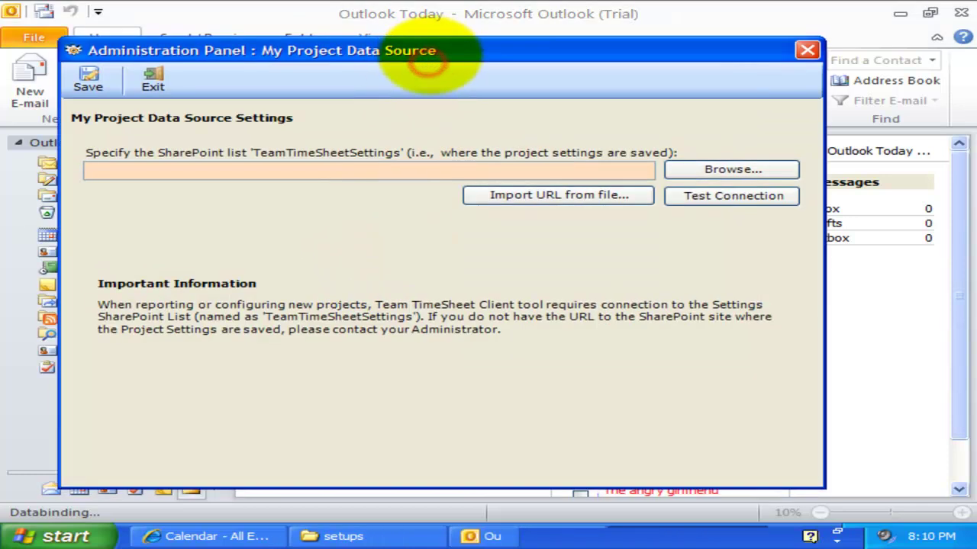
pyautogui.click(628, 236)
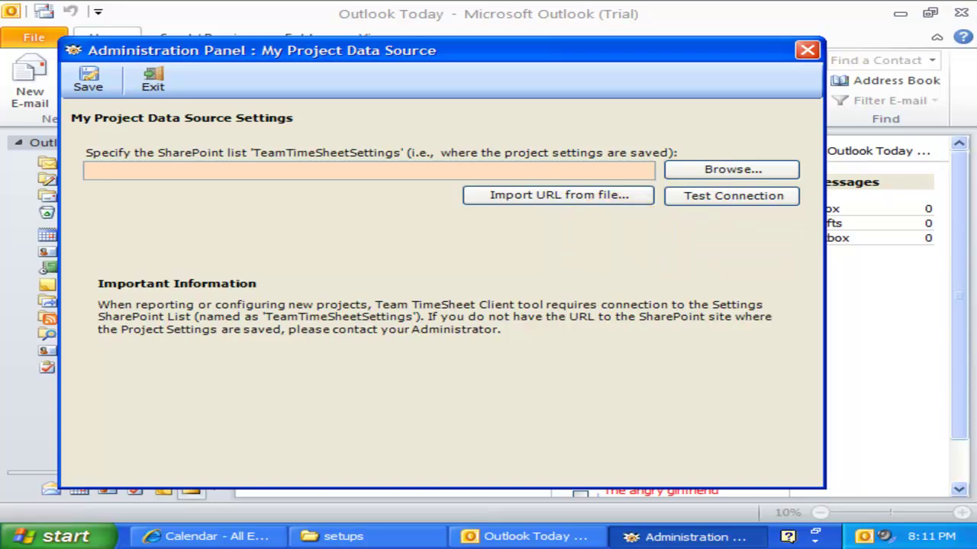
pyautogui.click(752, 169)
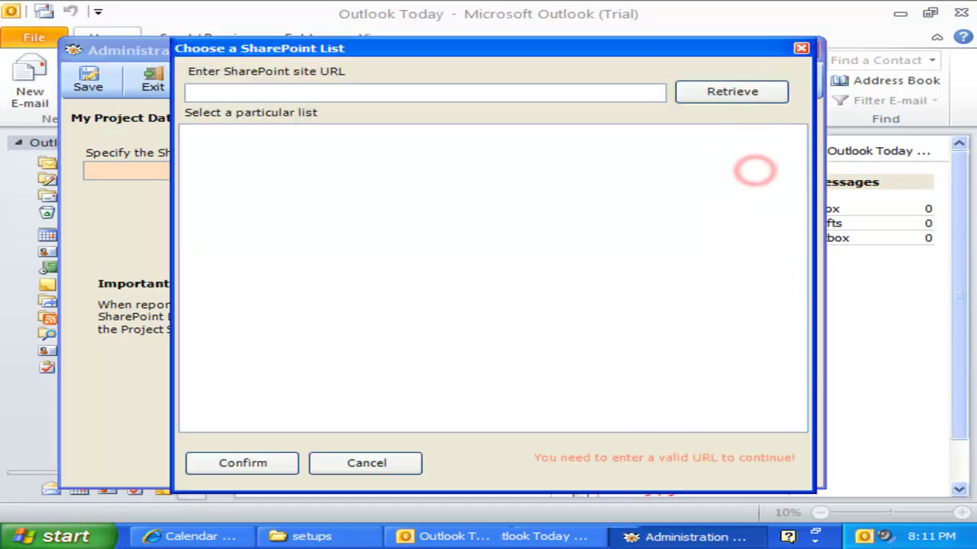
pyautogui.click(541, 90)
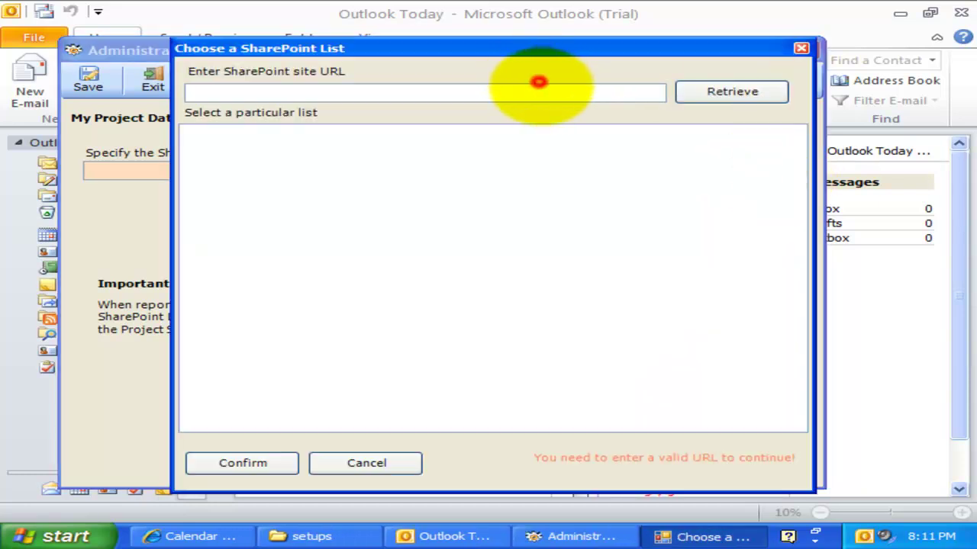
pyautogui.write('http://byte')
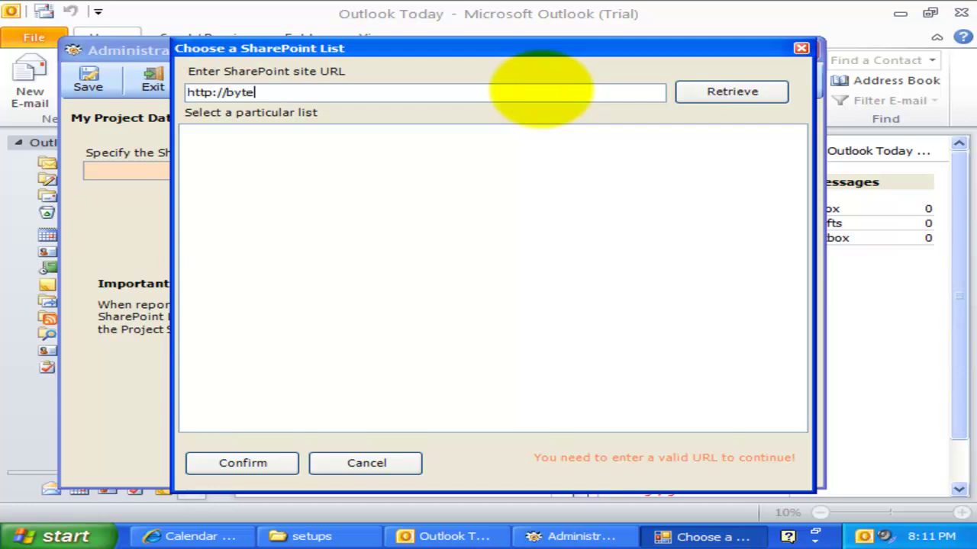
pyautogui.write('pad')
pyautogui.click(714, 91)
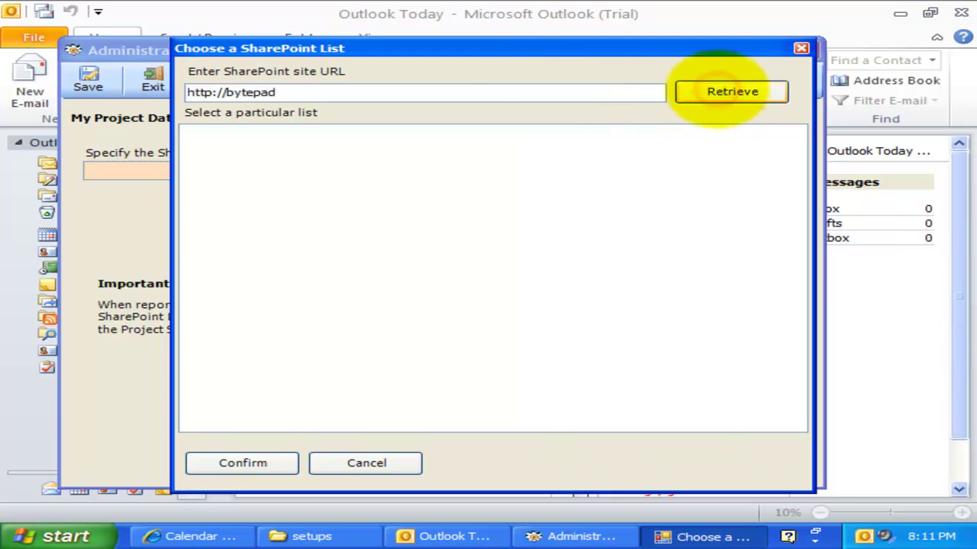
# Step: Sign in to the bytepad site with the user name and account password, with the credentials remembered
pyautogui.click(589, 262)
pyautogui.write('Monica')
pyautogui.click(573, 290)
pyautogui.write('************')
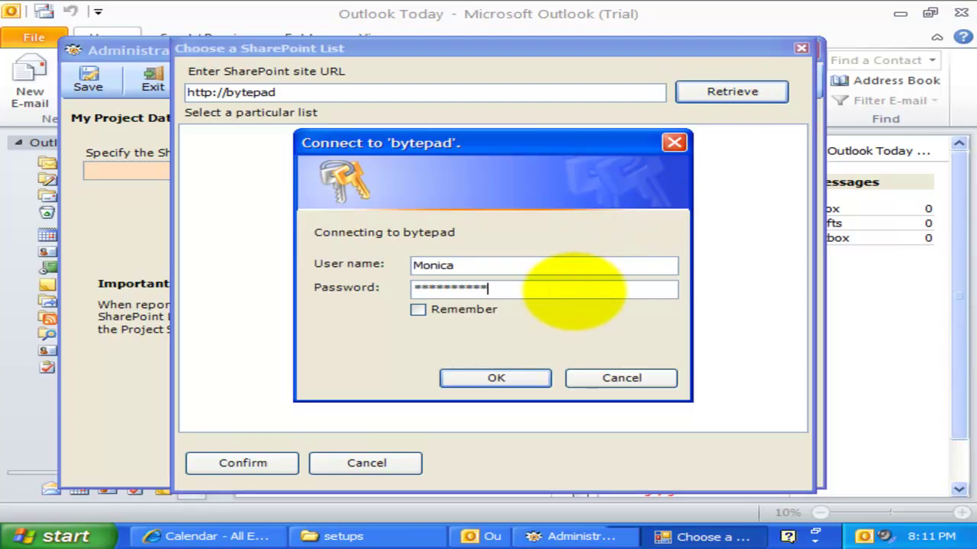
pyautogui.click(467, 310)
pyautogui.click(496, 377)
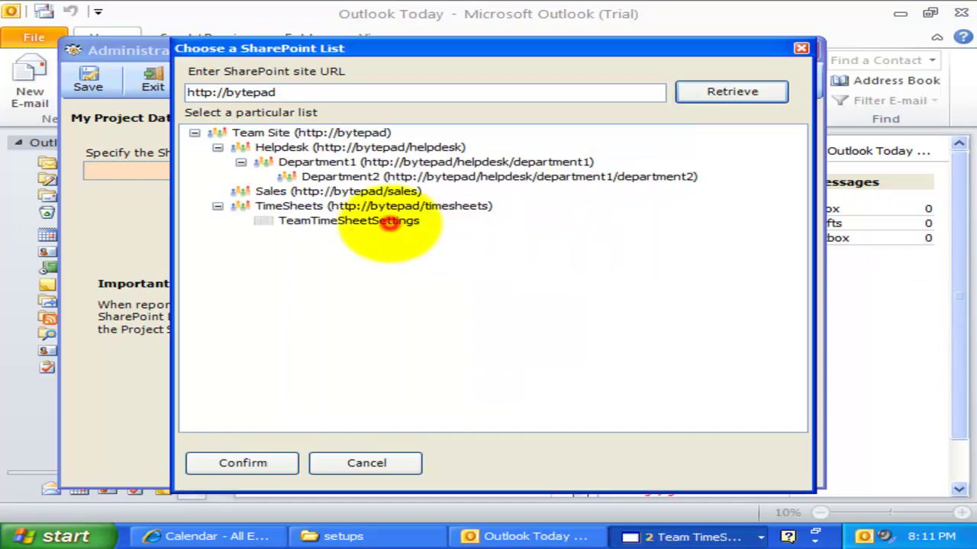
# Step: Choose the TeamTimeSheetSettings list under the TimeSheets site as the project data source and save the setting
pyautogui.click(321, 208)
pyautogui.click(335, 222)
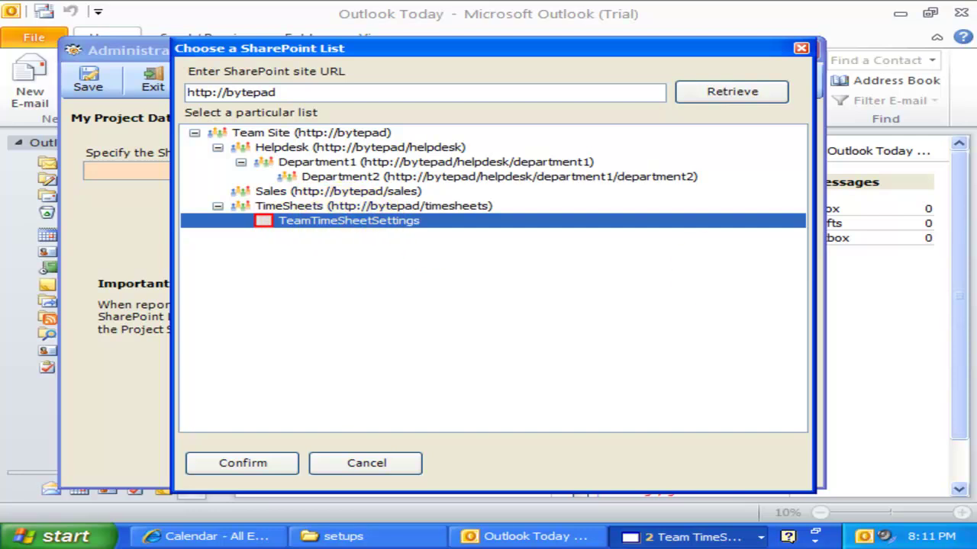
pyautogui.click(242, 462)
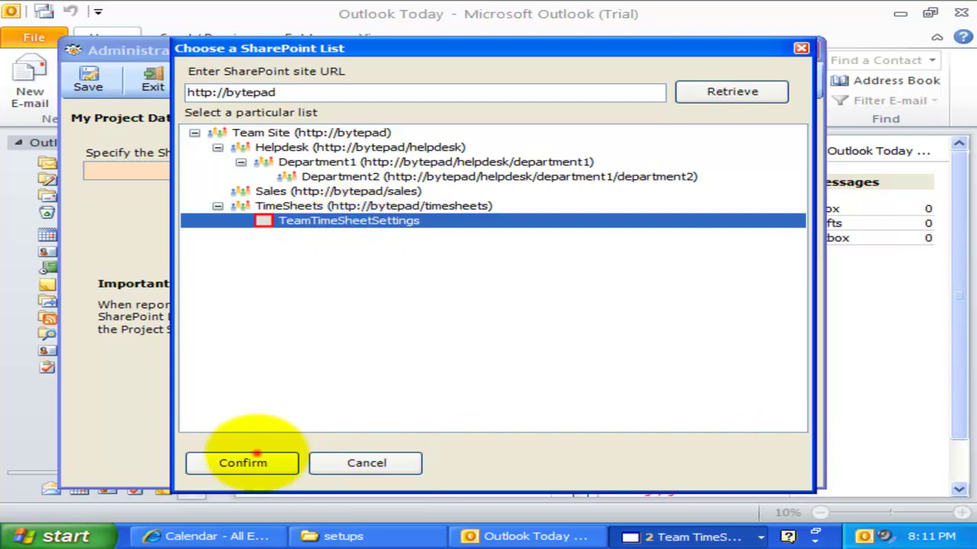
pyautogui.click(87, 77)
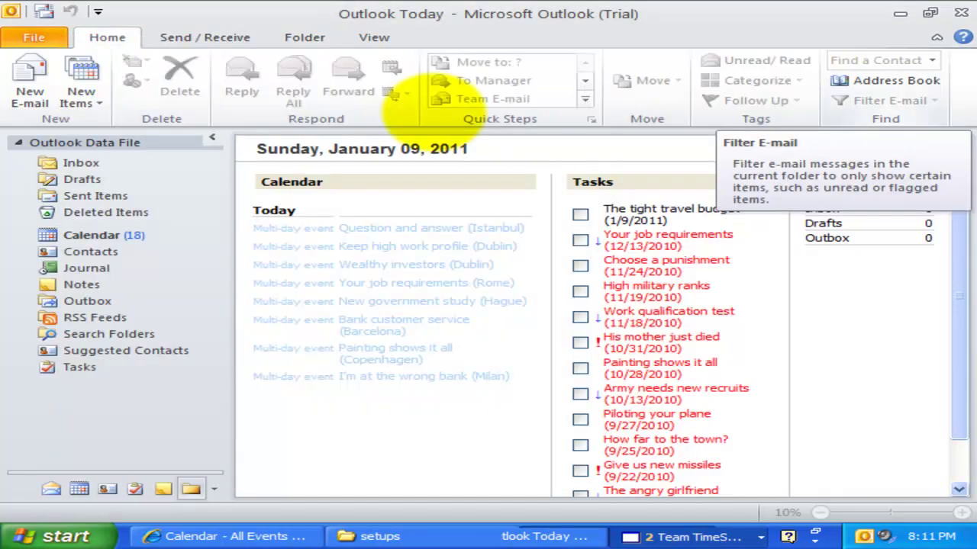
# Step: Open My Project and Activity Lists from the Team TimeSheet Client (SP) tools
pyautogui.click(212, 12)
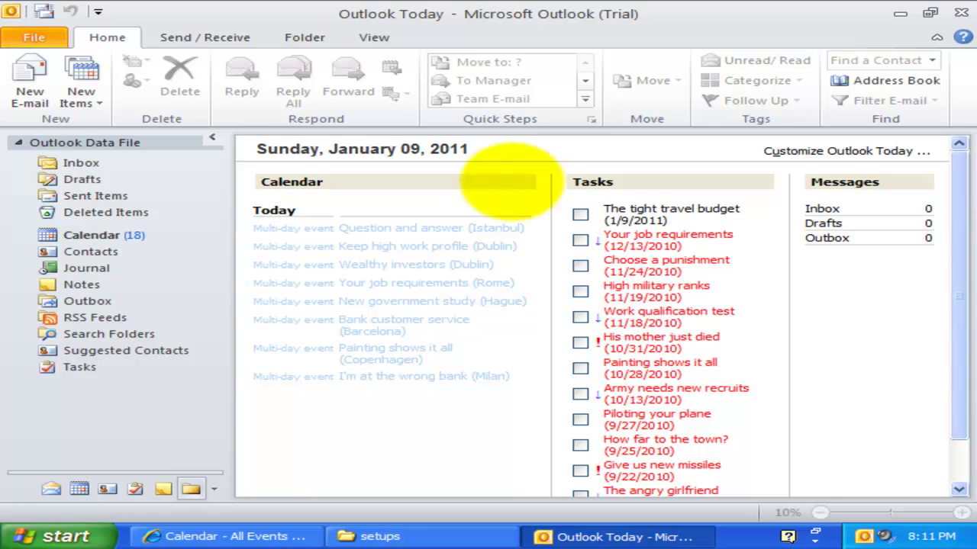
pyautogui.click(36, 38)
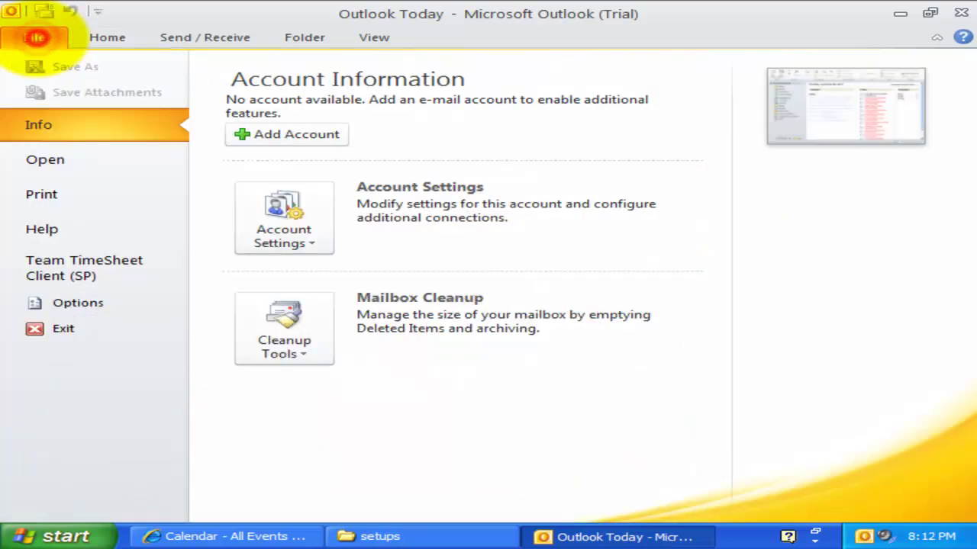
pyautogui.click(79, 276)
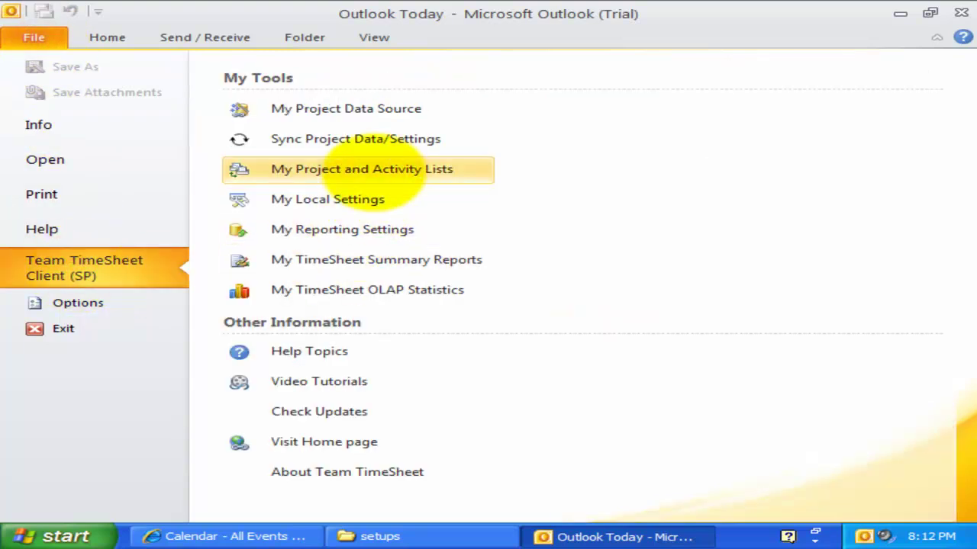
pyautogui.click(374, 172)
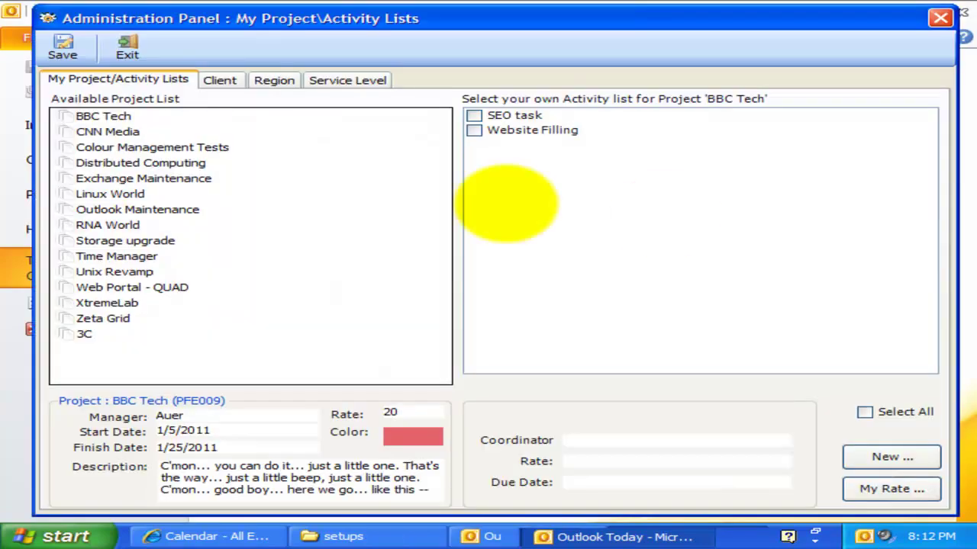
# Step: Examine the Client, Region and Service Level lists and the activities of the BBC Tech and CNN Media projects
pyautogui.click(130, 79)
pyautogui.click(274, 80)
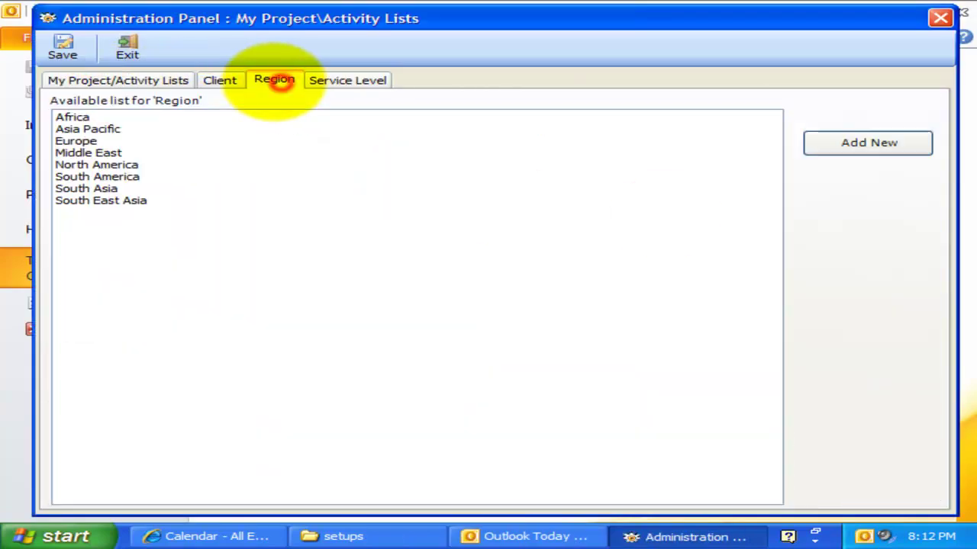
pyautogui.click(220, 80)
pyautogui.click(347, 80)
pyautogui.click(121, 80)
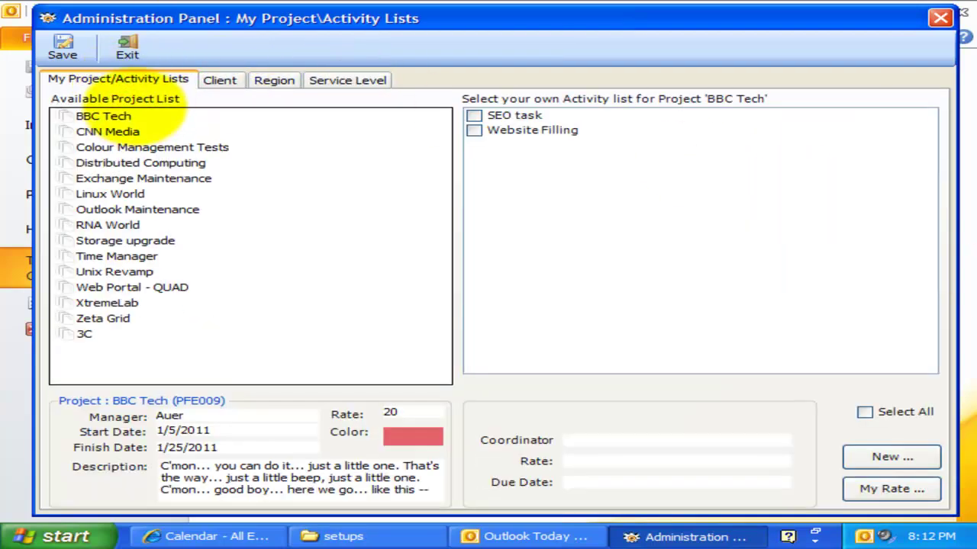
pyautogui.click(118, 116)
pyautogui.click(108, 131)
pyautogui.click(219, 80)
pyautogui.click(263, 80)
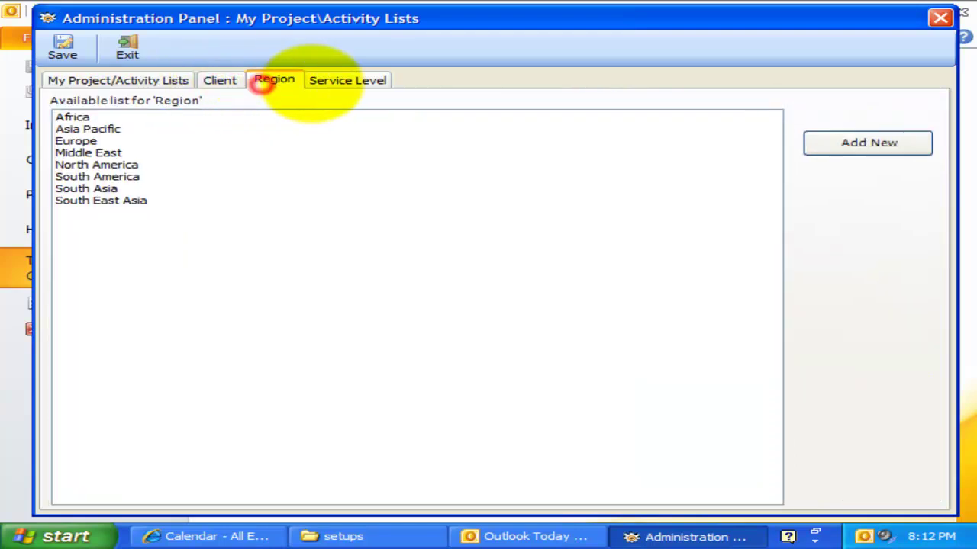
pyautogui.click(323, 80)
pyautogui.click(153, 79)
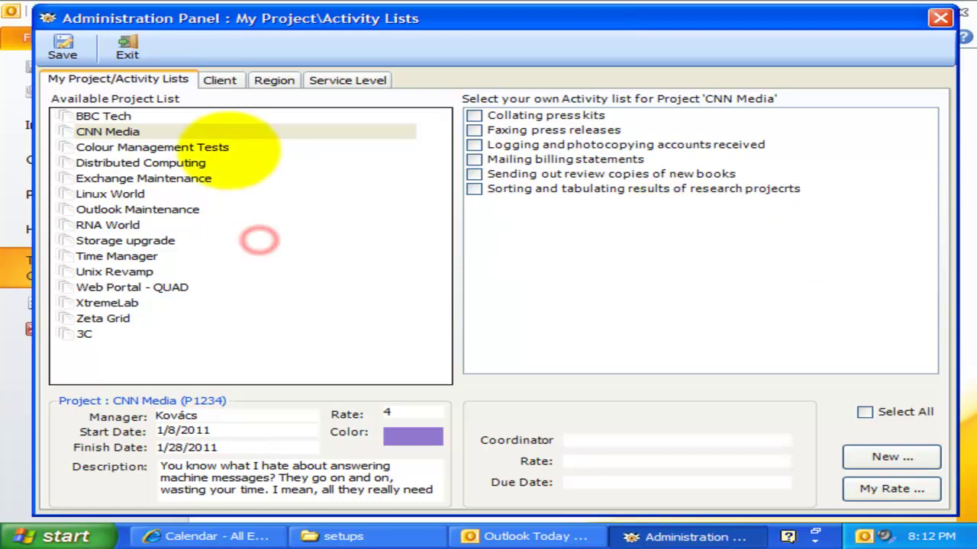
# Step: Compare the activity lists of the Outlook Maintenance, Unix Revamp, XtremeLab, CNN Media and Colour Management Tests projects
pyautogui.click(103, 211)
pyautogui.click(103, 271)
pyautogui.click(103, 303)
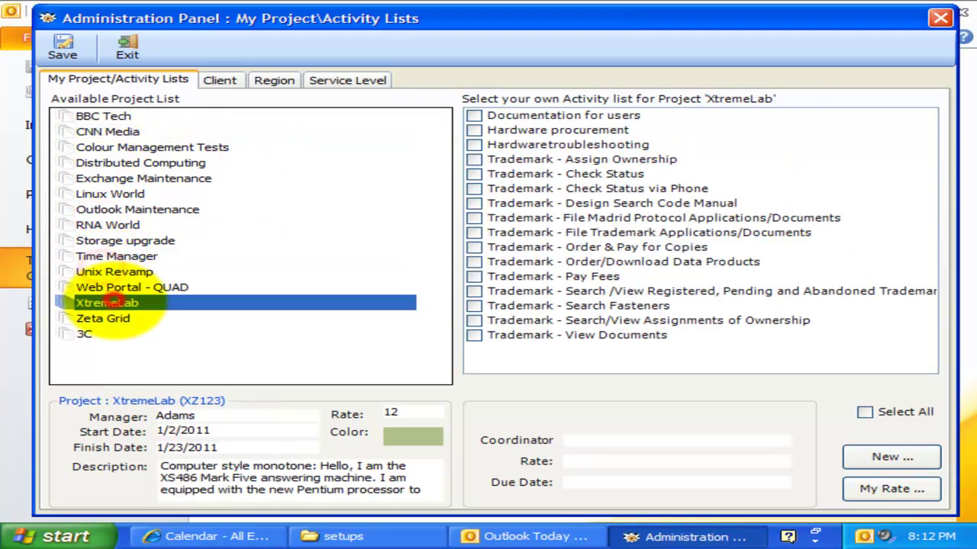
pyautogui.click(106, 131)
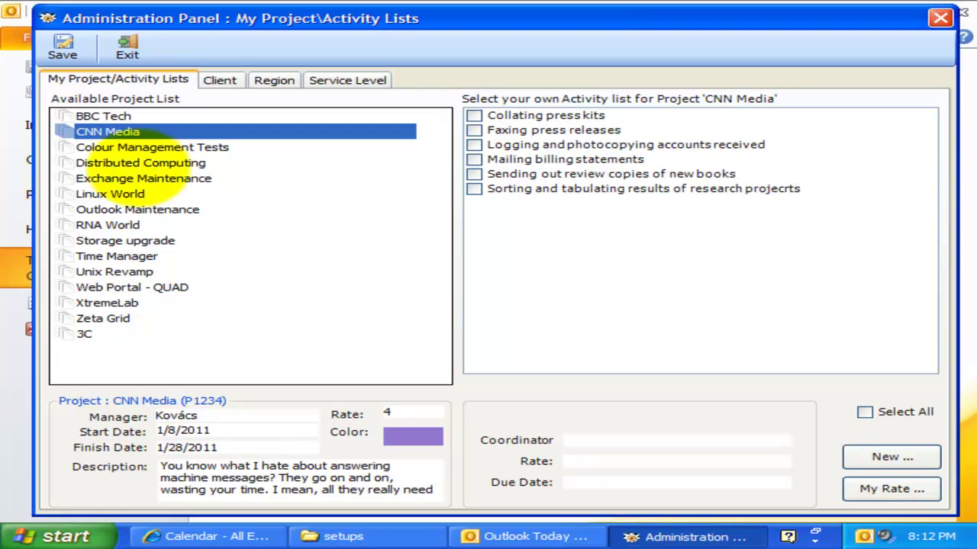
pyautogui.click(149, 147)
# Step: Select Faxing press releases, Logging and photocopying accounts received, and Mailing billing statements as own activities for the CNN Media project
pyautogui.click(121, 131)
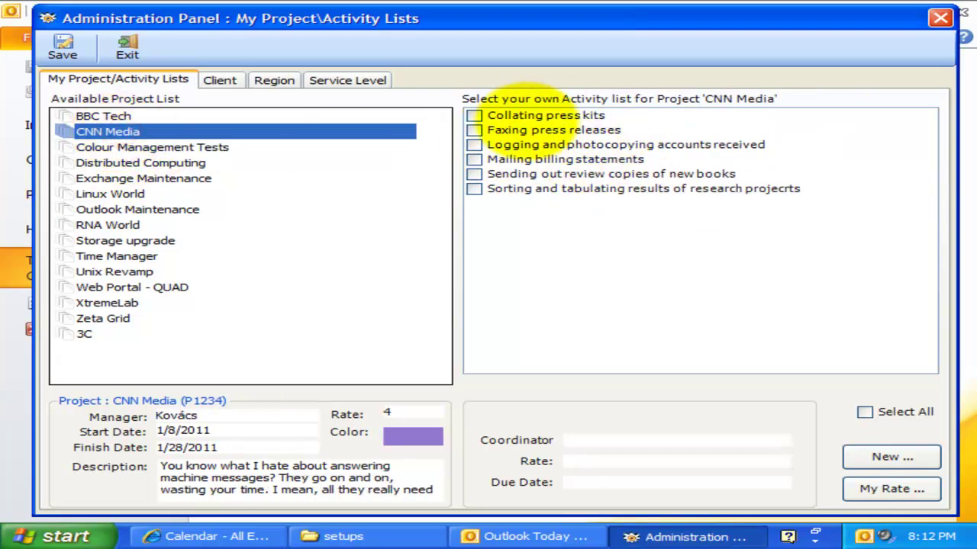
pyautogui.click(473, 130)
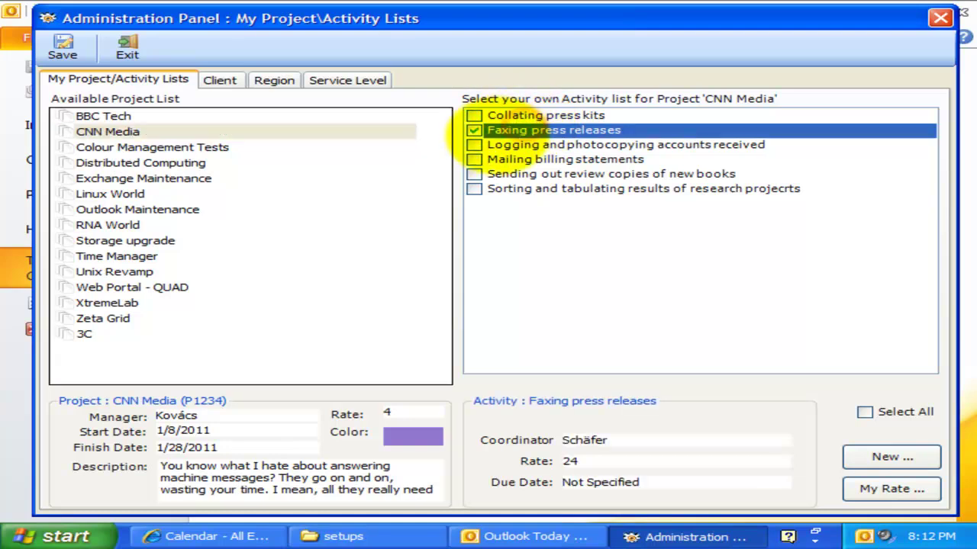
pyautogui.click(474, 145)
pyautogui.click(474, 159)
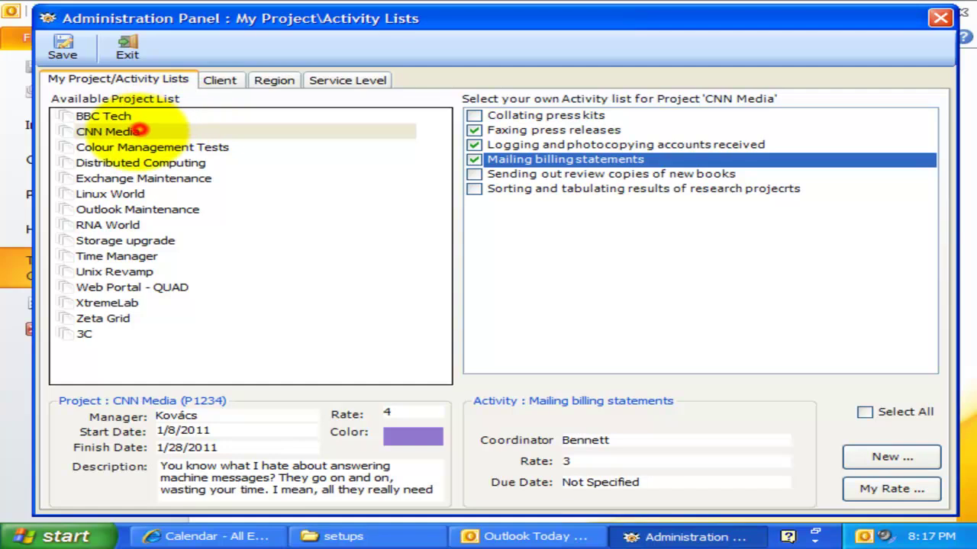
# Step: Examine the CNN Media project's manager, rate, start date and finish date
pyautogui.click(119, 131)
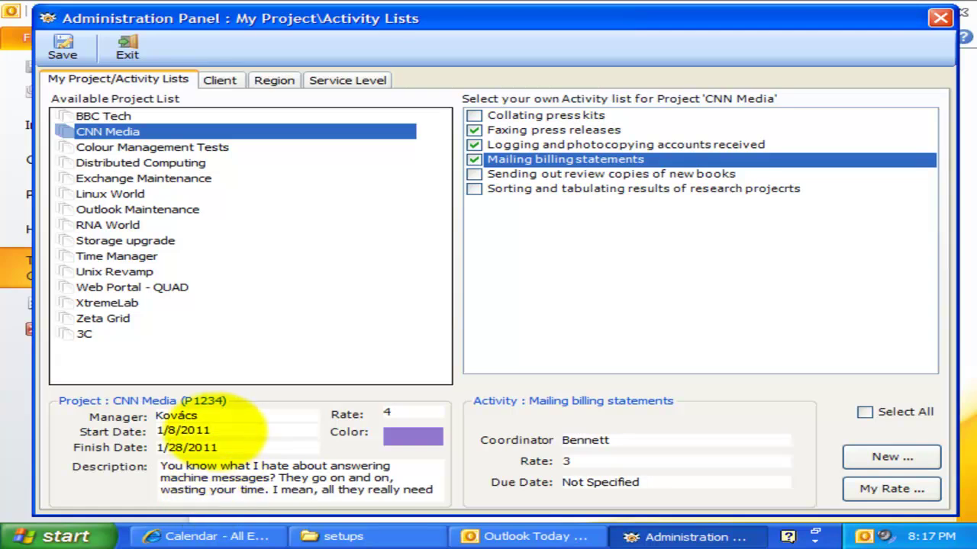
pyautogui.moveTo(229, 416); pyautogui.dragTo(169, 417)
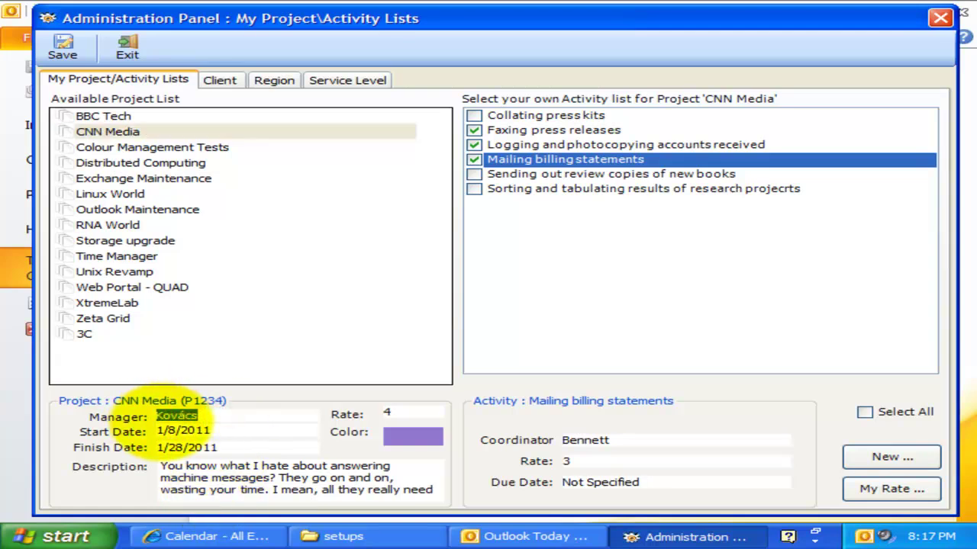
pyautogui.doubleClick(387, 412)
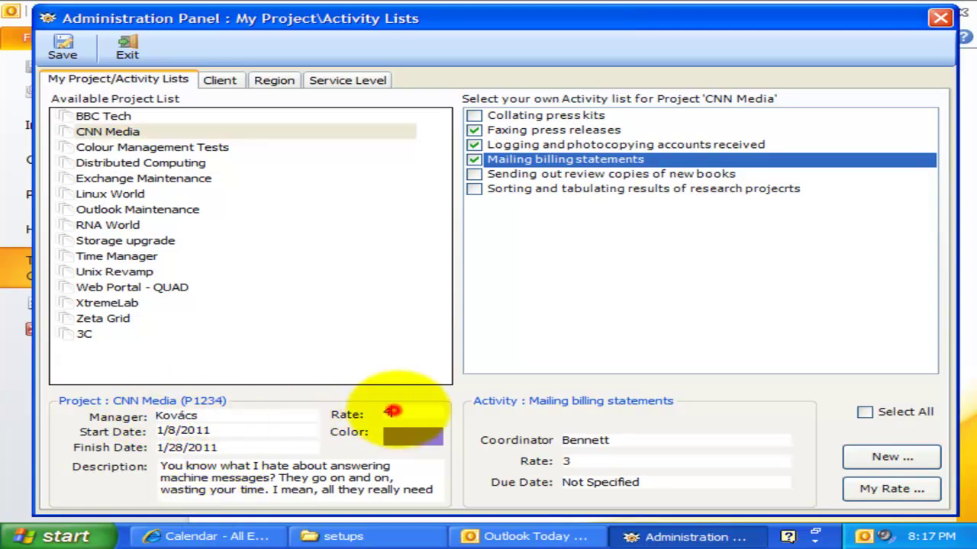
pyautogui.moveTo(239, 430); pyautogui.dragTo(160, 431)
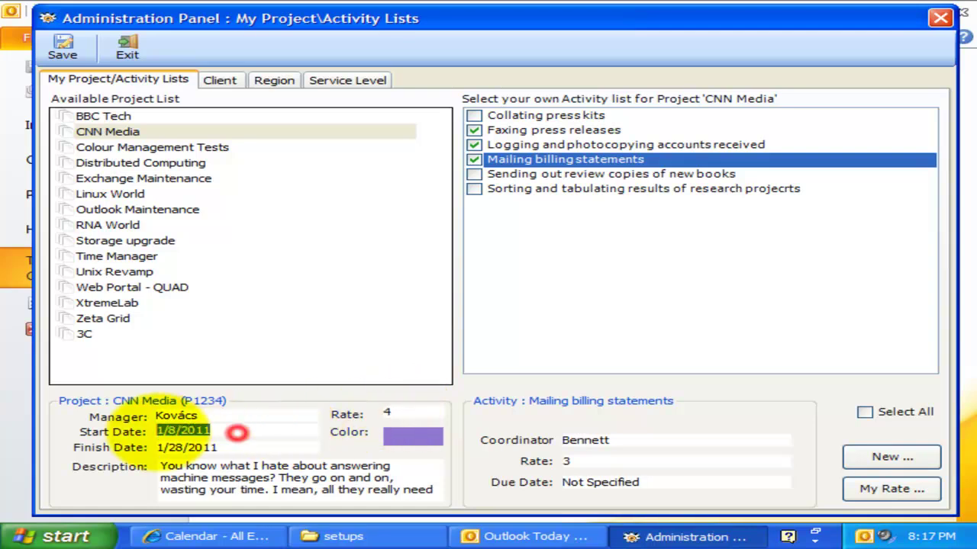
pyautogui.moveTo(230, 447); pyautogui.dragTo(168, 447)
pyautogui.moveTo(230, 447); pyautogui.dragTo(129, 448)
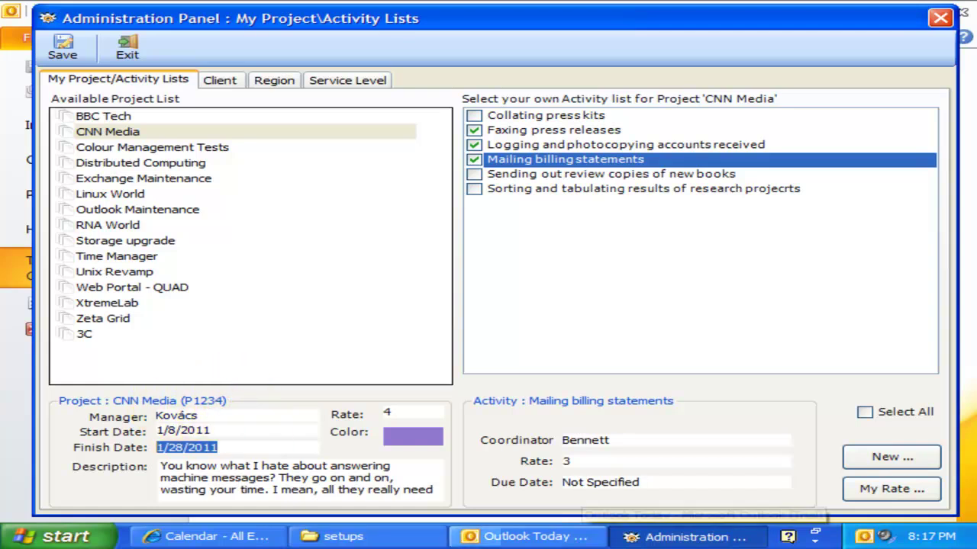
# Step: Examine the coordinator, rate and due date of the Mailing billing statements activity
pyautogui.click(700, 244)
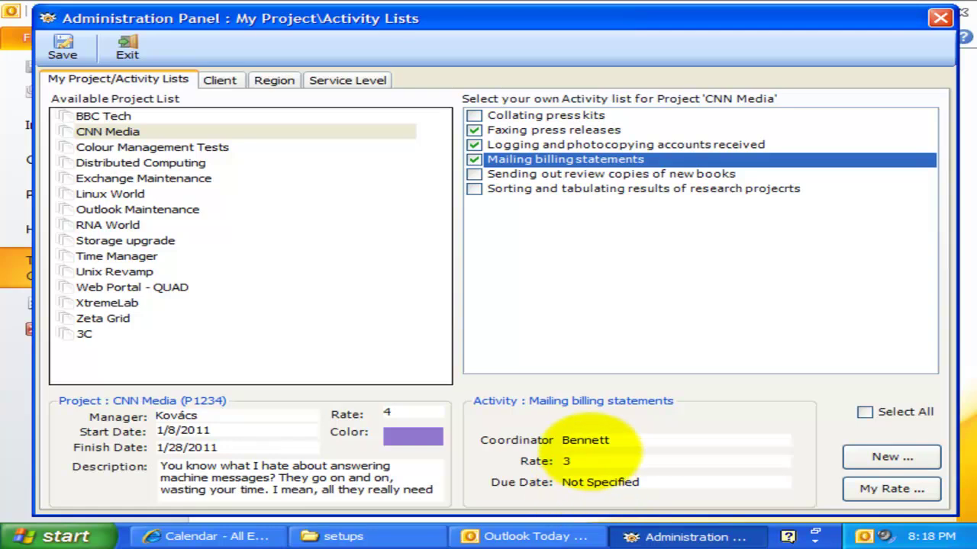
pyautogui.doubleClick(627, 440)
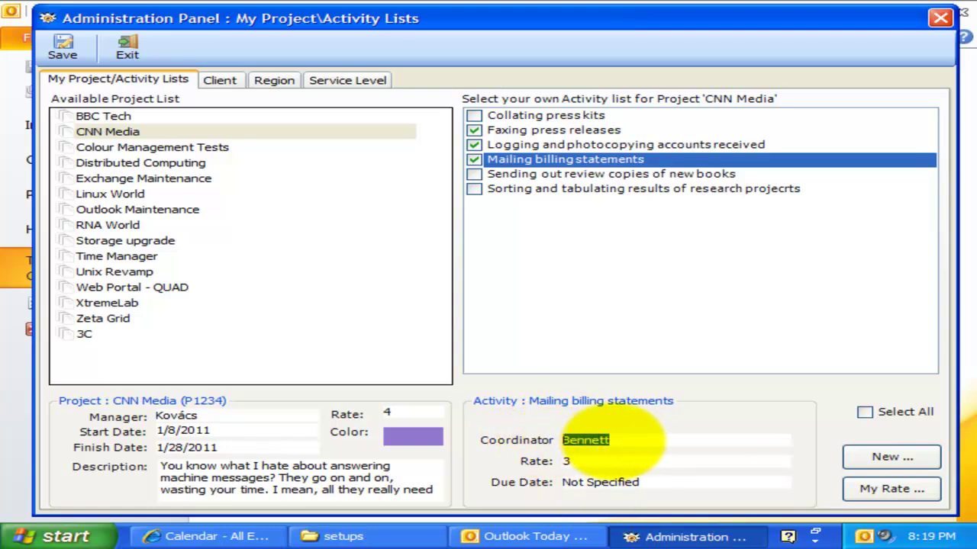
pyautogui.click(614, 442)
pyautogui.doubleClick(578, 462)
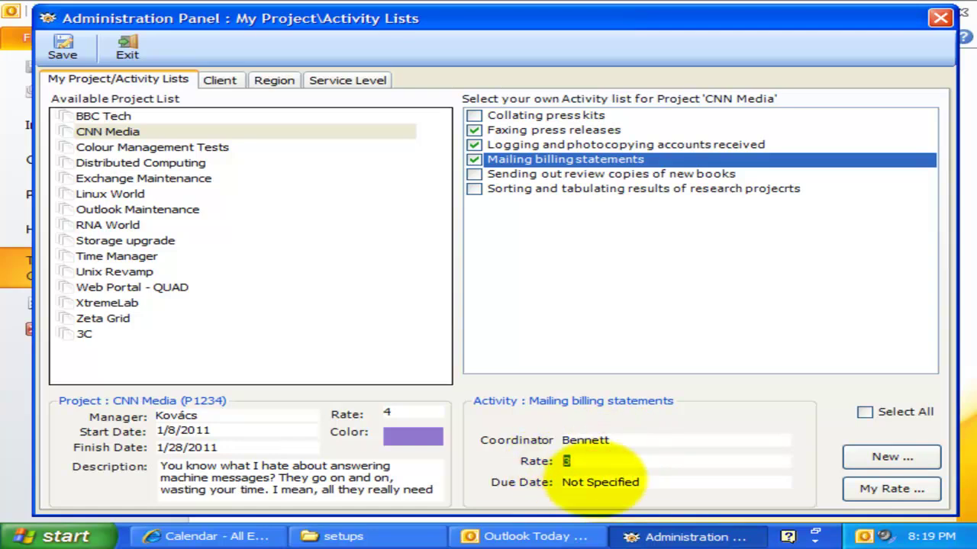
pyautogui.doubleClick(648, 478)
pyautogui.click(599, 483)
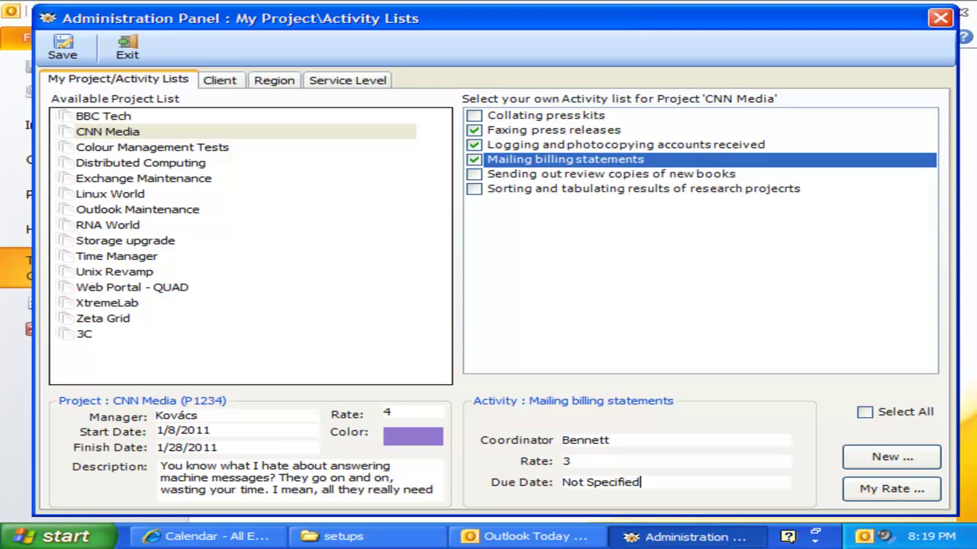
pyautogui.click(835, 412)
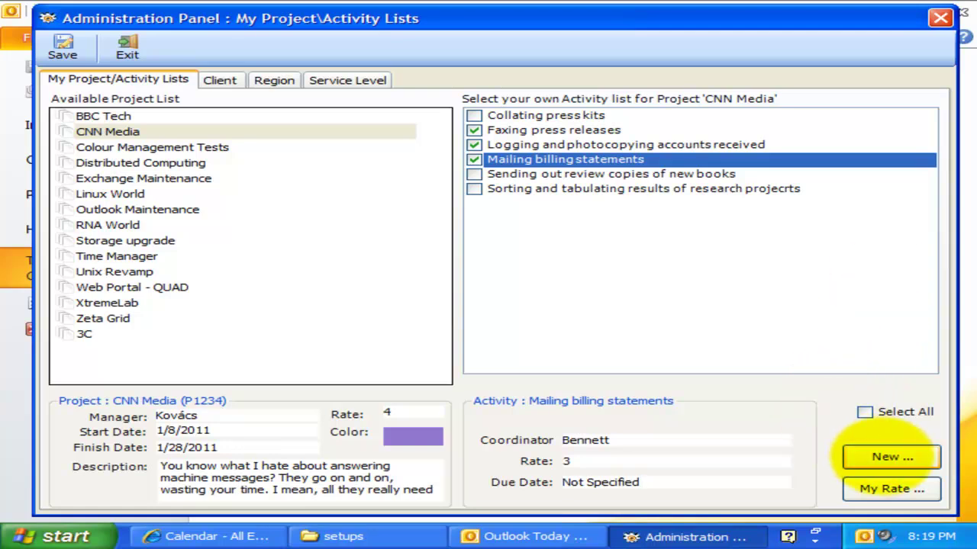
# Step: Add a new activity named PhotoShop Work with rate 3 to the CNN Media project, keeping the default coordinator and due date
pyautogui.click(887, 456)
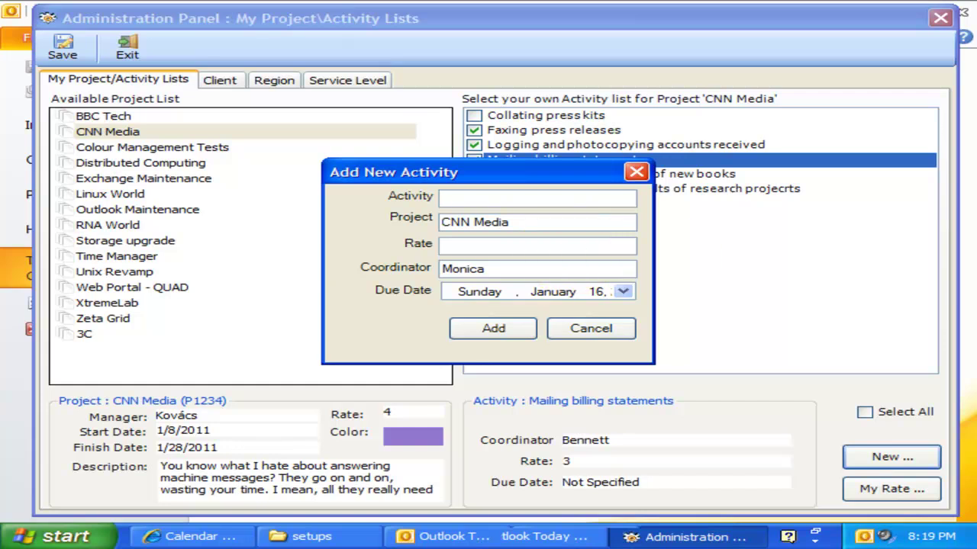
pyautogui.click(563, 198)
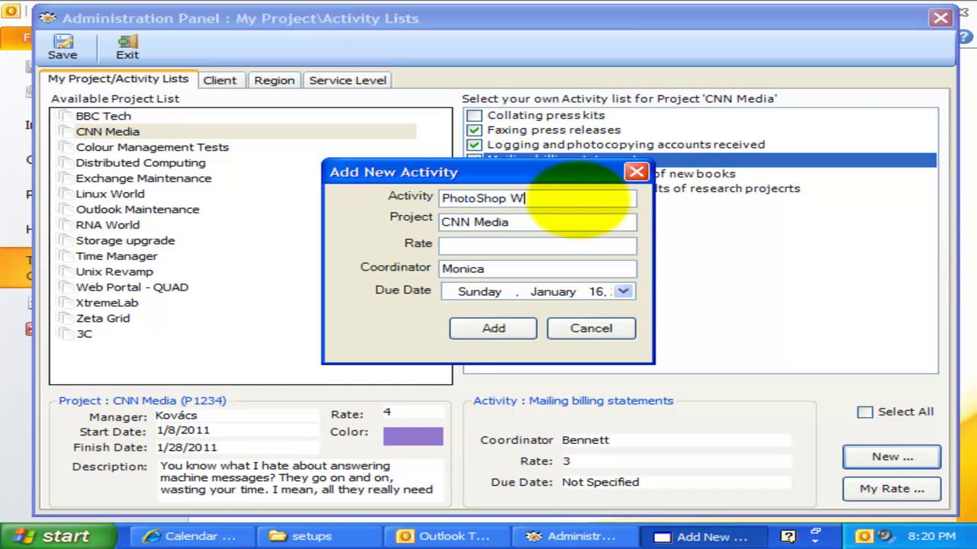
pyautogui.click(562, 246)
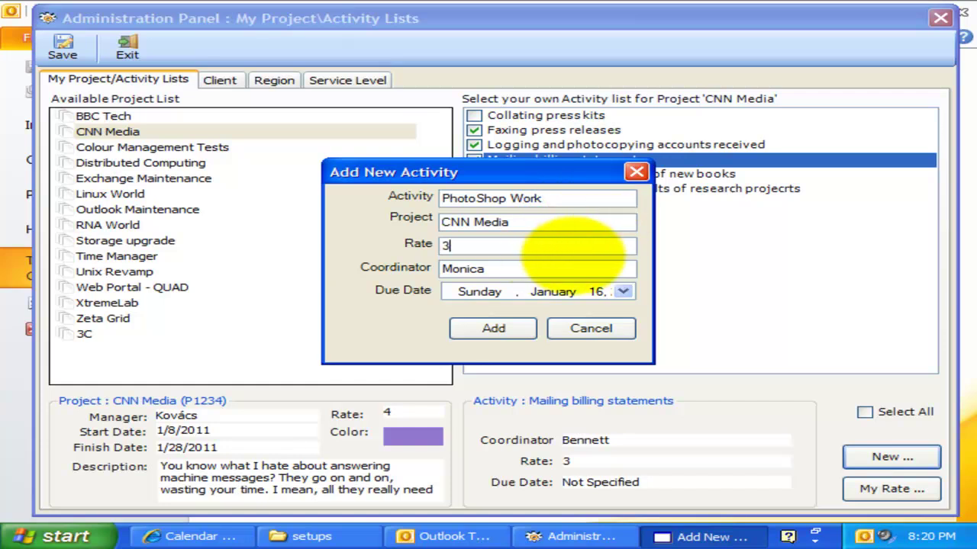
pyautogui.click(624, 291)
pyautogui.click(624, 290)
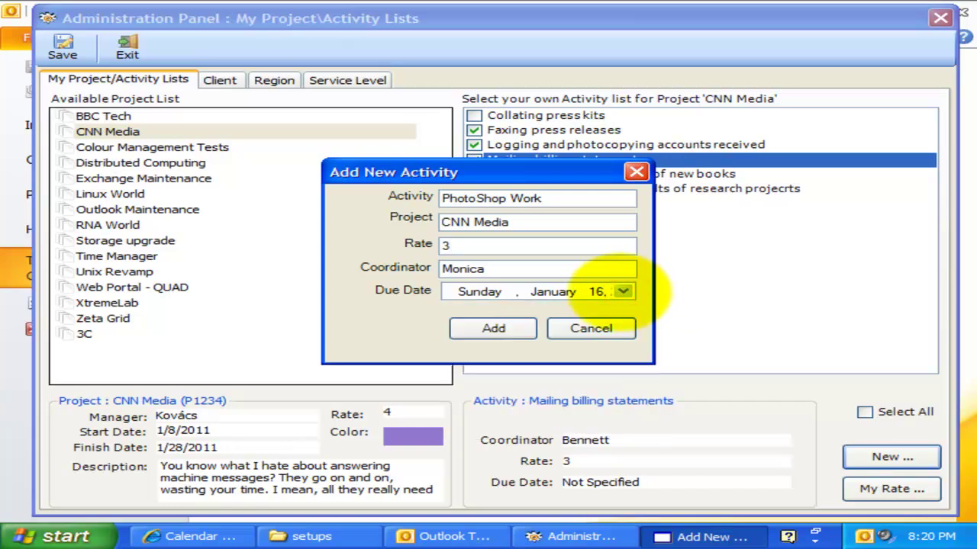
pyautogui.click(494, 328)
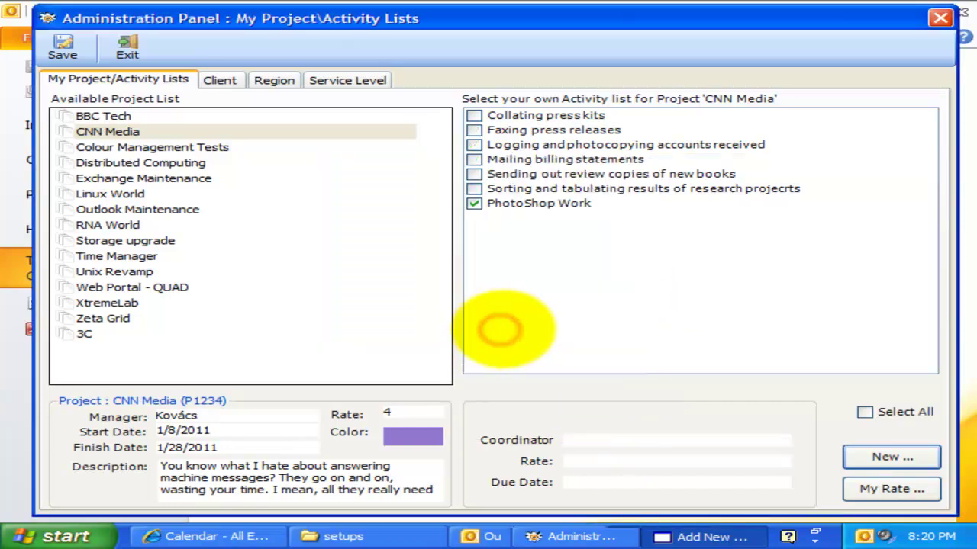
# Step: Select the PhotoShop Work activity and set the personal rate for cost calculation to 15
pyautogui.click(587, 204)
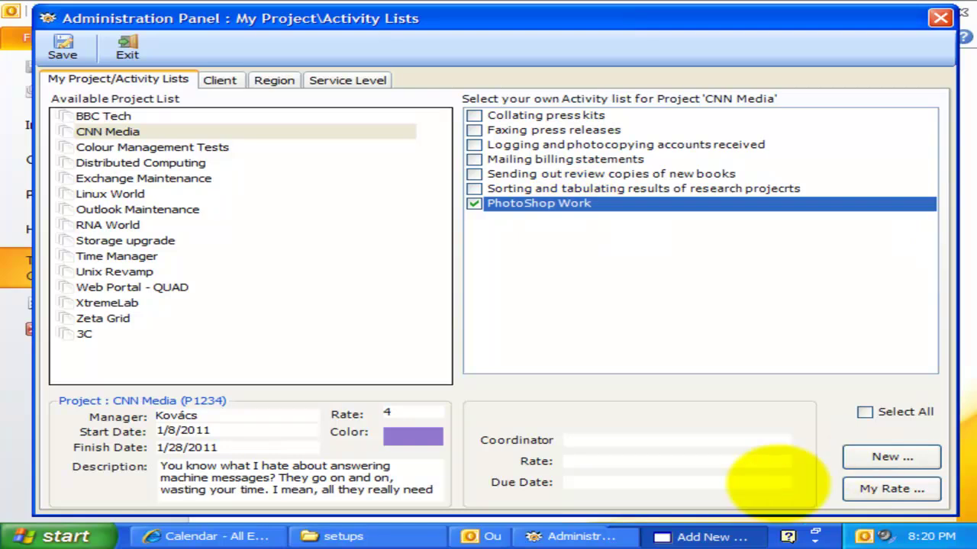
pyautogui.click(874, 490)
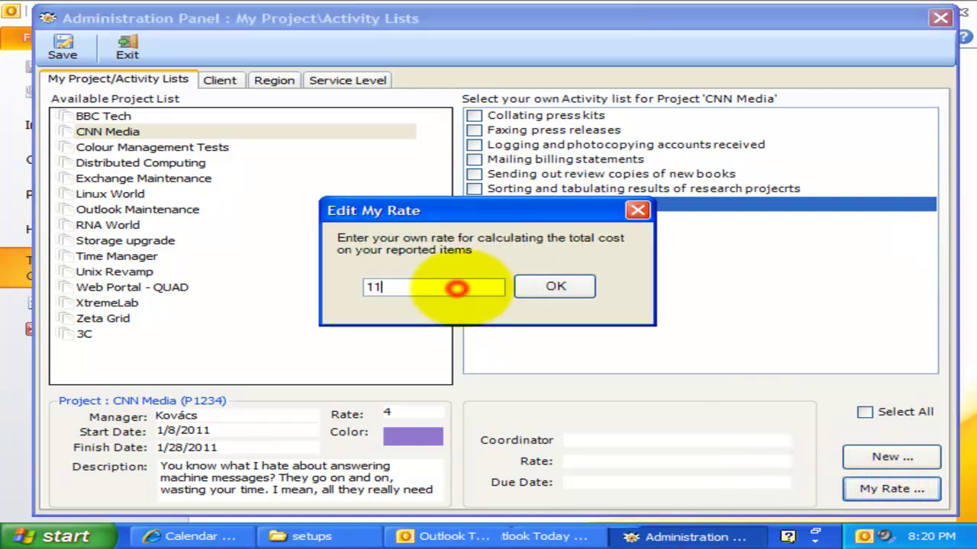
pyautogui.moveTo(457, 288); pyautogui.dragTo(374, 288)
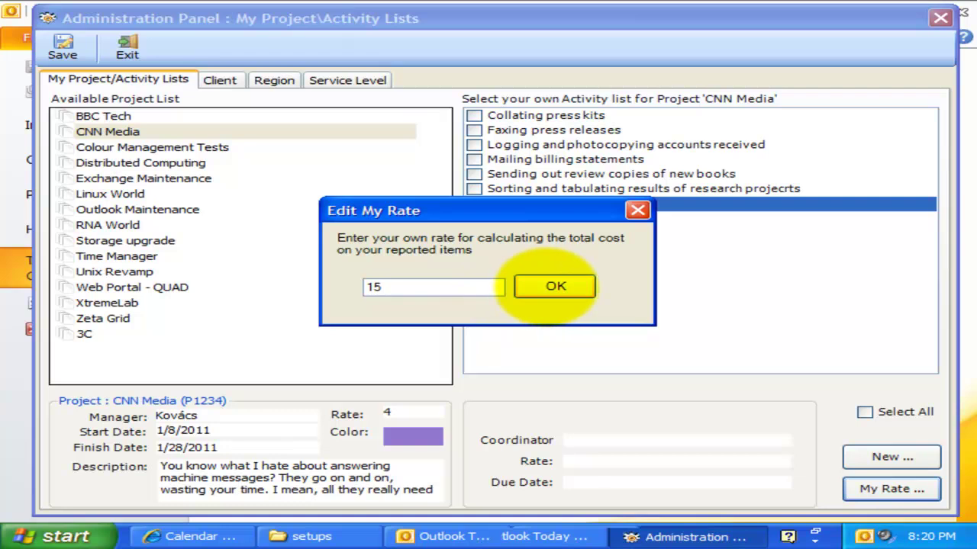
pyautogui.click(548, 285)
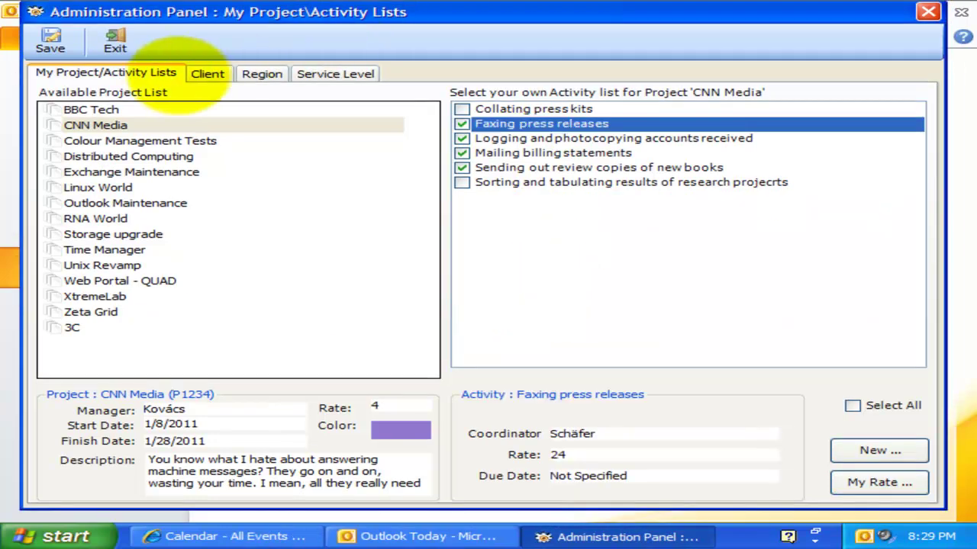
# Step: Select the second, third, fifth, sixth, eighth, tenth and twelfth entries of the Client list as own clients
pyautogui.click(195, 73)
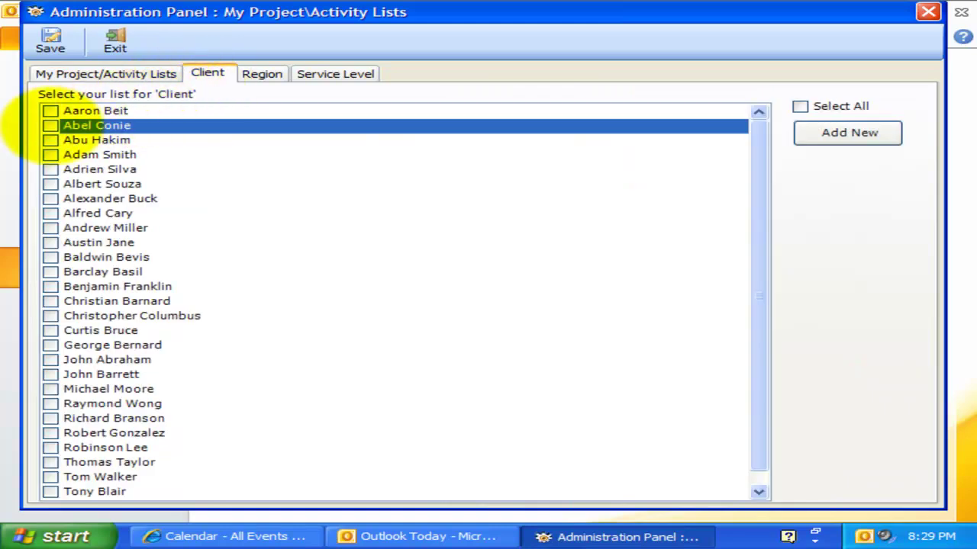
pyautogui.click(50, 139)
pyautogui.click(49, 169)
pyautogui.click(50, 184)
pyautogui.click(50, 213)
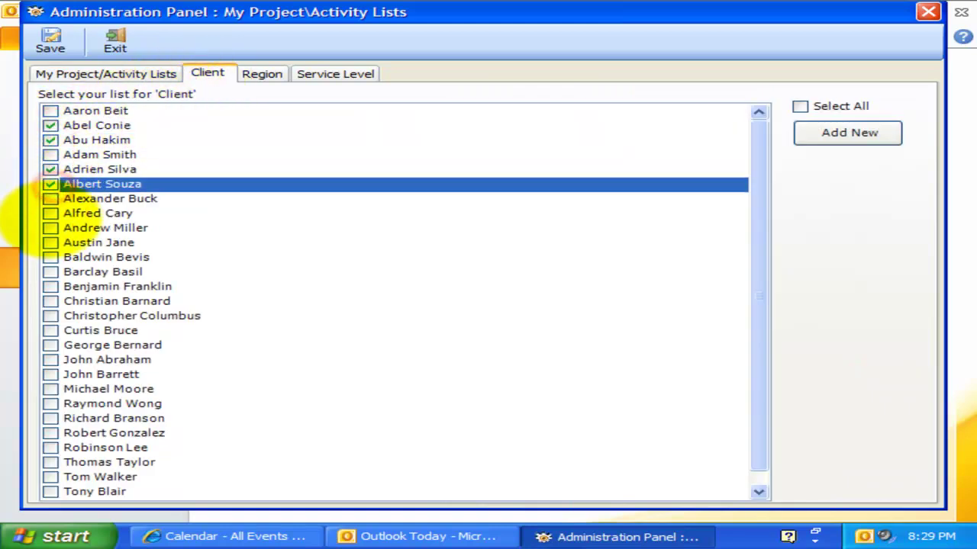
pyautogui.click(50, 243)
pyautogui.click(50, 272)
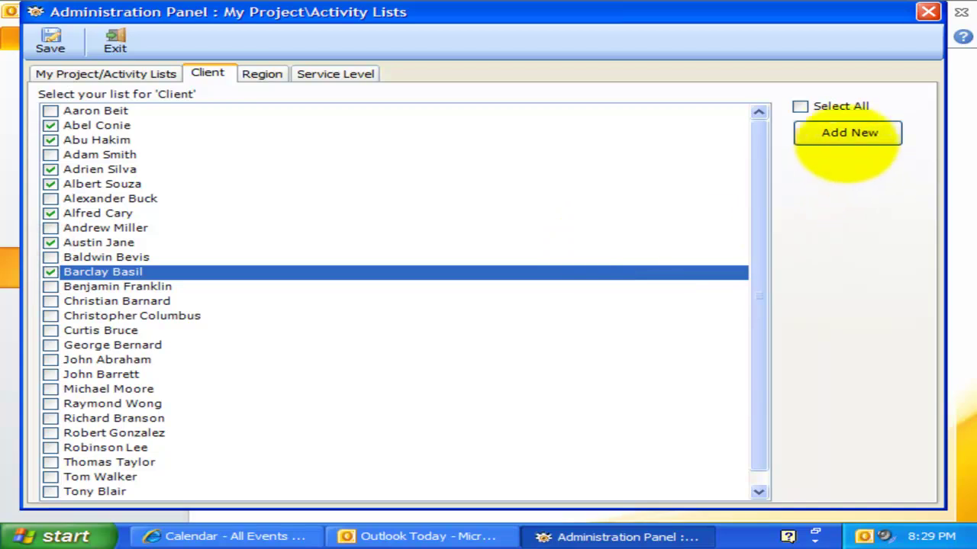
# Step: Add a new value with the client's full name to the Client list
pyautogui.click(837, 133)
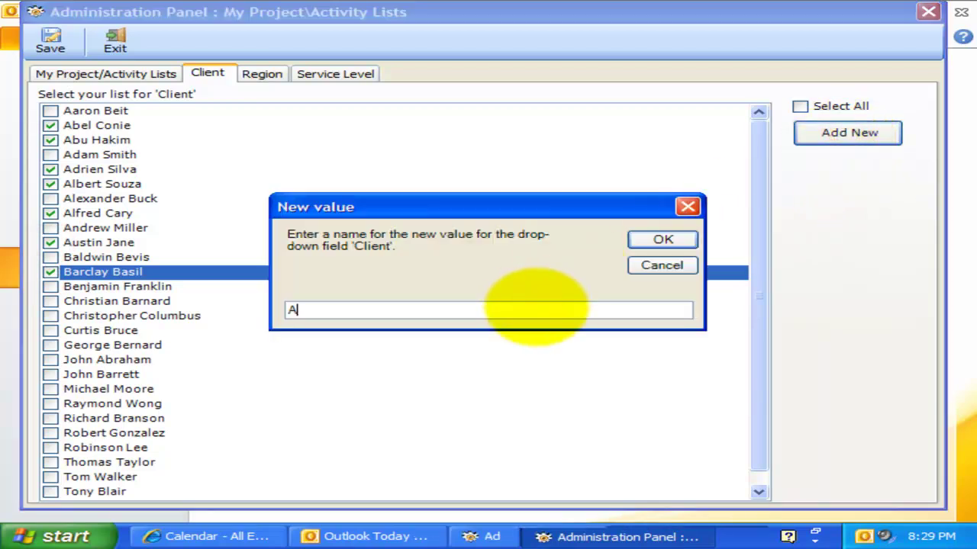
pyautogui.click(662, 240)
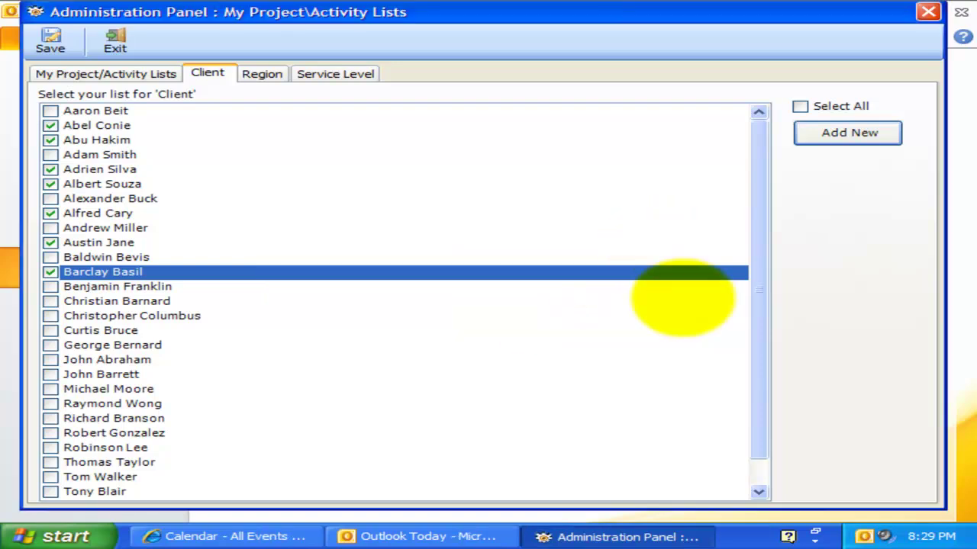
# Step: Select the 17th, 19th, 22nd and 24th to 27th entries of the Client list as additional own clients
pyautogui.moveTo(755, 354); pyautogui.dragTo(753, 425)
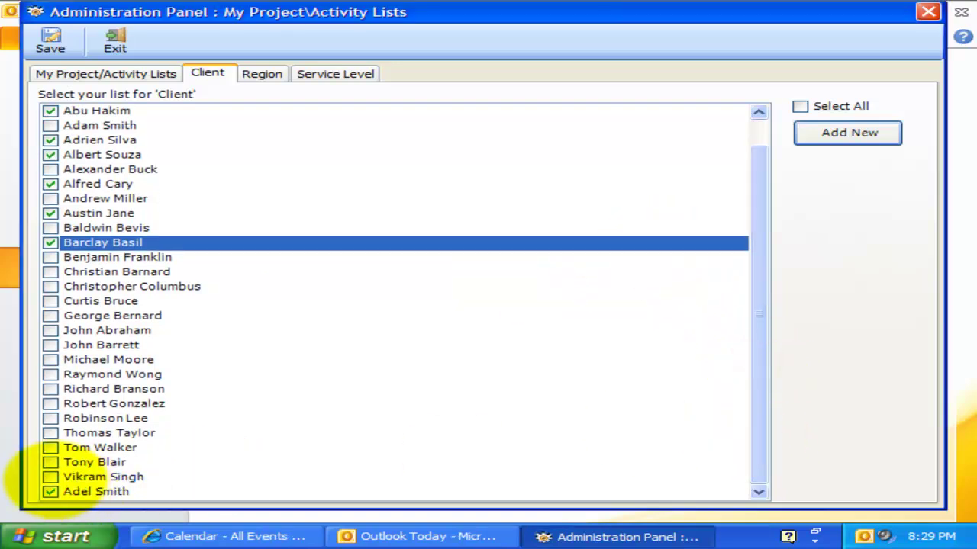
pyautogui.click(50, 463)
pyautogui.click(51, 448)
pyautogui.click(51, 433)
pyautogui.click(50, 418)
pyautogui.click(50, 390)
pyautogui.click(51, 345)
pyautogui.click(51, 315)
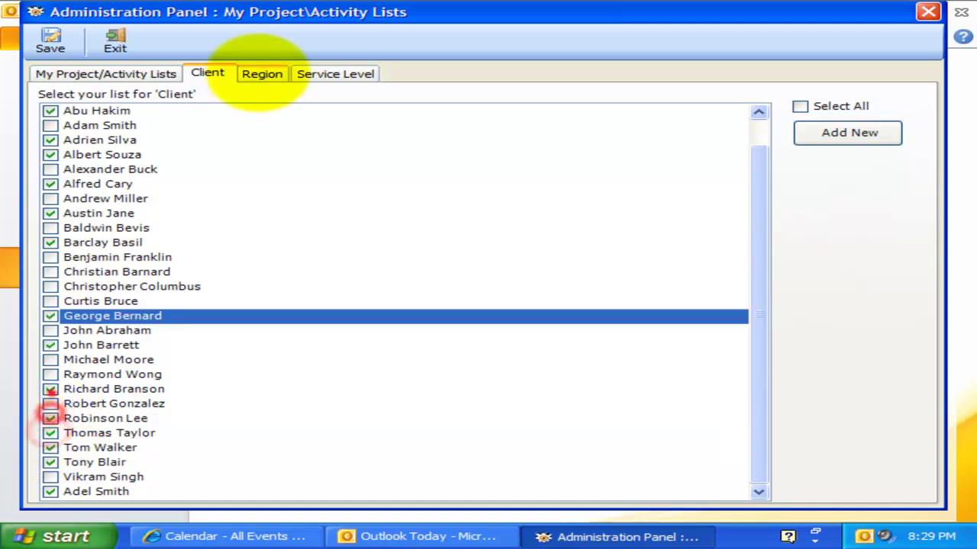
# Step: Examine the available values in the Region list and the Service Level list
pyautogui.click(261, 74)
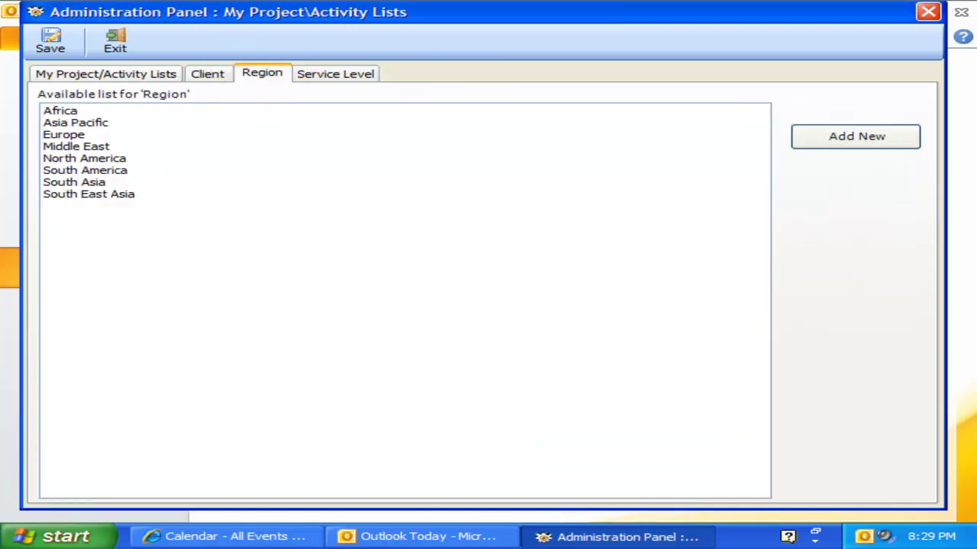
pyautogui.click(147, 182)
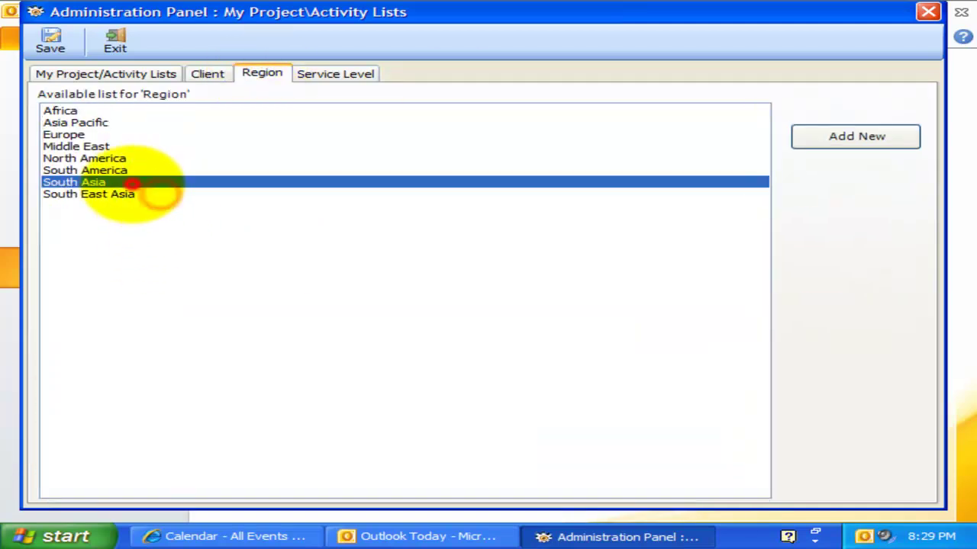
pyautogui.click(127, 158)
pyautogui.click(107, 110)
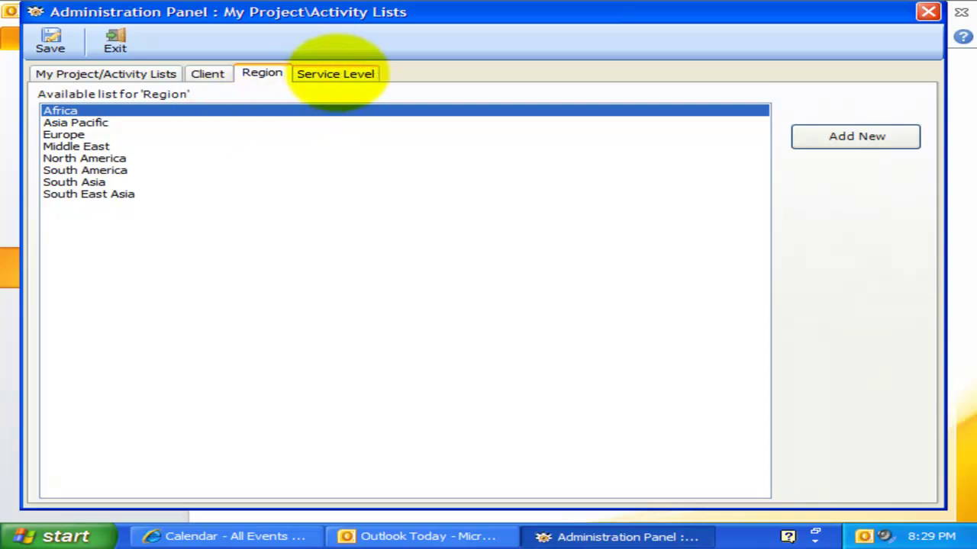
pyautogui.click(336, 73)
pyautogui.click(148, 113)
pyautogui.click(149, 134)
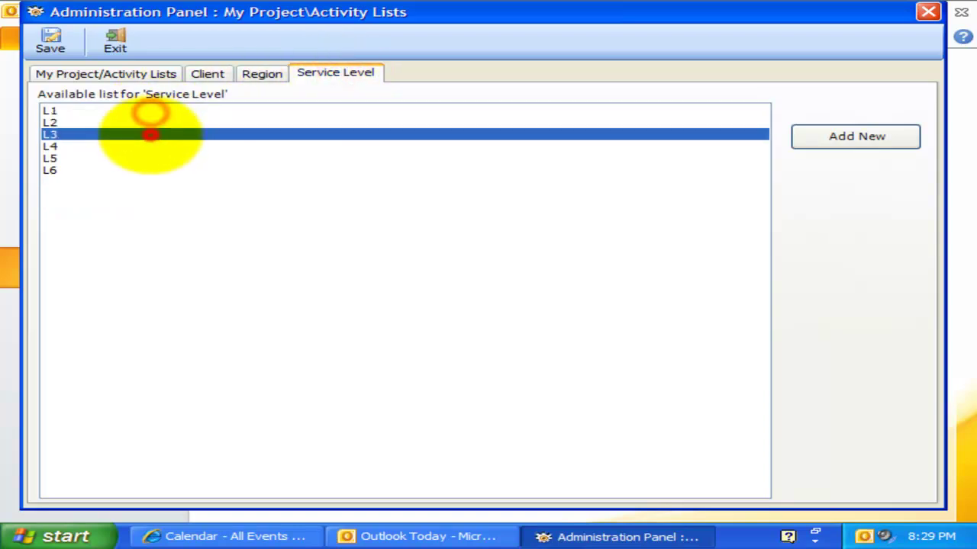
# Step: Return to the Region list and save the personal project, activity and client list settings
pyautogui.click(252, 73)
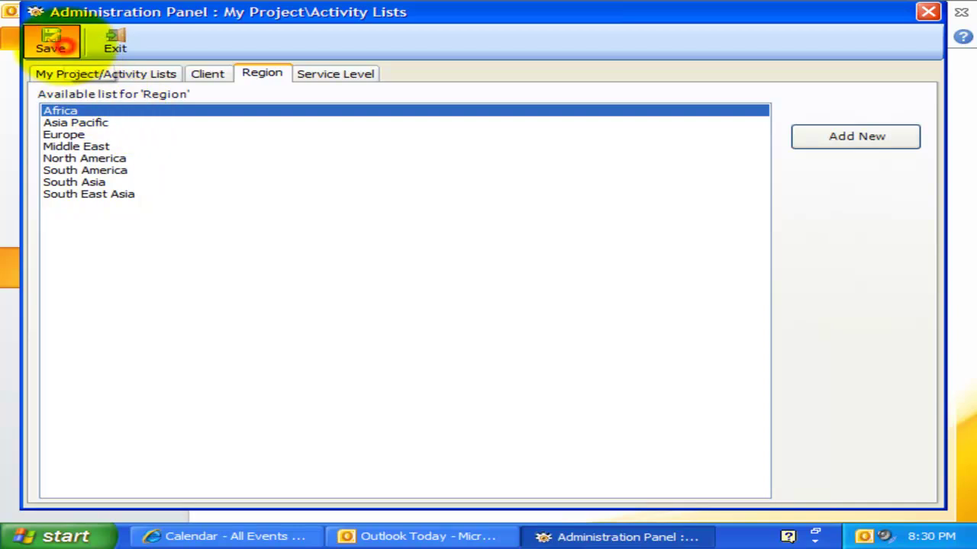
pyautogui.click(51, 40)
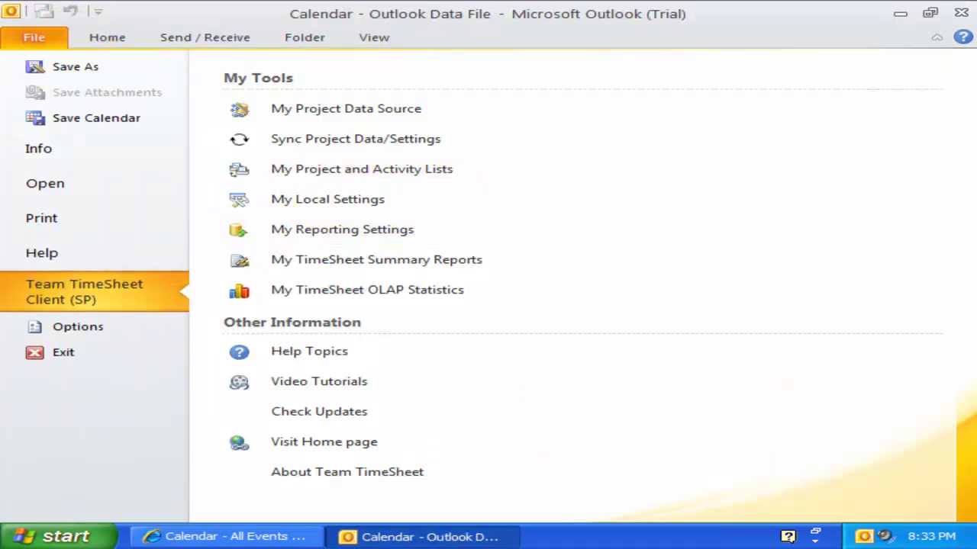
# Step: Leave the Team TimeSheet tools, switch to the Tasks folder and open the task "How far to the town?"
pyautogui.click(30, 36)
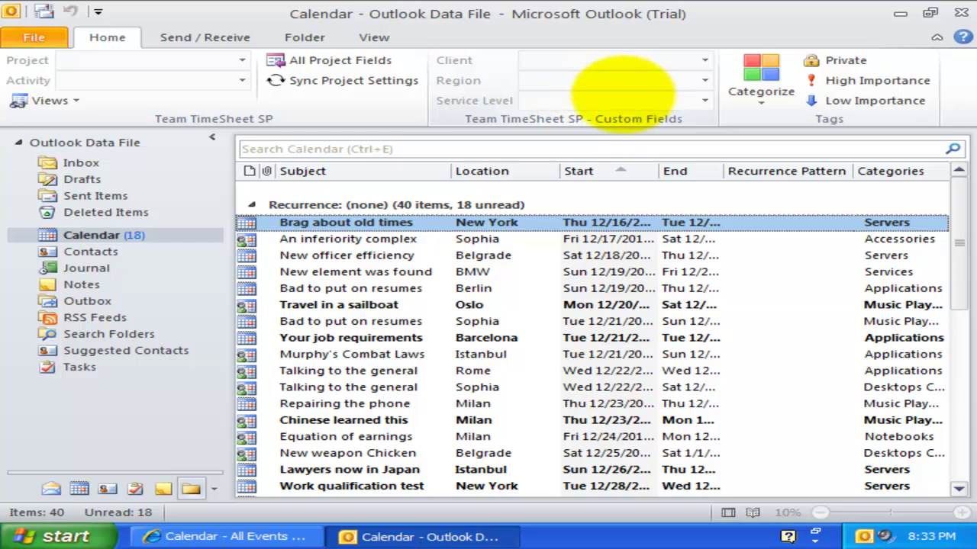
pyautogui.click(69, 366)
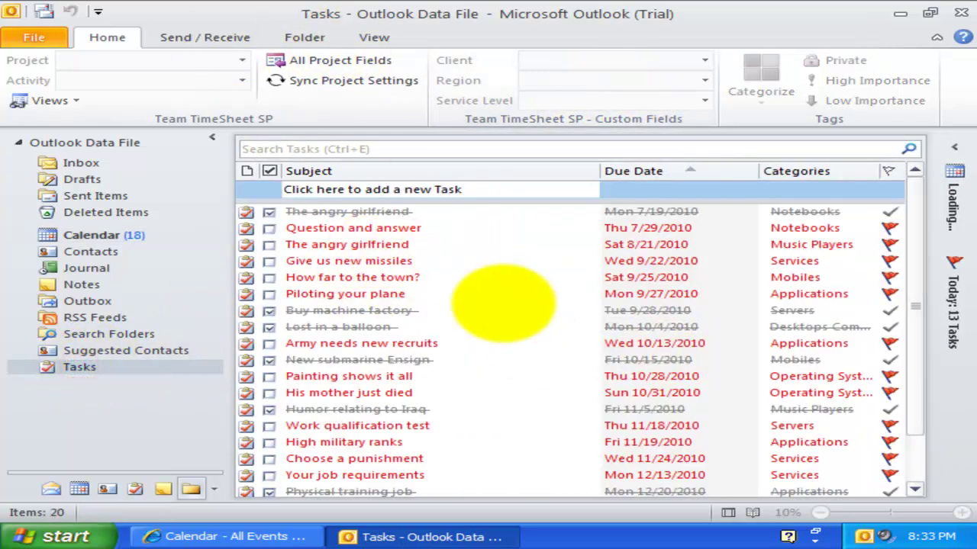
pyautogui.doubleClick(401, 276)
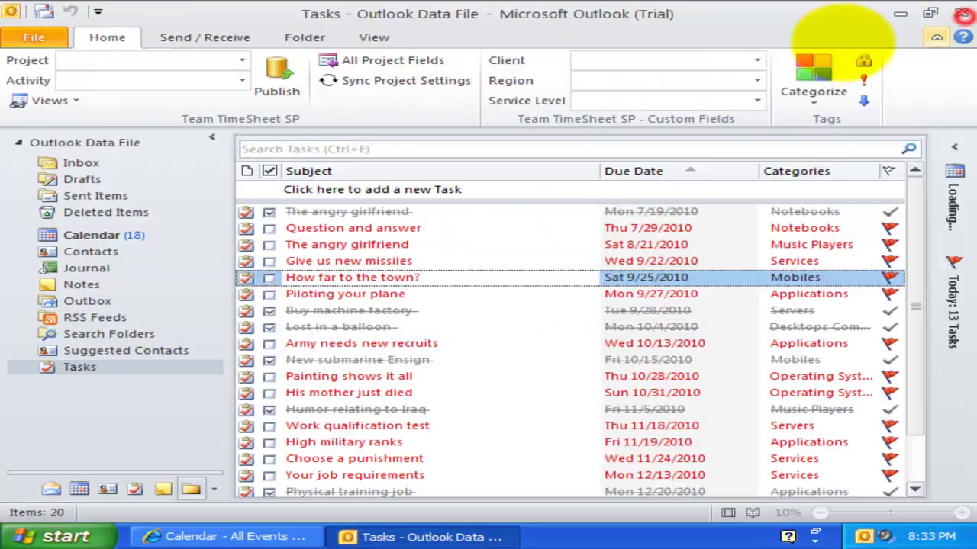
# Step: Leave the open task, switch to the Calendar folder and view the meeting "An inferiority complex" in its own window
pyautogui.click(961, 13)
pyautogui.click(92, 235)
pyautogui.doubleClick(371, 239)
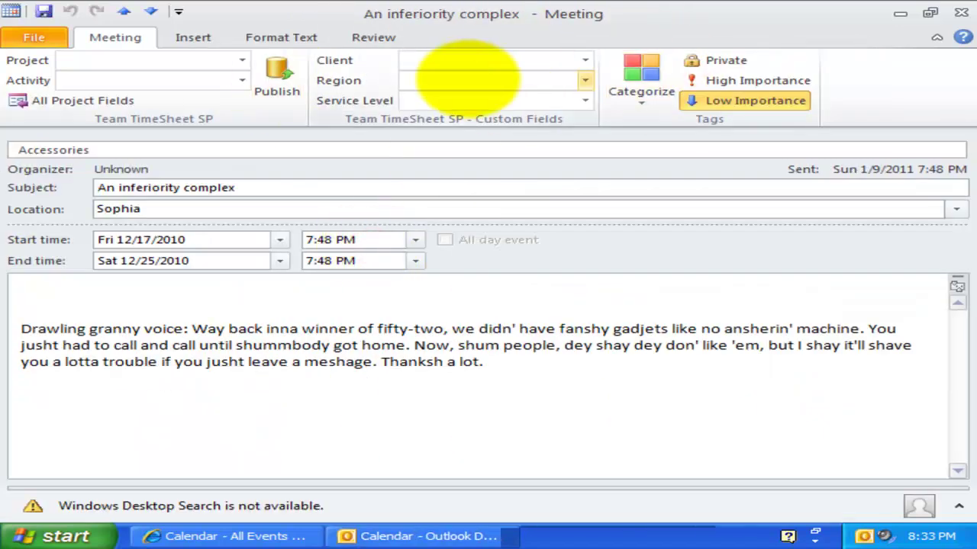
pyautogui.click(960, 13)
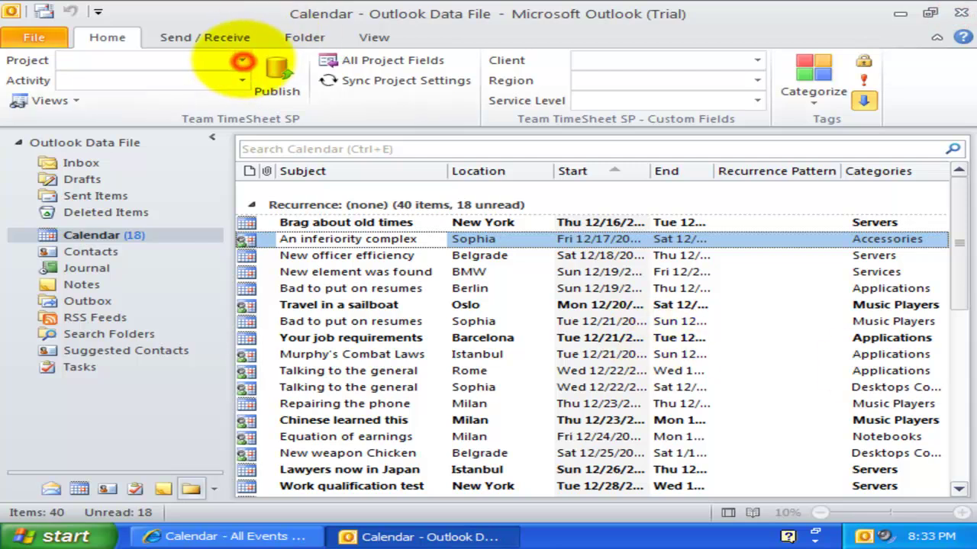
# Step: Assign the project CNN Media and the activity Collating press kits to the meeting "An inferiority complex" in the calendar list
pyautogui.click(243, 61)
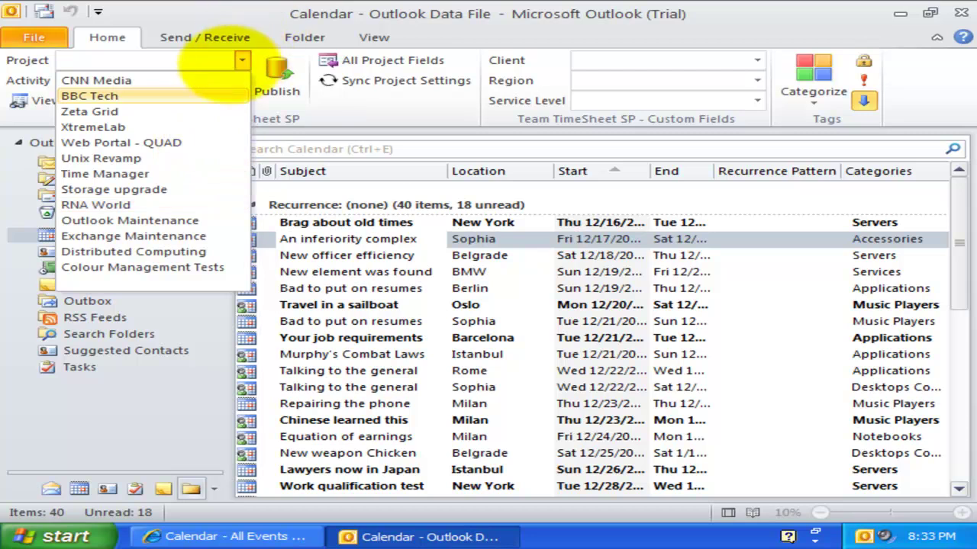
pyautogui.click(208, 82)
pyautogui.click(243, 80)
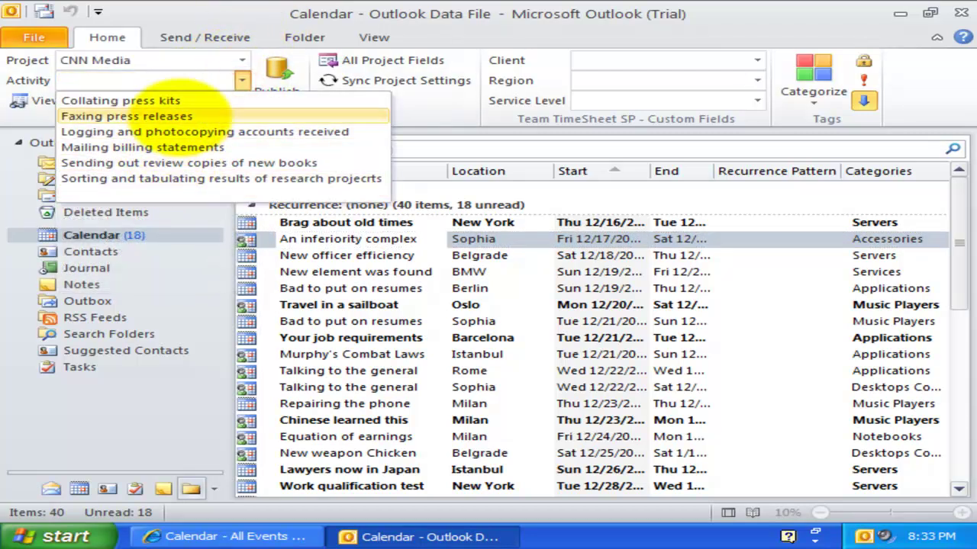
pyautogui.click(238, 82)
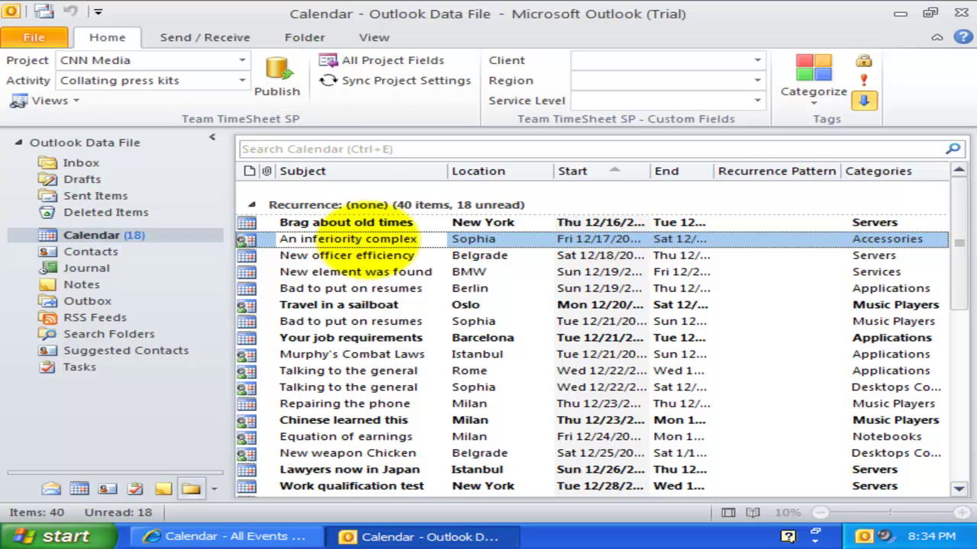
# Step: Open the appointment "New officer efficiency" and assign it the project CNN Media with the activity Mailing billing statements
pyautogui.click(382, 256)
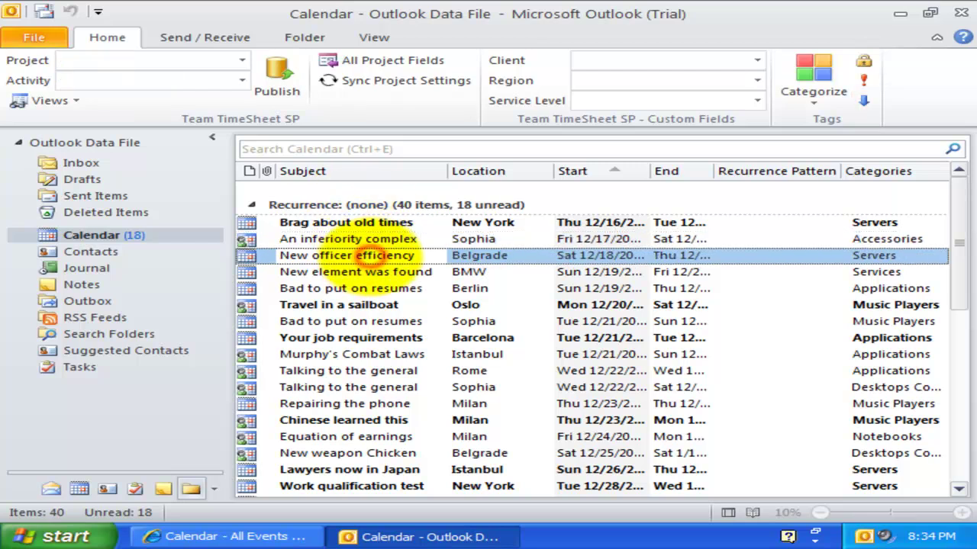
pyautogui.doubleClick(368, 256)
pyautogui.click(242, 60)
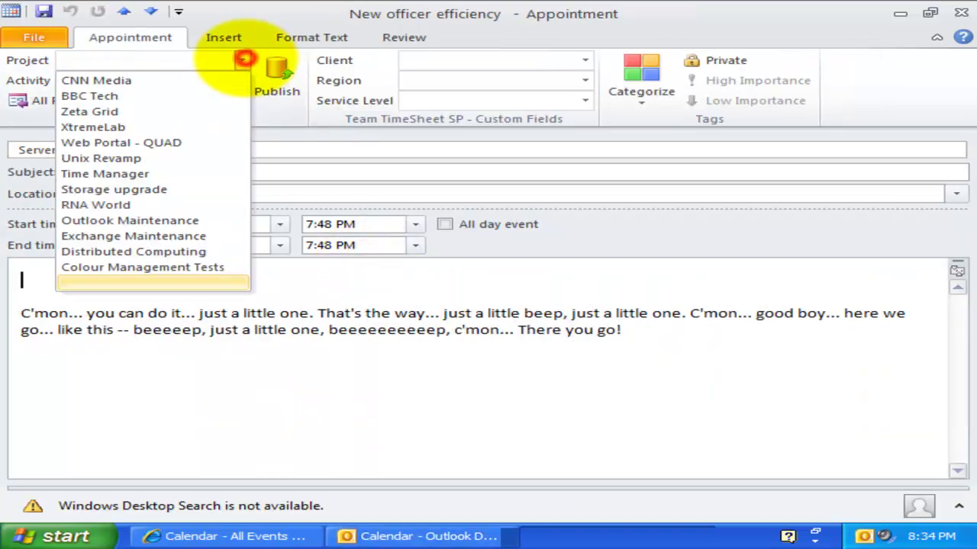
pyautogui.click(192, 81)
pyautogui.click(242, 80)
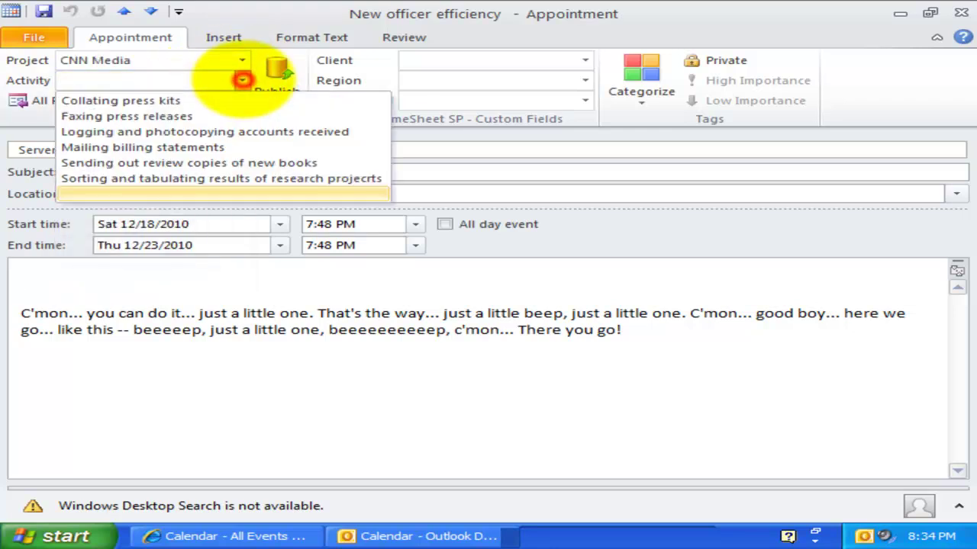
pyautogui.click(218, 147)
pyautogui.click(397, 351)
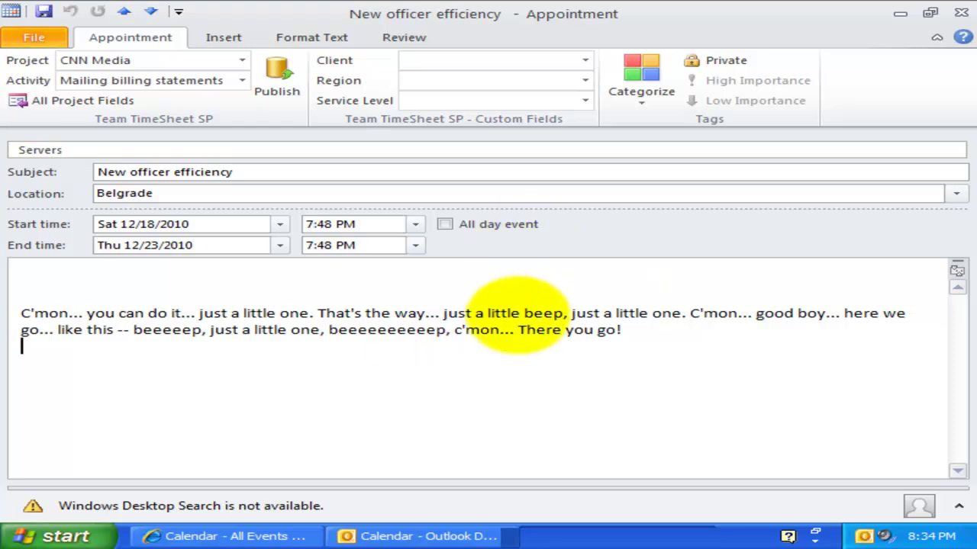
pyautogui.click(517, 314)
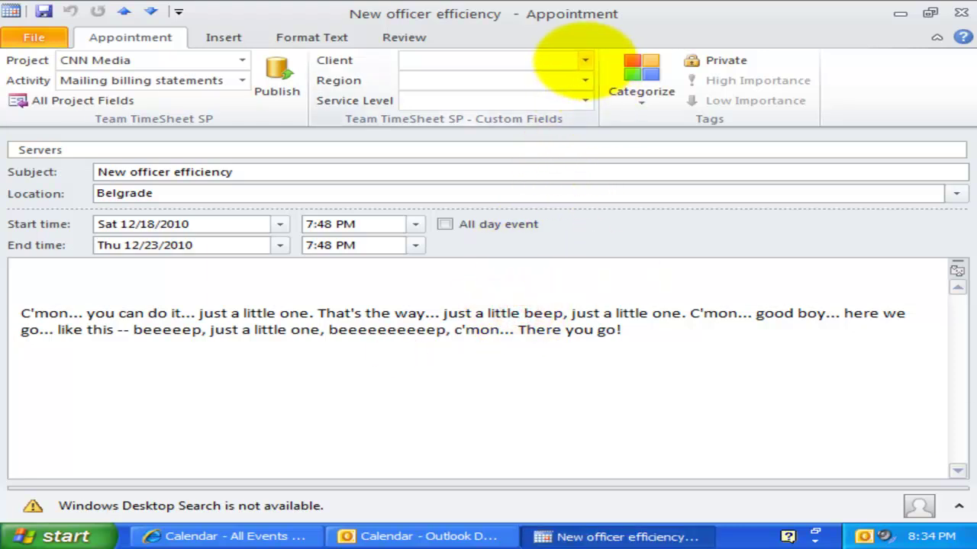
# Step: Choose the fifth listed client for the appointment and set its region to North America and service level to L3
pyautogui.click(585, 61)
pyautogui.click(511, 143)
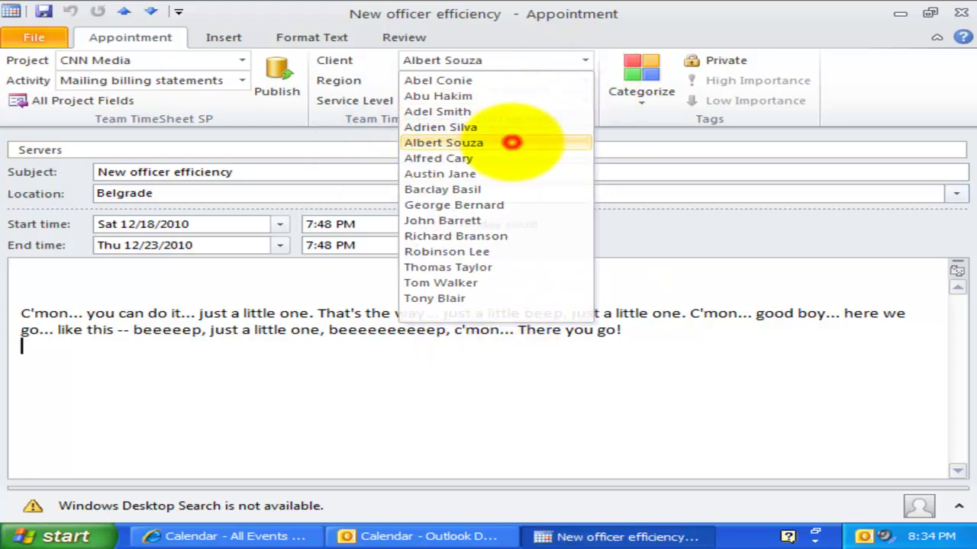
pyautogui.click(585, 80)
pyautogui.click(513, 165)
pyautogui.click(584, 100)
pyautogui.click(516, 150)
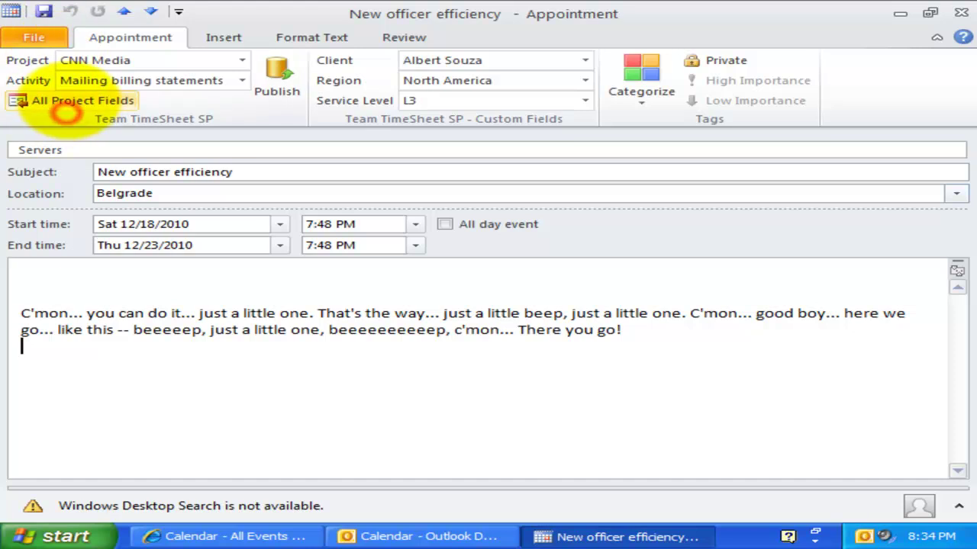
# Step: Record a food expense of 23 and a travel expense of 40 in the appointment's project fields, save them and close it
pyautogui.click(65, 109)
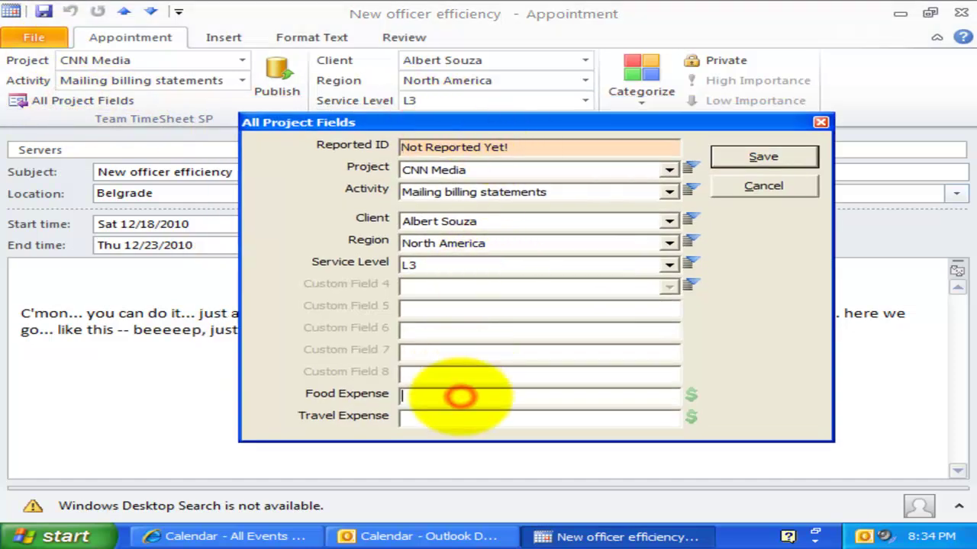
pyautogui.click(459, 396)
pyautogui.write('23')
pyautogui.click(486, 419)
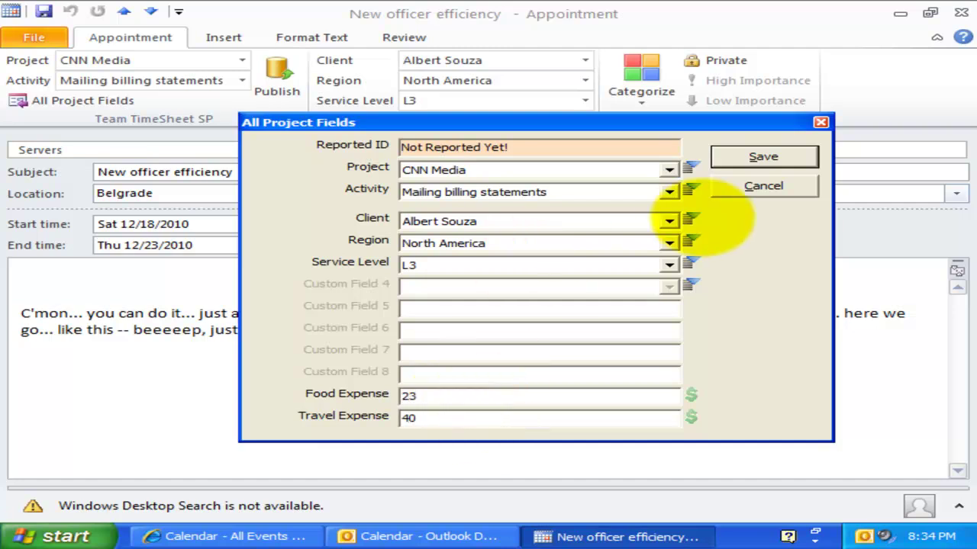
pyautogui.click(752, 157)
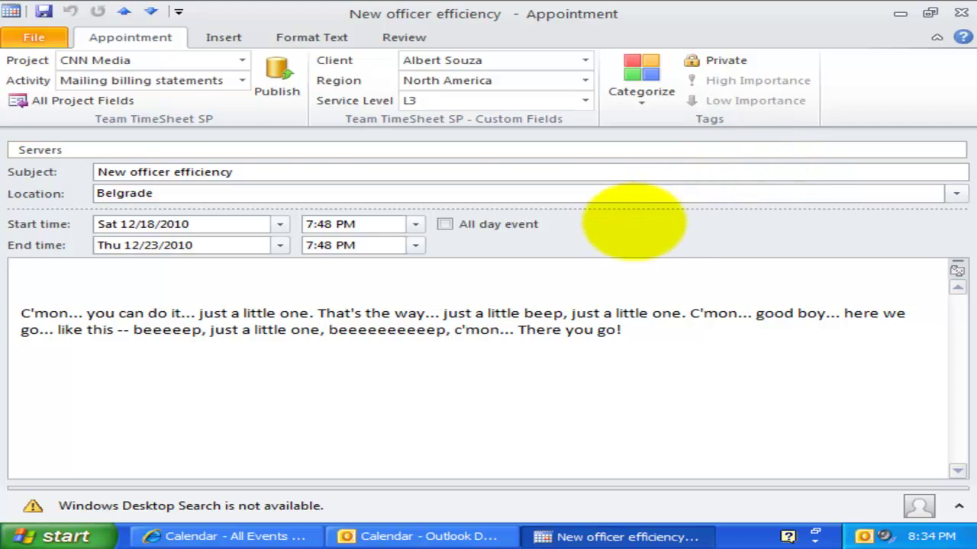
pyautogui.click(960, 13)
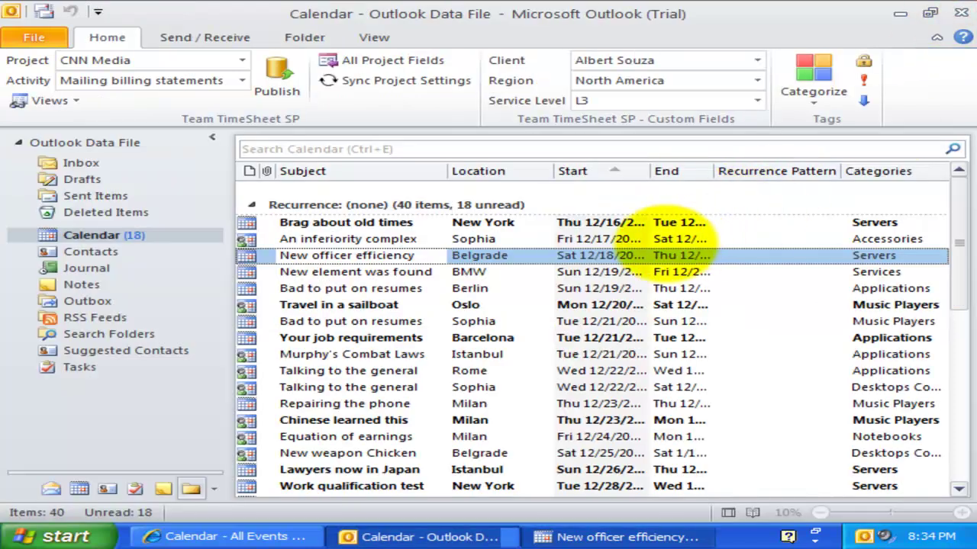
# Step: Switch the calendar to the Team TimeSheet view with project and activity columns, grouped by reported status
pyautogui.click(46, 100)
pyautogui.click(168, 142)
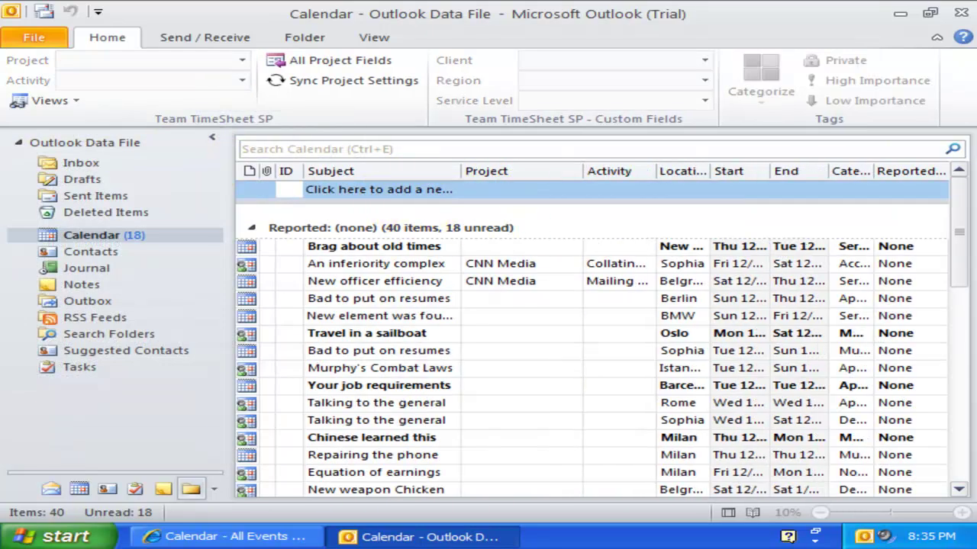
# Step: Assign project CNN Media and activity Faxing press releases to the six items from the Berlin "Bad to put on resumes" through "Your job requirements"
pyautogui.click(397, 299)
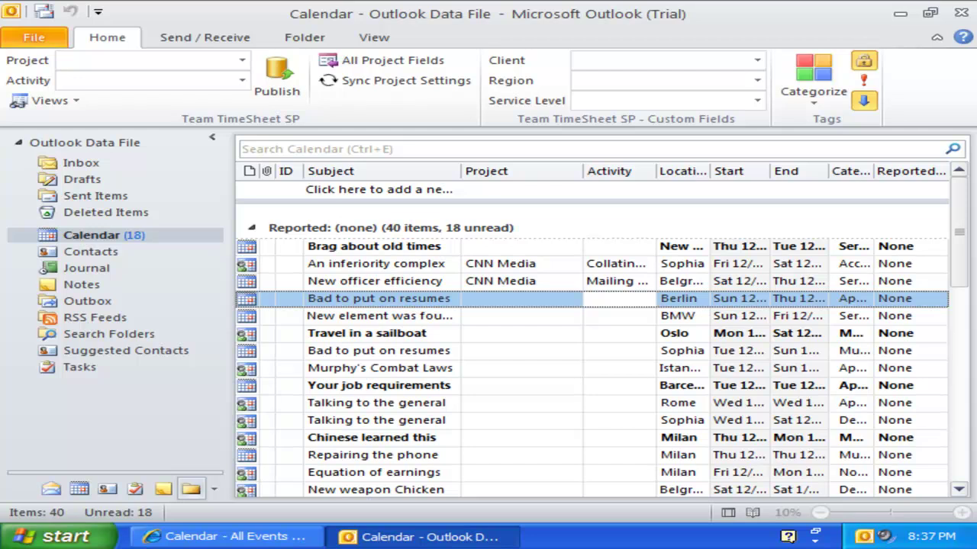
pyautogui.click(432, 299)
pyautogui.hotkey('shift', 'Down')
pyautogui.hotkey('shift', 'Down')
pyautogui.hotkey('shift', 'Down')
pyautogui.hotkey('shift', 'Down')
pyautogui.hotkey('shift', 'Down')
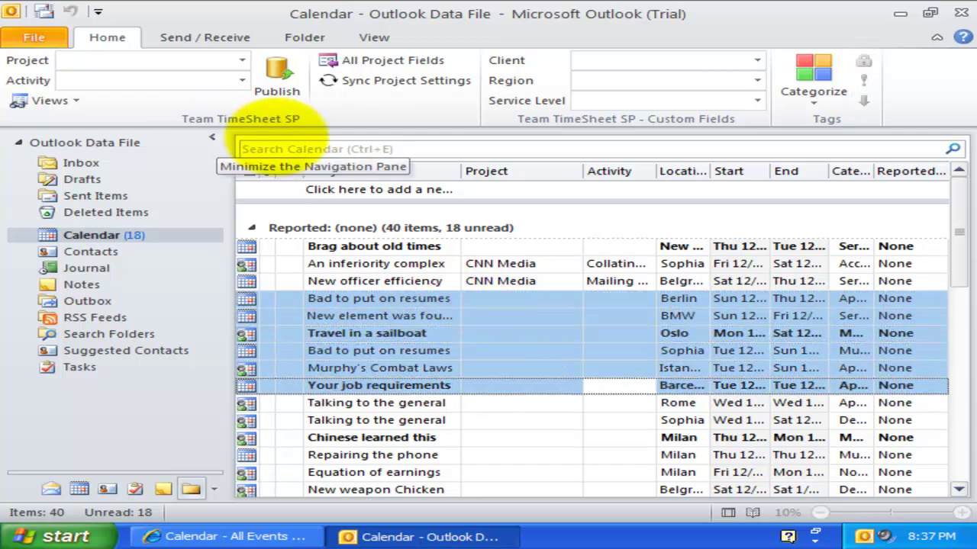
pyautogui.click(372, 60)
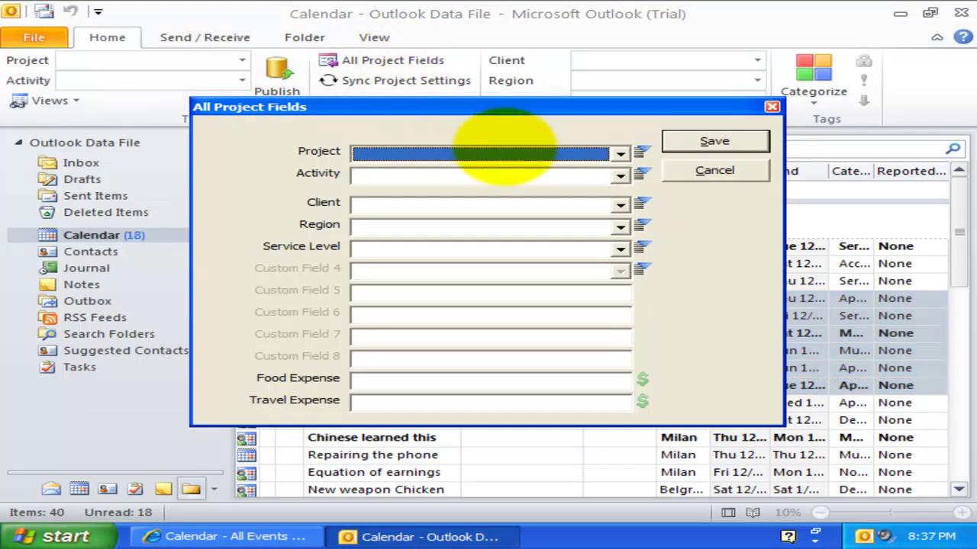
pyautogui.click(619, 154)
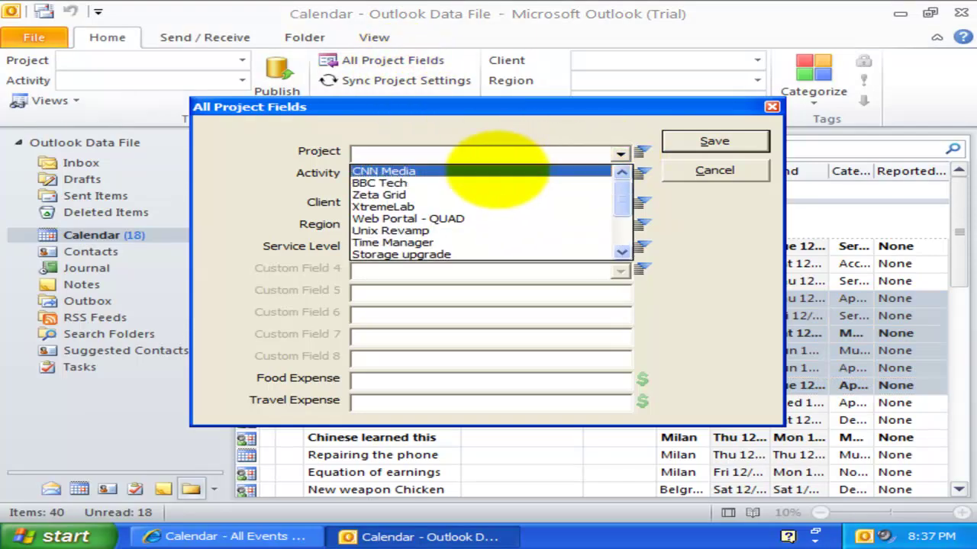
pyautogui.click(412, 170)
pyautogui.click(619, 175)
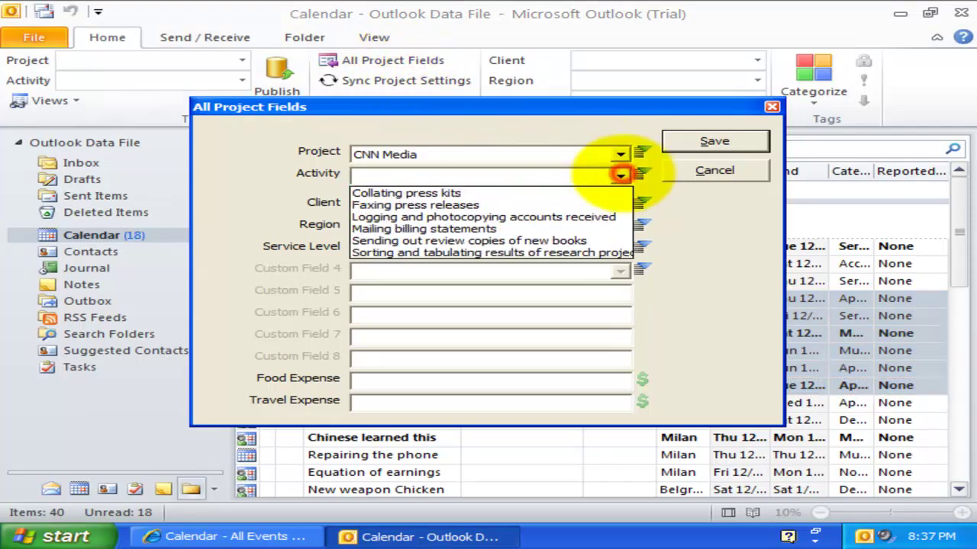
pyautogui.click(510, 205)
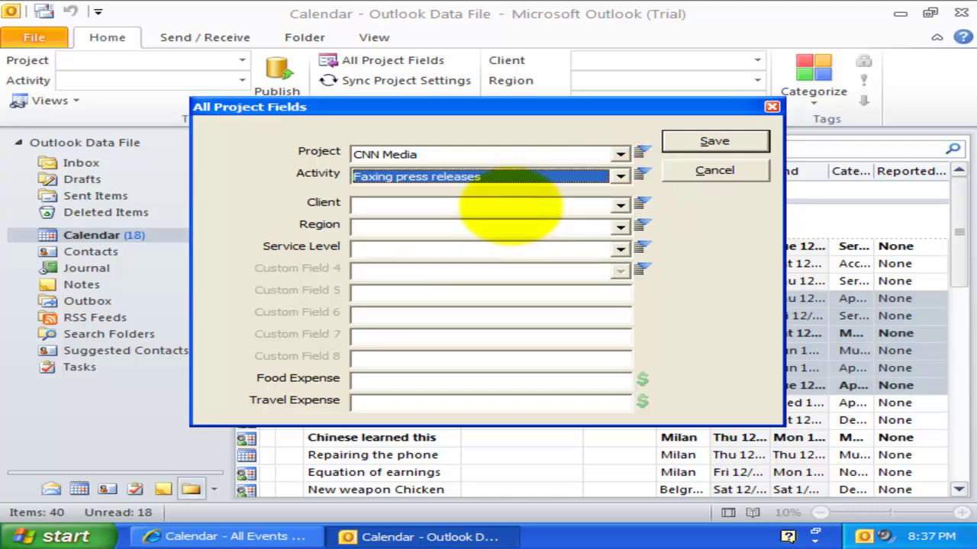
pyautogui.click(714, 142)
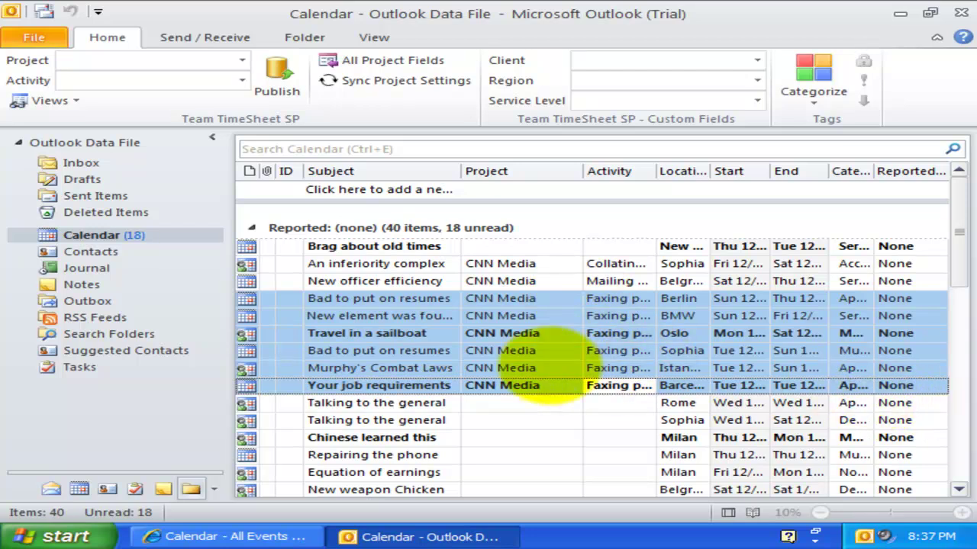
# Step: Clear the project assignment of the calendar item "Travel in a sailboat"
pyautogui.click(505, 334)
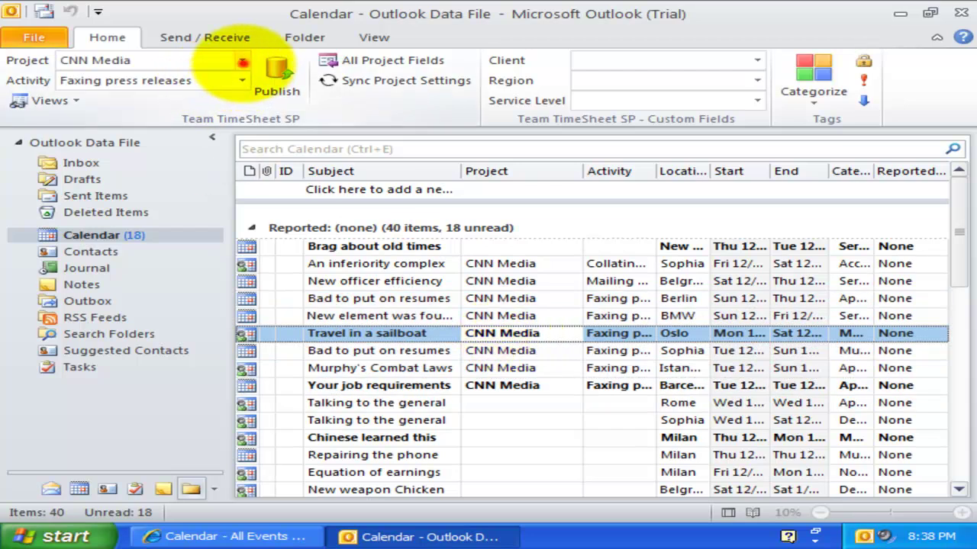
pyautogui.click(241, 60)
pyautogui.click(162, 280)
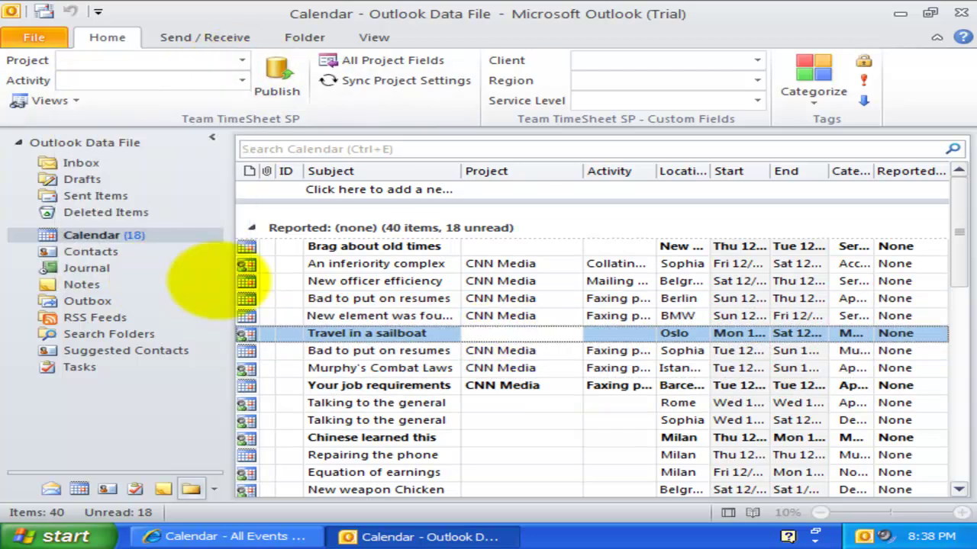
# Step: Open the meeting "An inferiority complex", publish it to SharePoint and close its window
pyautogui.click(521, 264)
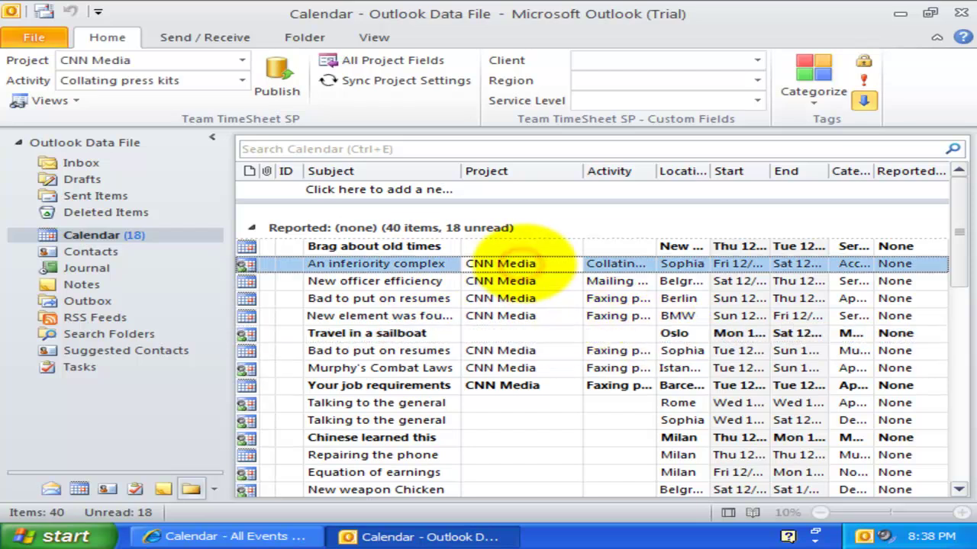
pyautogui.doubleClick(525, 263)
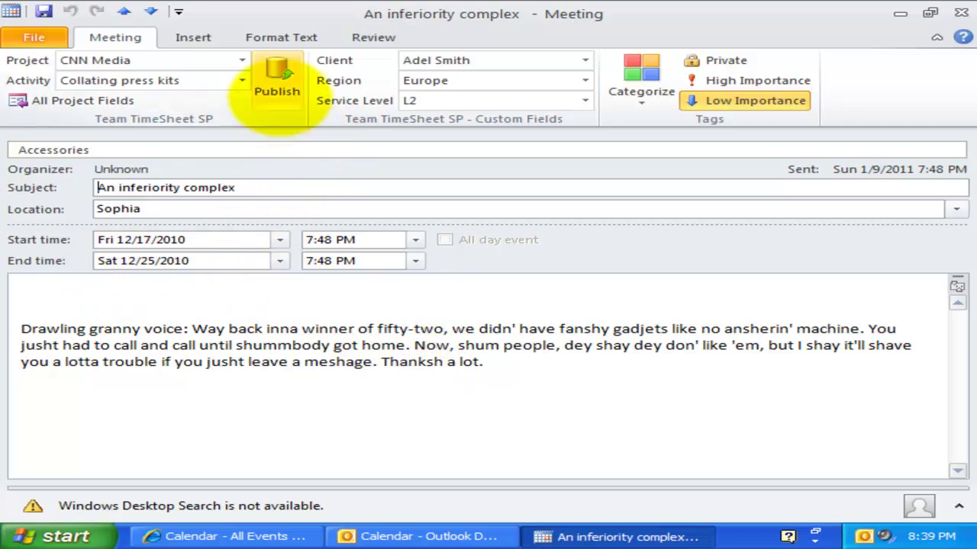
pyautogui.click(277, 72)
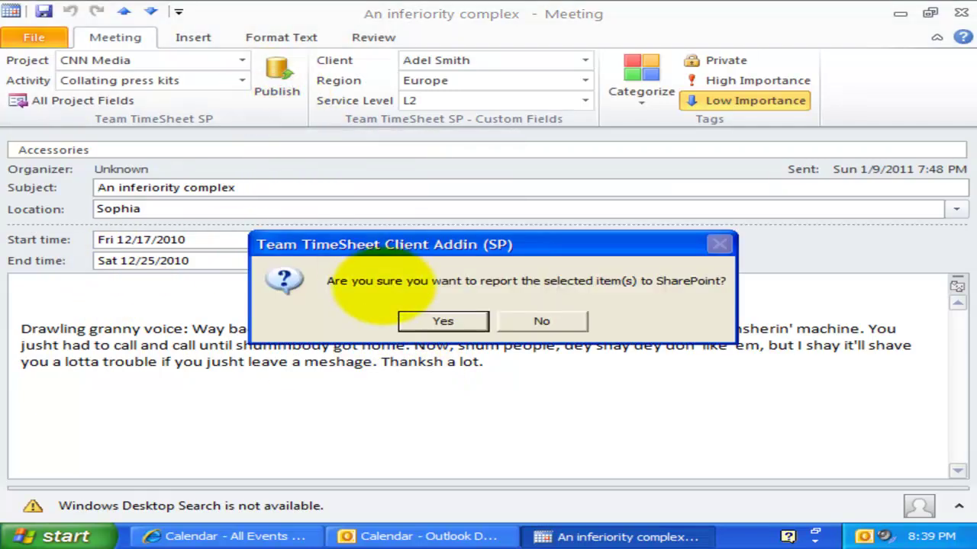
pyautogui.click(429, 318)
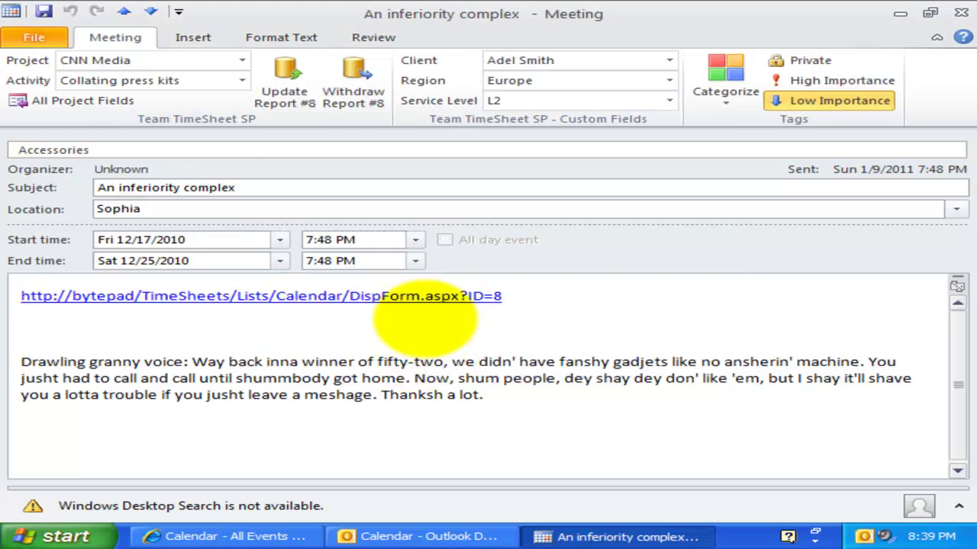
pyautogui.click(955, 13)
# Step: Publish the three consecutive items from "New officer efficiency" through "New element was found" to SharePoint together
pyautogui.click(504, 320)
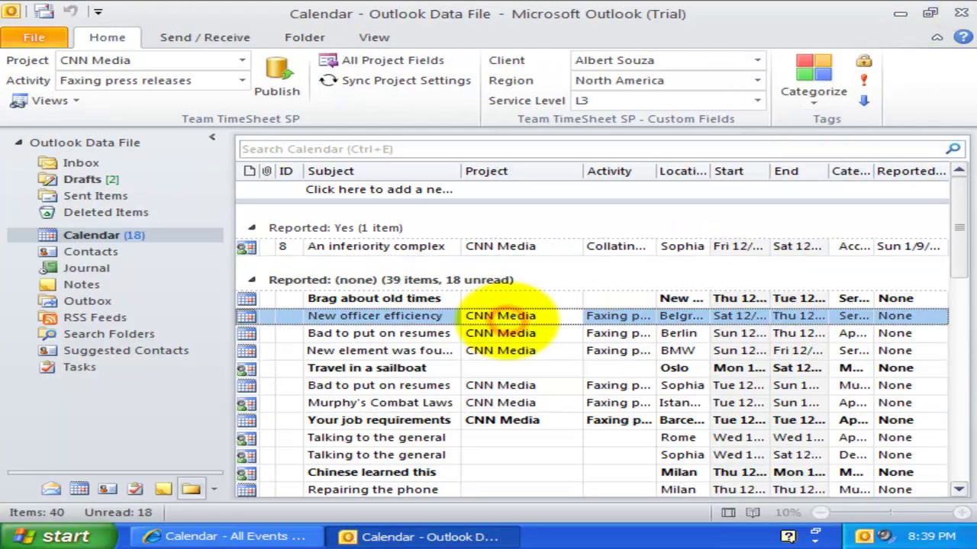
pyautogui.moveTo(504, 318); pyautogui.dragTo(500, 348)
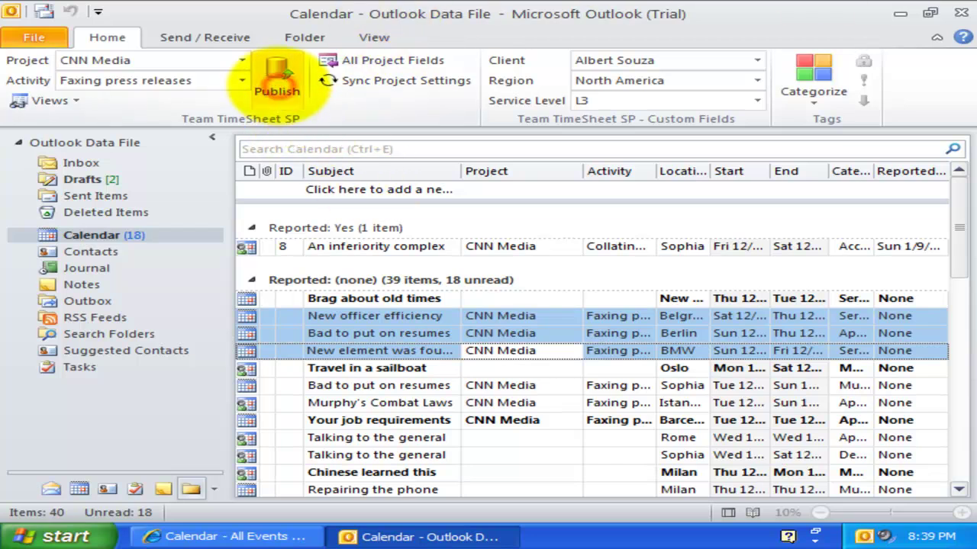
pyautogui.click(277, 72)
pyautogui.click(442, 321)
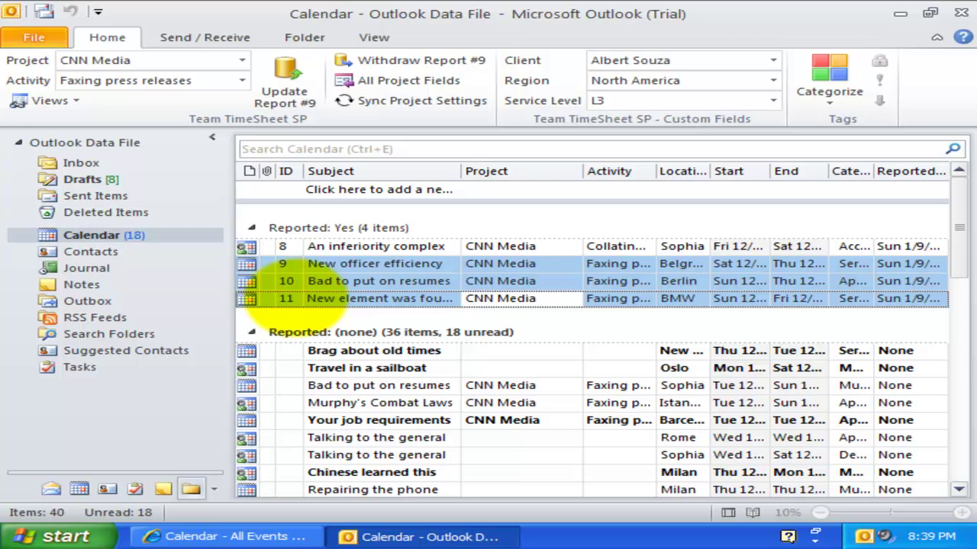
# Step: Withdraw the published report of the calendar item "New officer efficiency" from SharePoint
pyautogui.moveTo(382, 272); pyautogui.dragTo(366, 261)
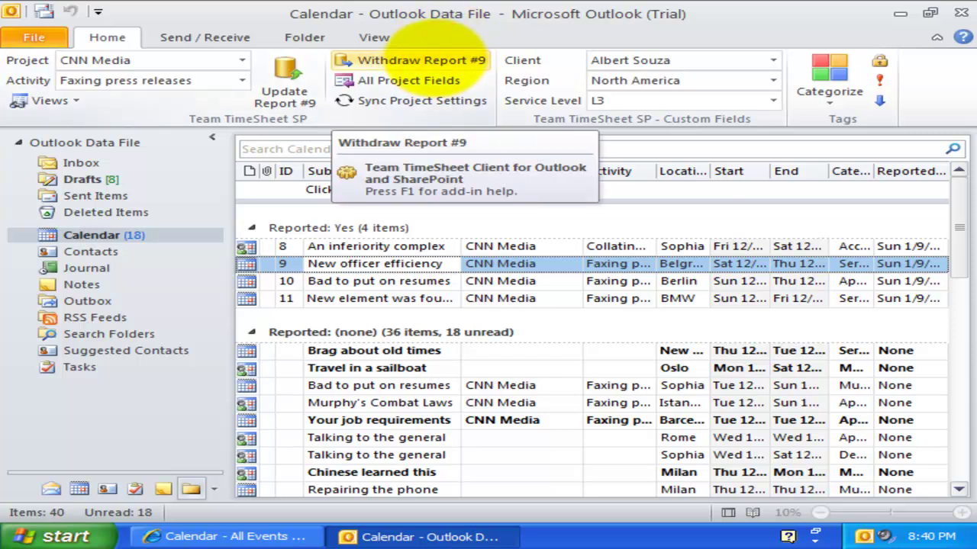
pyautogui.click(445, 59)
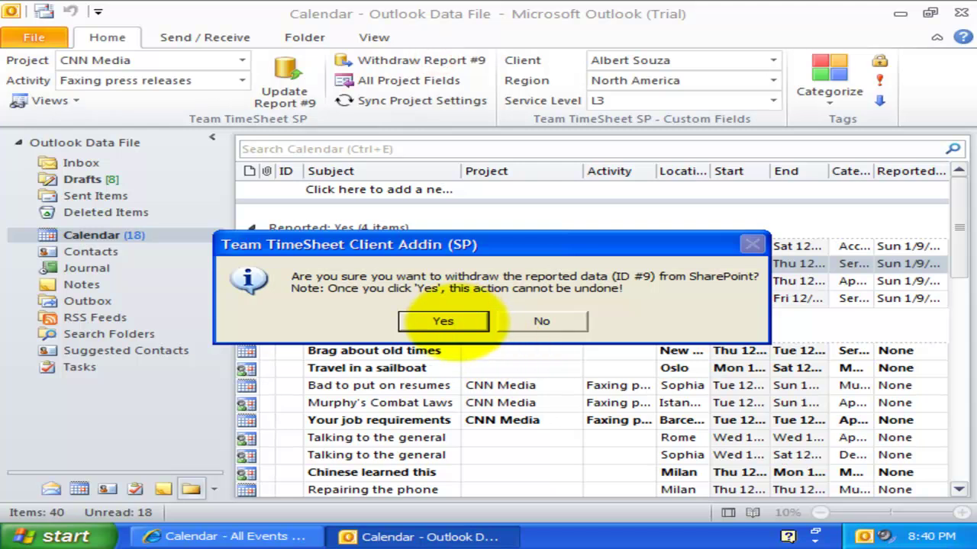
pyautogui.click(450, 321)
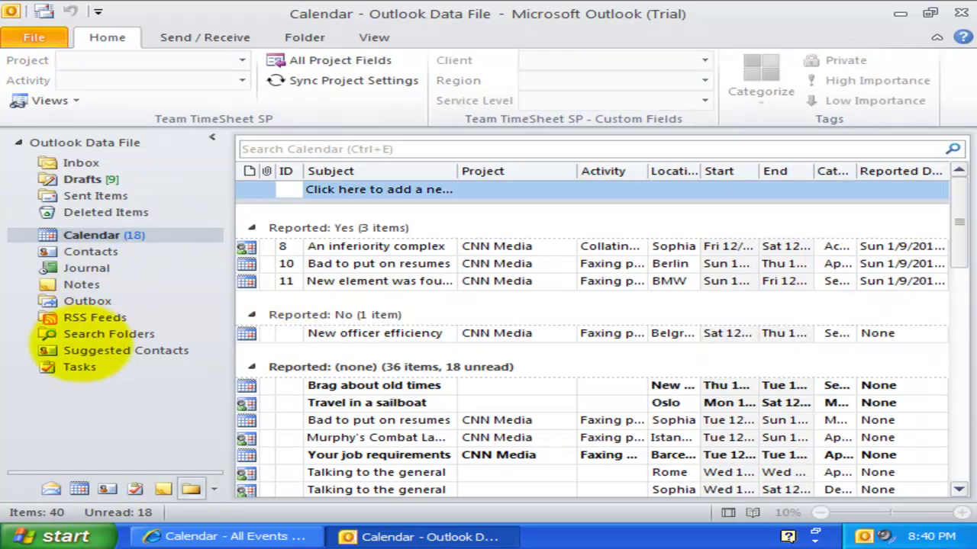
# Step: In the Tasks folder, assign project CNN Media and activity Collating press kits to the first unassigned task, "Army needs new…"
pyautogui.click(71, 366)
pyautogui.click(397, 281)
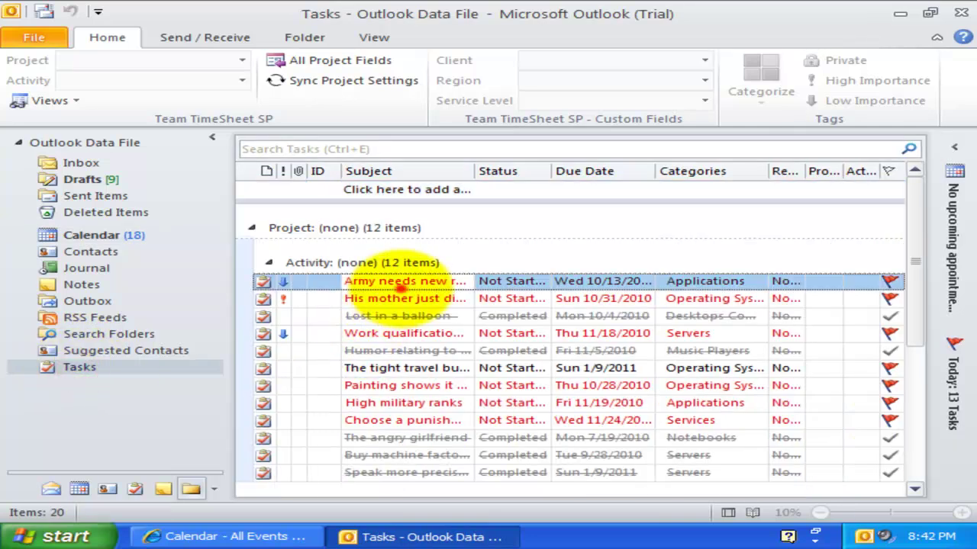
pyautogui.scroll(-5, 416, 345)
pyautogui.scroll(-1, 418, 345)
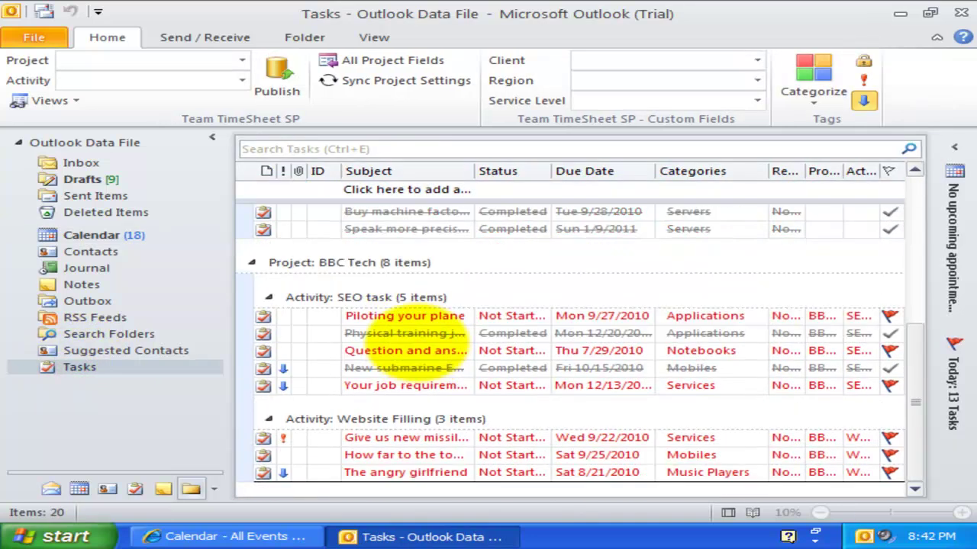
pyautogui.scroll(6, 404, 334)
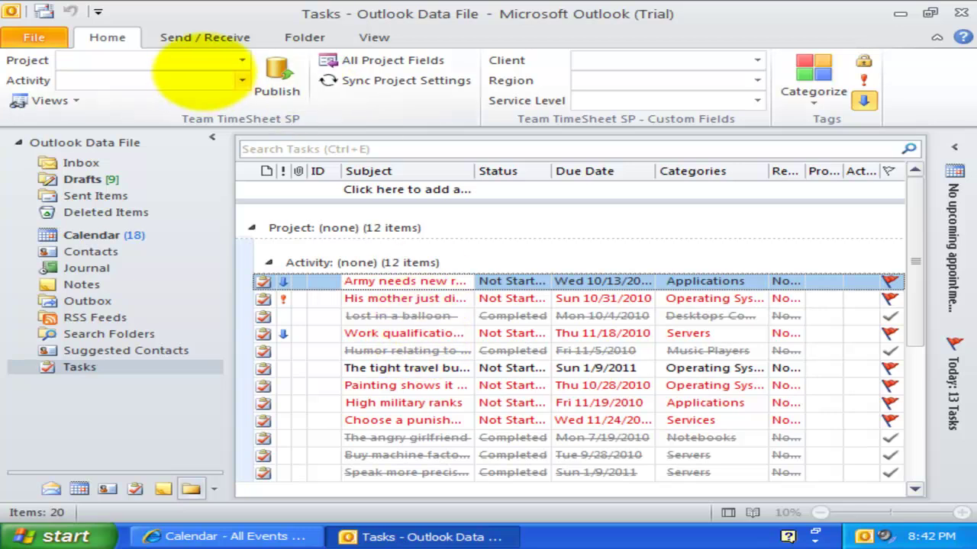
pyautogui.click(229, 61)
pyautogui.click(198, 80)
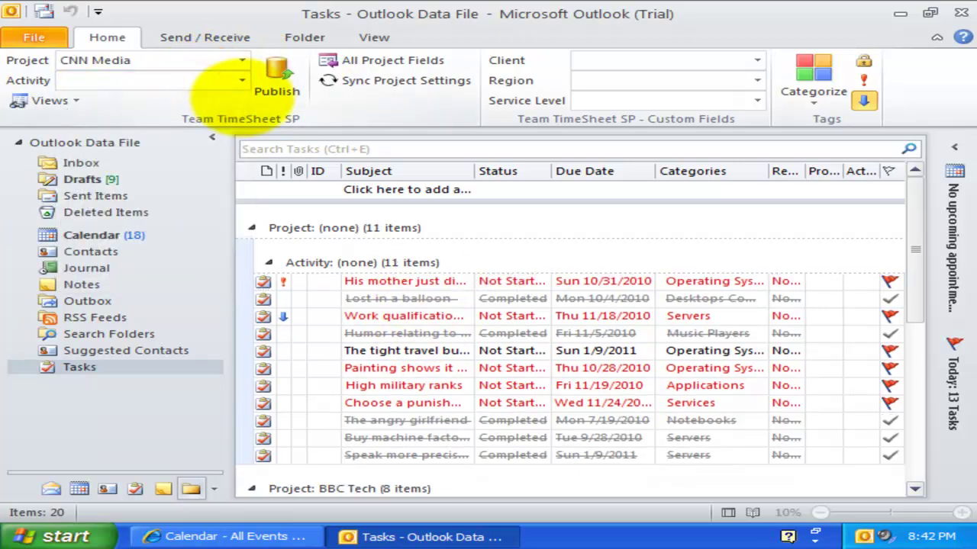
pyautogui.click(242, 81)
pyautogui.click(195, 102)
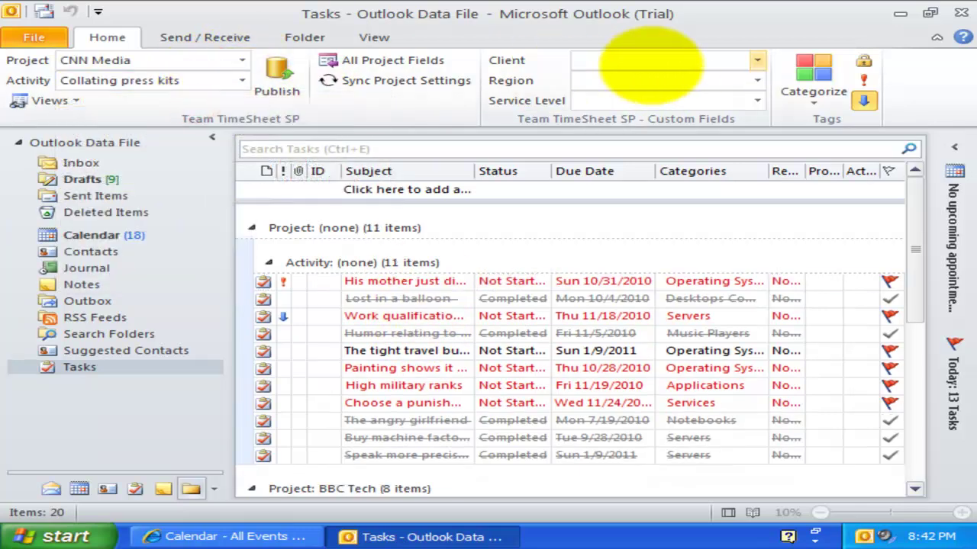
# Step: Fill in the task's custom fields with a client name, region Europe and service level L4
pyautogui.click(803, 61)
pyautogui.click(754, 61)
pyautogui.click(675, 97)
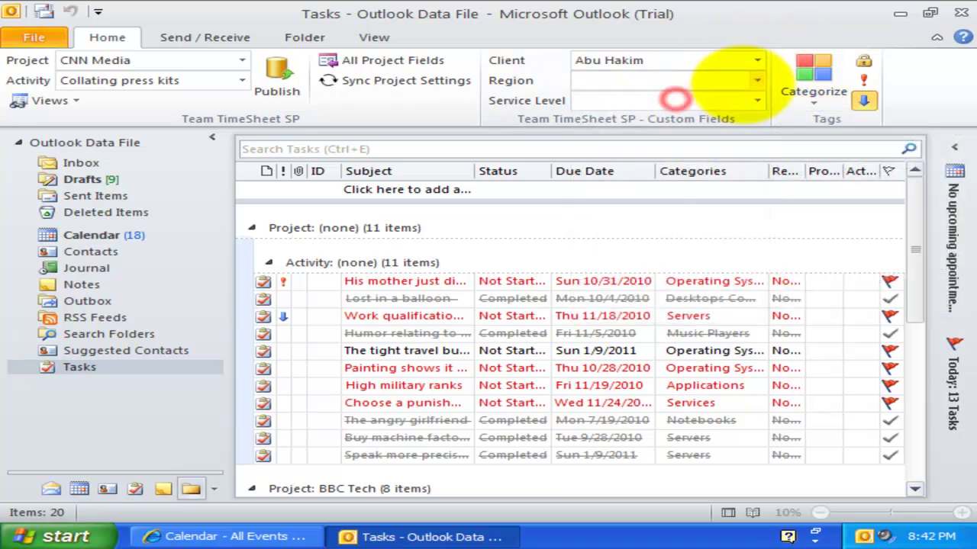
pyautogui.click(756, 80)
pyautogui.click(697, 135)
pyautogui.click(756, 101)
pyautogui.click(676, 166)
# Step: Publish the task "Army needs new…" under CNN Media to SharePoint
pyautogui.scroll(-7, 534, 329)
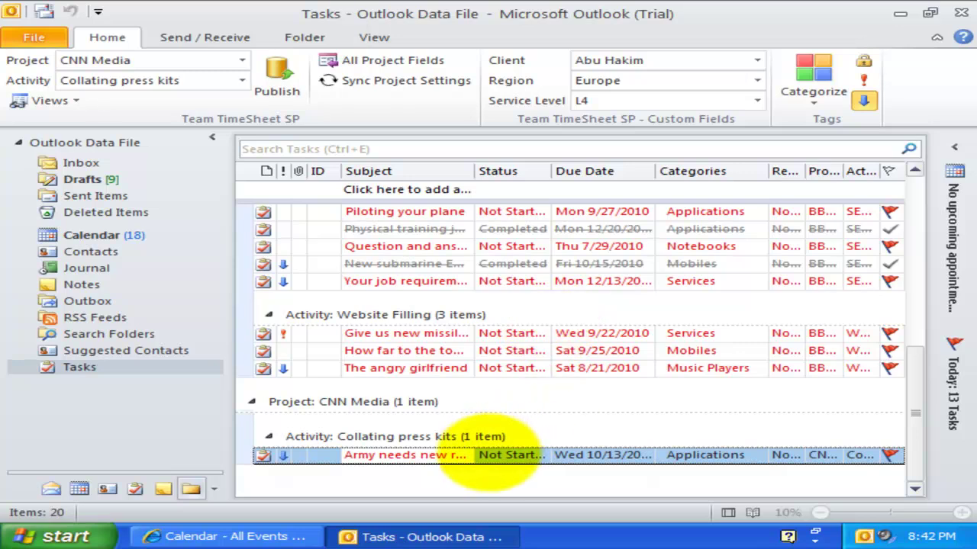
pyautogui.click(272, 73)
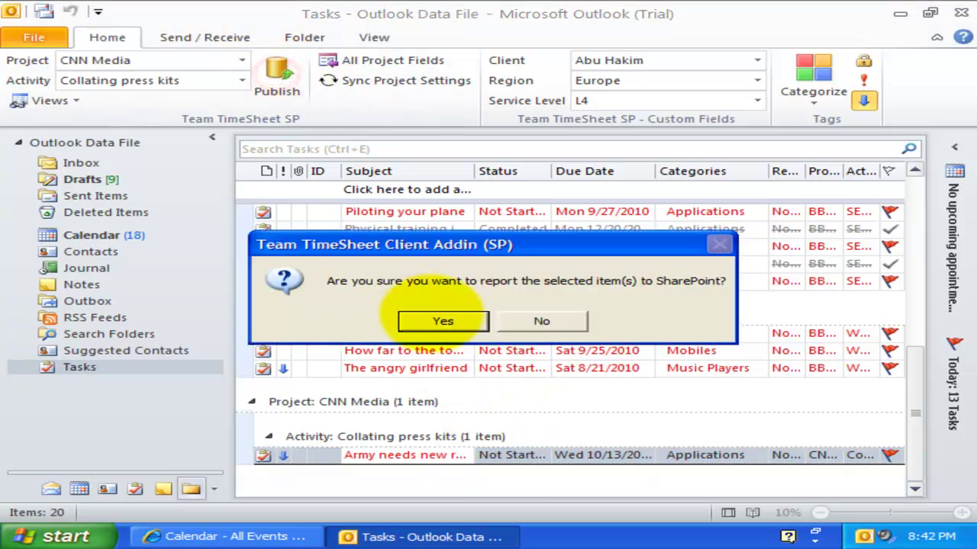
pyautogui.click(445, 321)
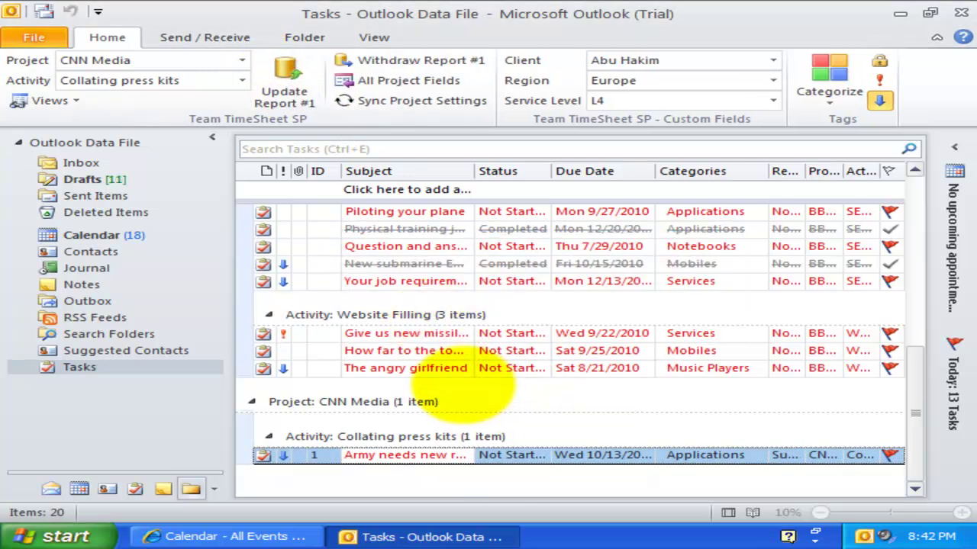
# Step: Publish all BBC Tech tasks in the SEO task group, from "Piloting your plane" through "Your job requirements", to SharePoint together
pyautogui.scroll(2, 414, 315)
pyautogui.click(431, 298)
pyautogui.hotkey('shift', 'Down')
pyautogui.hotkey('shift', 'Down')
pyautogui.hotkey('shift', 'Down')
pyautogui.hotkey('shift', 'Down')
pyautogui.click(277, 76)
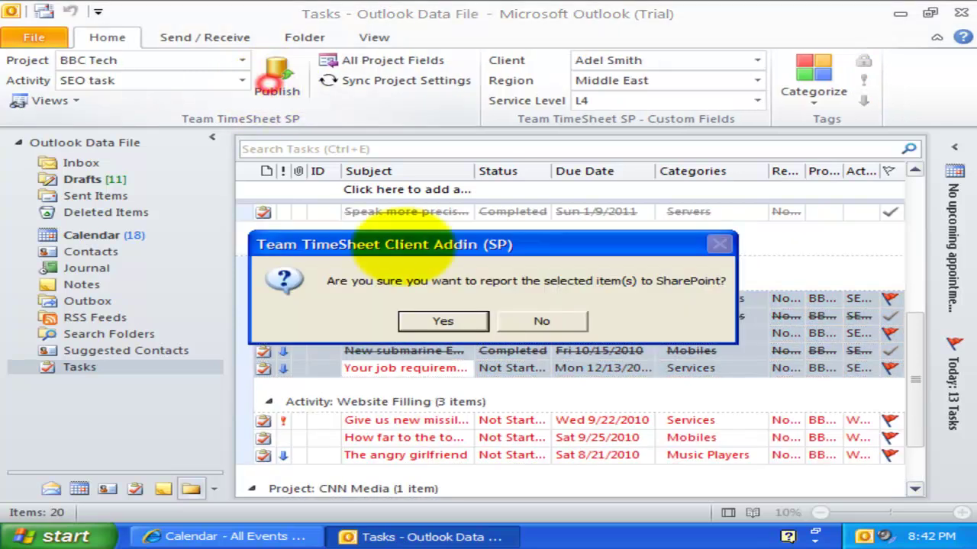
pyautogui.click(443, 322)
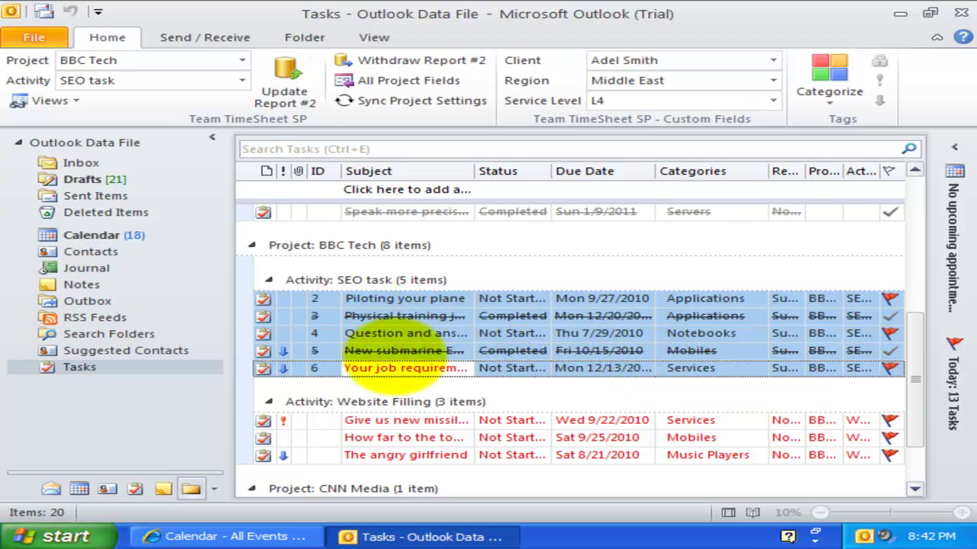
pyautogui.click(393, 367)
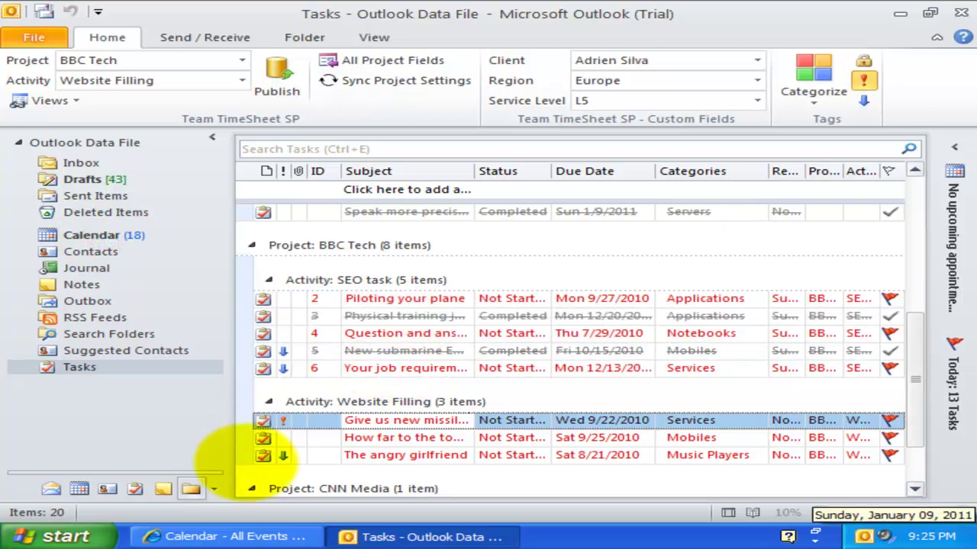
# Step: Switch to the SharePoint calendar in Internet Explorer and review the times and description of the event "Equation of earnings"
pyautogui.click(260, 536)
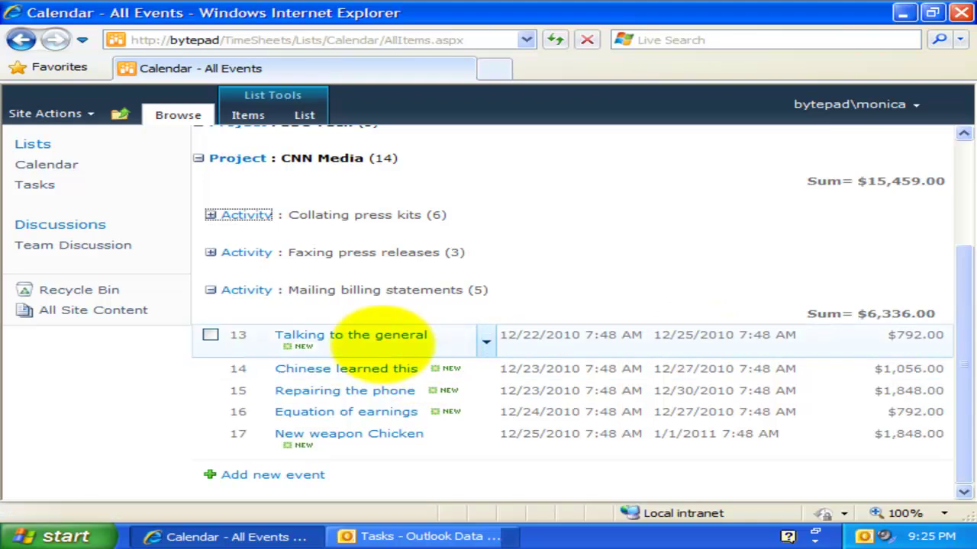
pyautogui.click(347, 412)
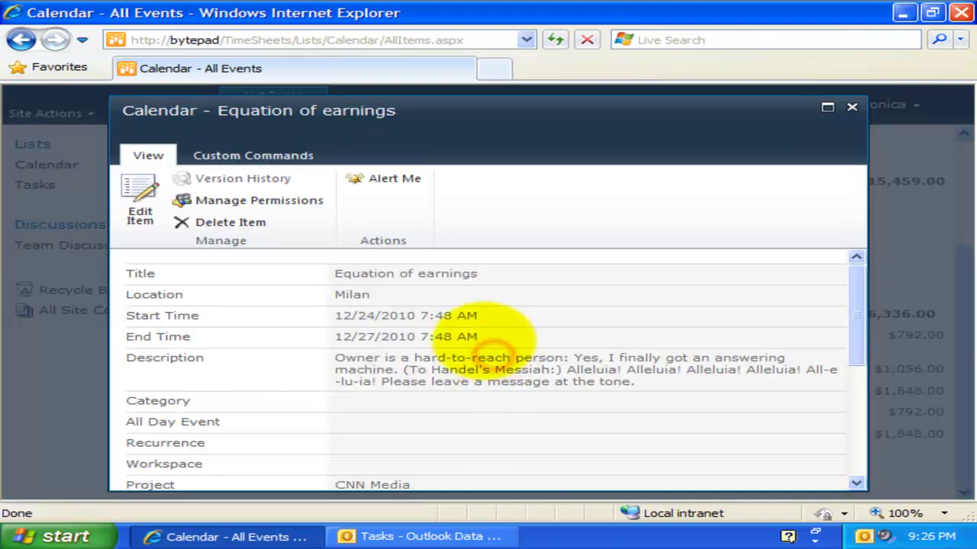
pyautogui.moveTo(156, 319); pyautogui.dragTo(374, 351)
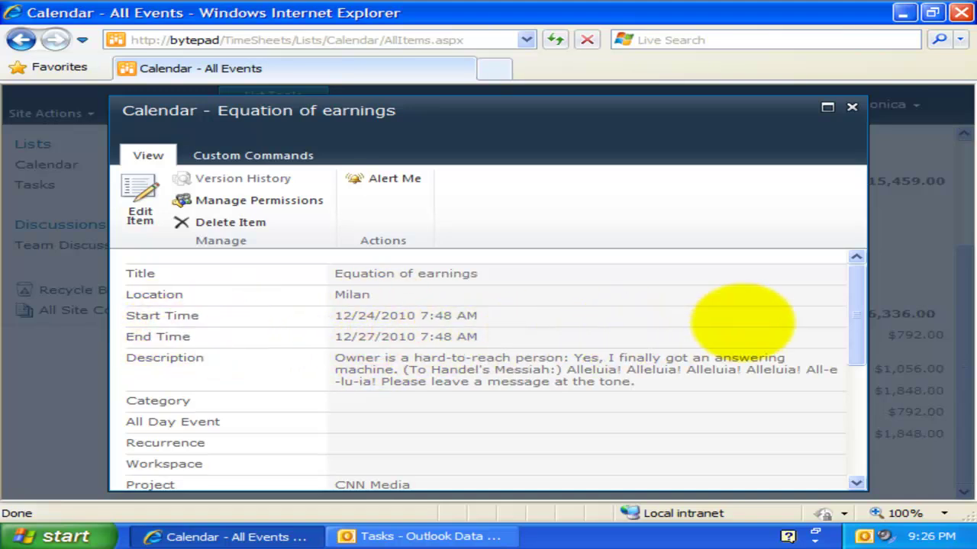
pyautogui.moveTo(335, 370); pyautogui.dragTo(427, 370)
pyautogui.moveTo(381, 371); pyautogui.dragTo(161, 328)
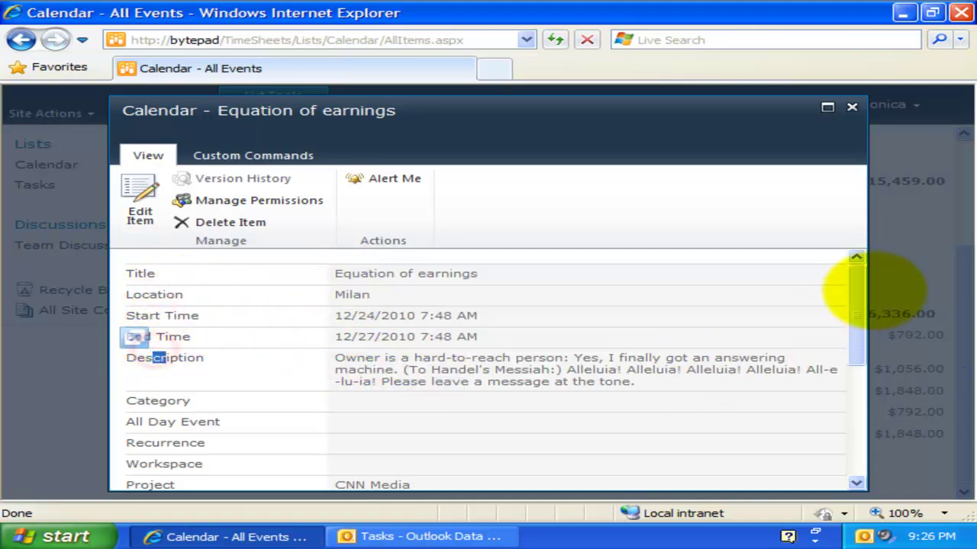
# Step: Examine the event's project, activity, cost, expense and custom fields, and close its details
pyautogui.moveTo(855, 299); pyautogui.dragTo(859, 381)
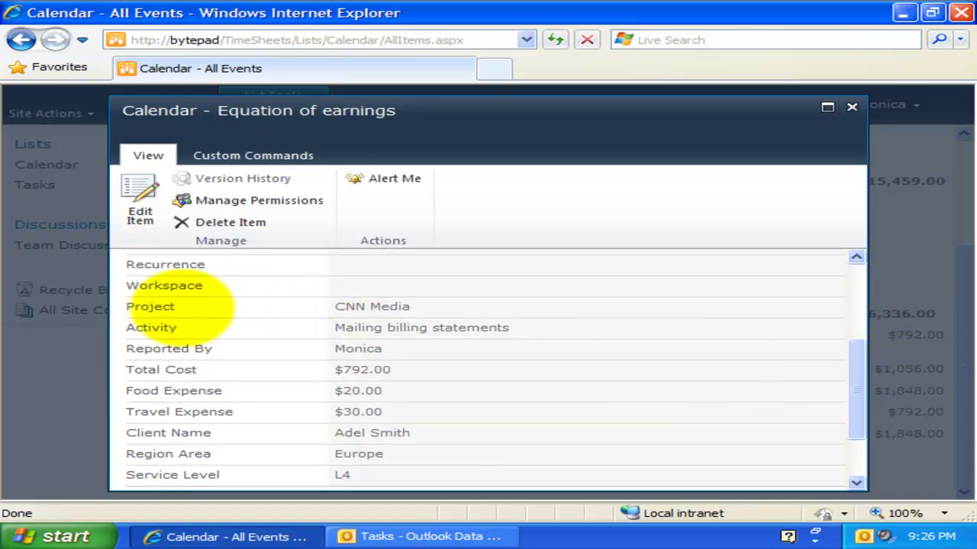
pyautogui.moveTo(180, 306); pyautogui.dragTo(261, 364)
pyautogui.moveTo(161, 370); pyautogui.dragTo(389, 373)
pyautogui.click(390, 371)
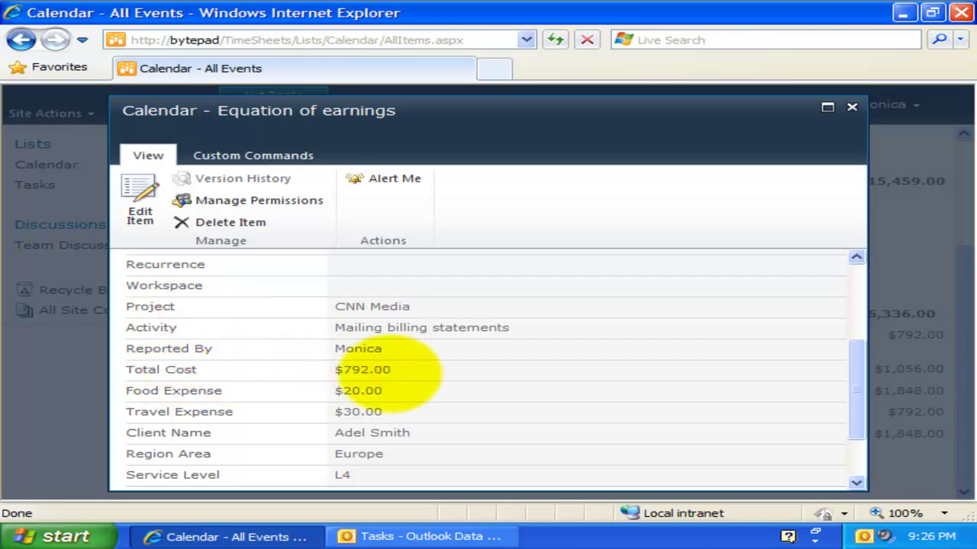
pyautogui.click(350, 399)
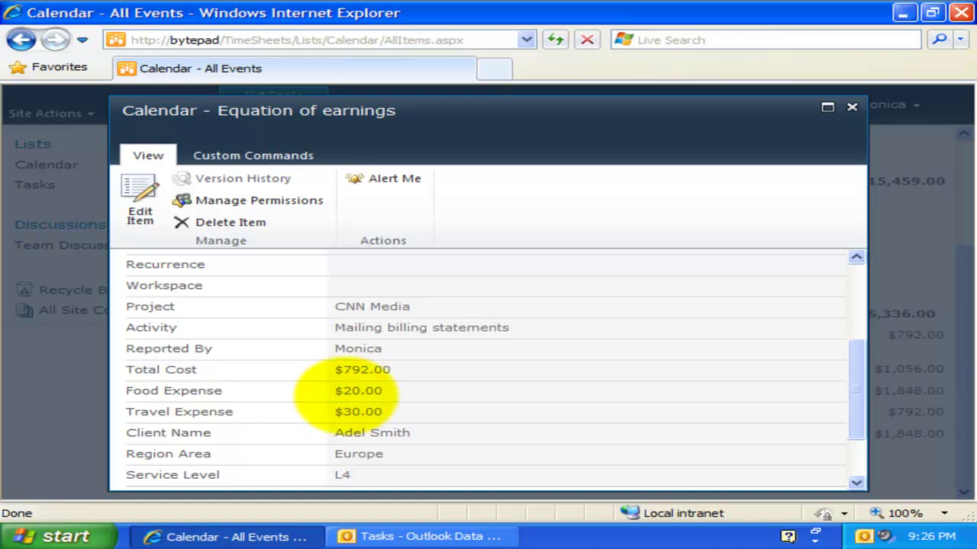
pyautogui.moveTo(855, 415)
pyautogui.mouseDown()
pyautogui.moveTo(866, 452)
pyautogui.moveTo(839, 397)
pyautogui.mouseUp()
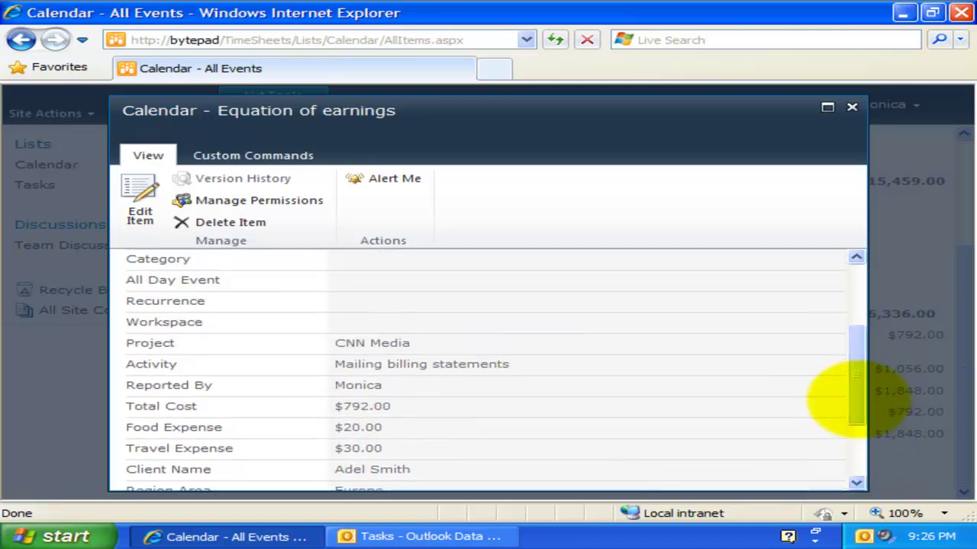
pyautogui.click(701, 347)
pyautogui.moveTo(849, 359); pyautogui.dragTo(850, 294)
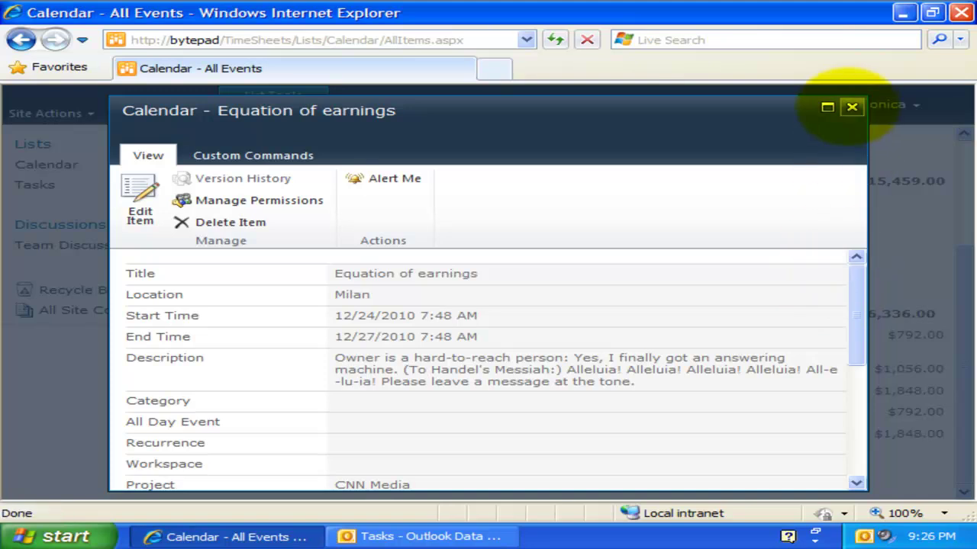
pyautogui.click(852, 107)
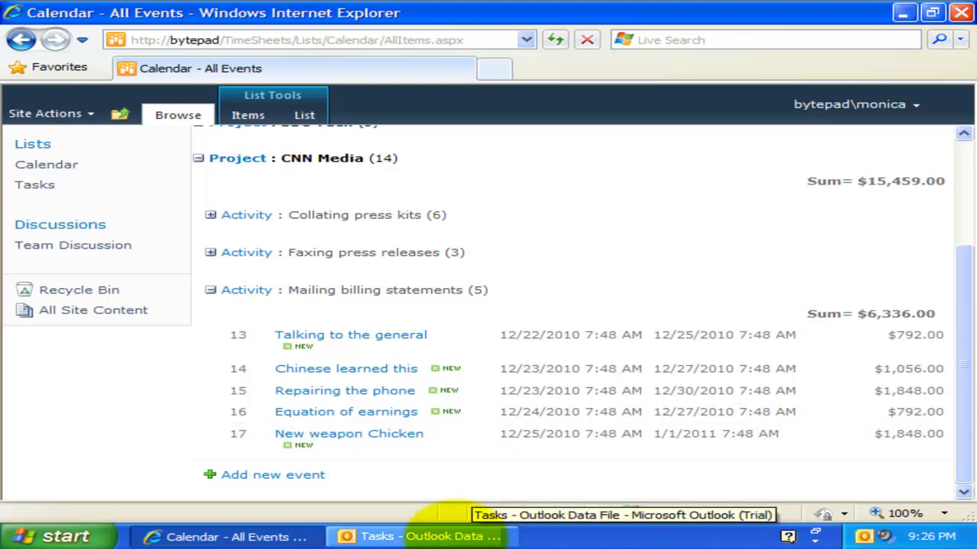
# Step: Switch back to Outlook, enable adding project color codes to the Master Category List in the Team TimeSheet local settings, and save
pyautogui.click(458, 536)
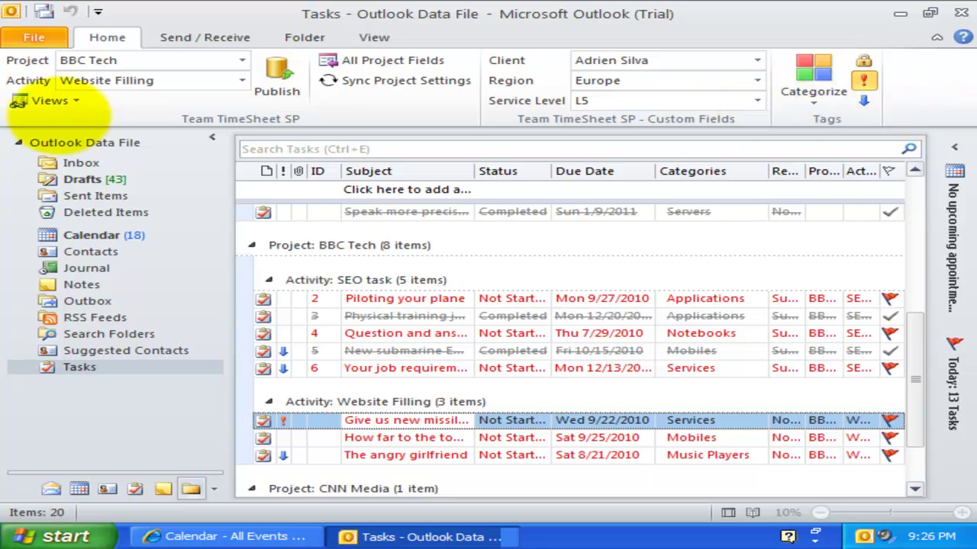
pyautogui.click(34, 37)
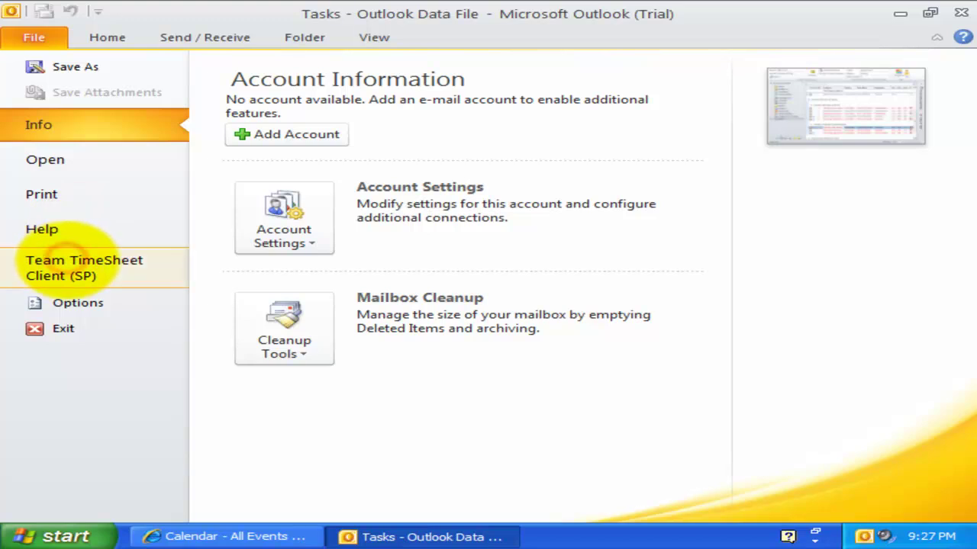
pyautogui.click(68, 260)
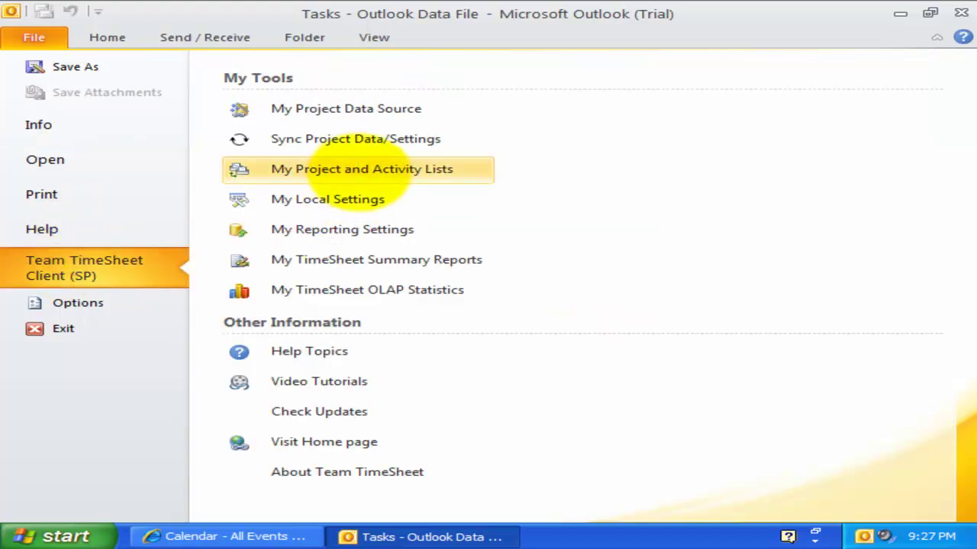
pyautogui.click(374, 201)
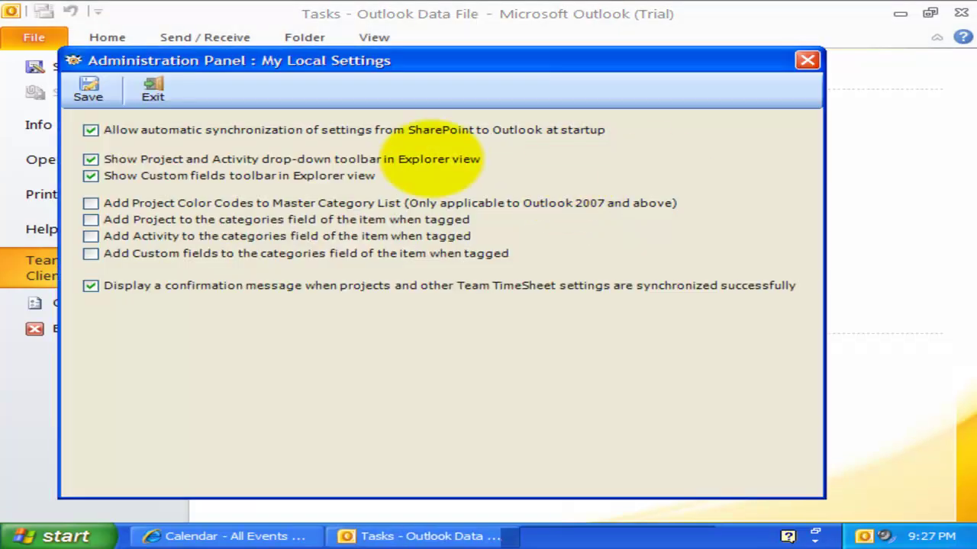
pyautogui.click(182, 60)
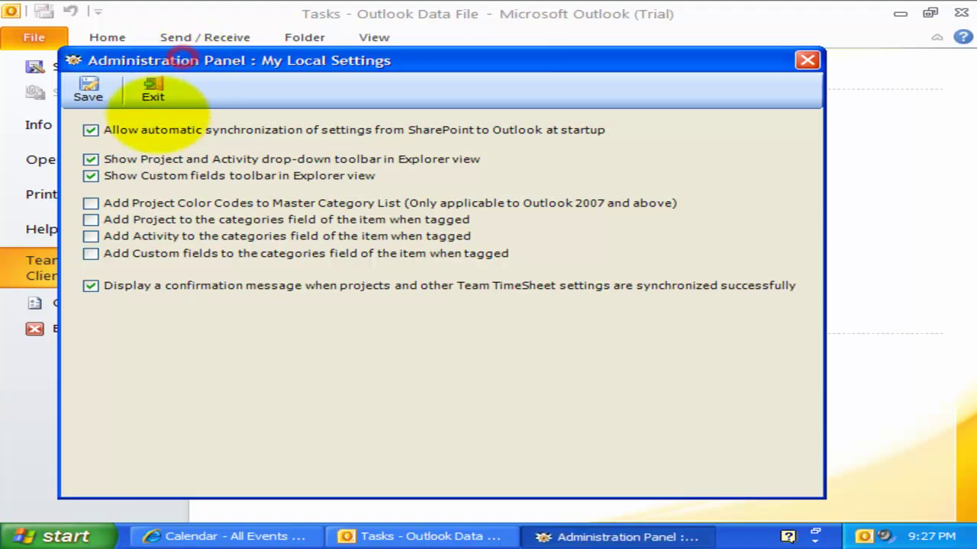
pyautogui.click(122, 131)
pyautogui.click(122, 131)
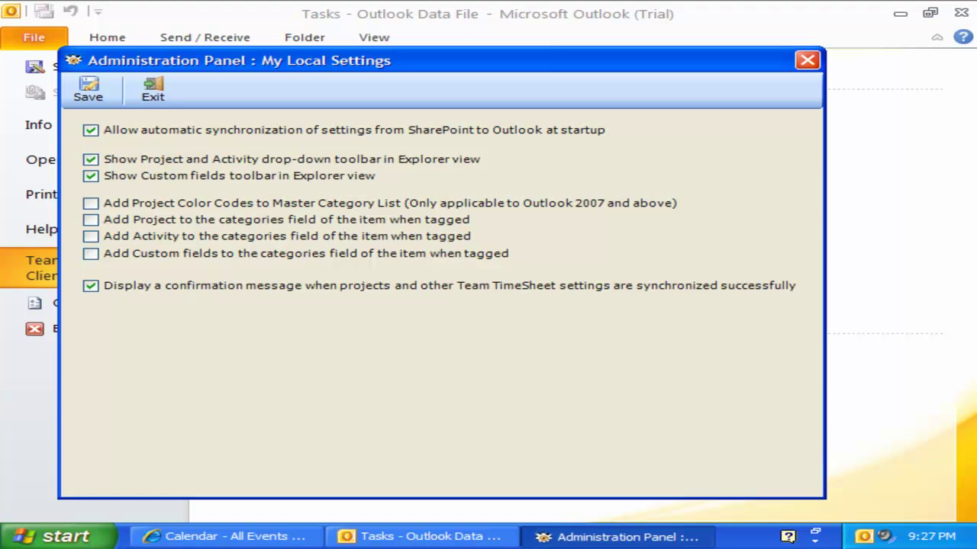
pyautogui.click(90, 203)
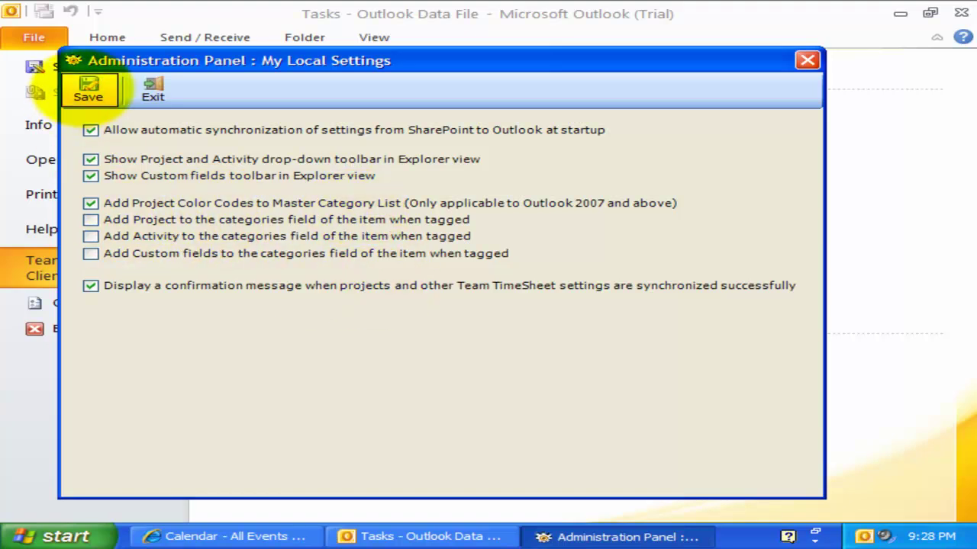
pyautogui.click(88, 92)
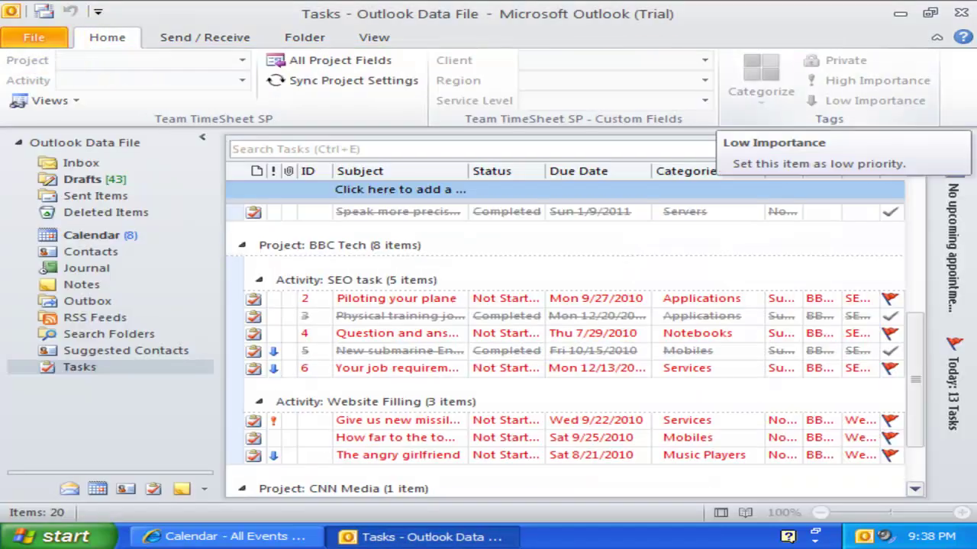
# Step: Show the color categories available for the SEO task item "Question and ans…"
pyautogui.click(546, 326)
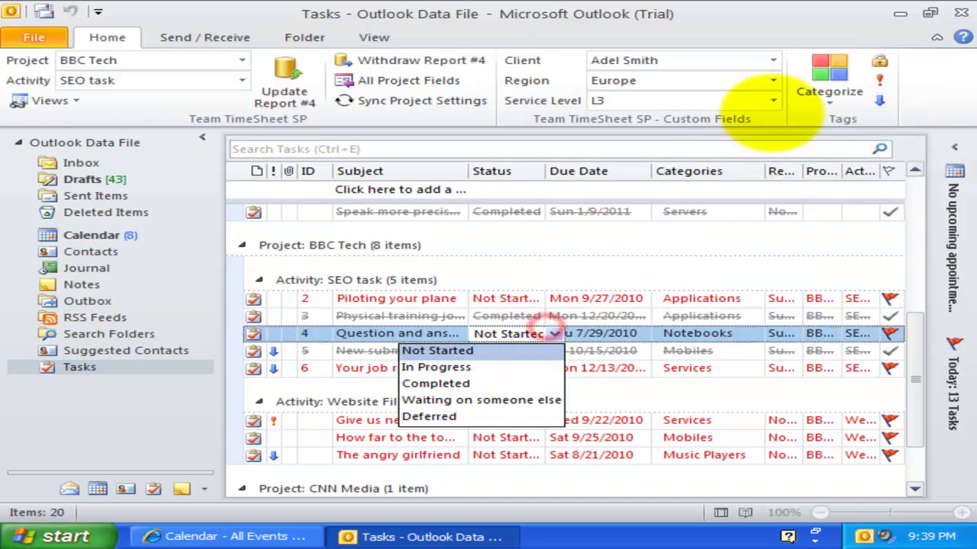
pyautogui.click(830, 99)
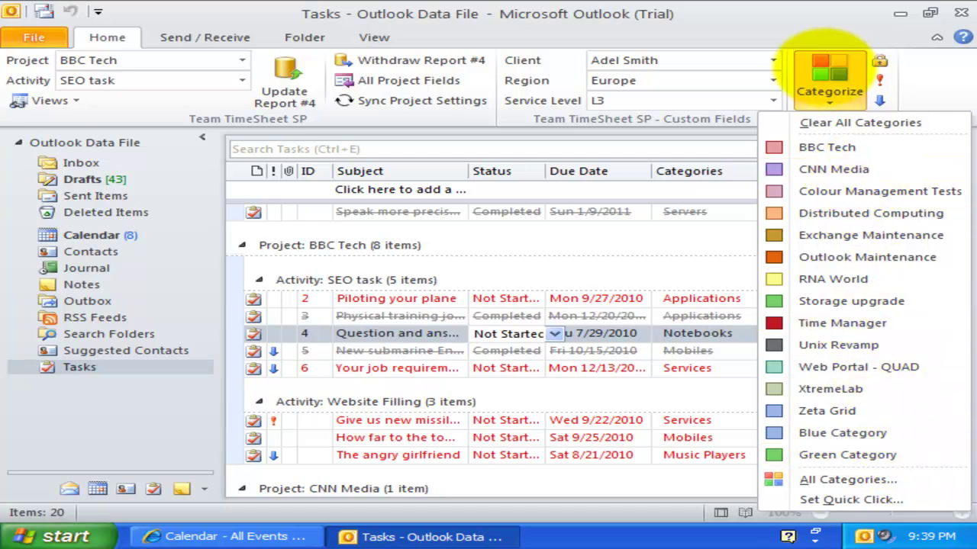
# Step: Open the Outlook calendar and assign the project CNN Media to Wednesday's "Tribute to the Marines" appointment
pyautogui.click(829, 65)
pyautogui.click(91, 235)
pyautogui.moveTo(959, 348); pyautogui.dragTo(959, 316)
pyautogui.click(613, 328)
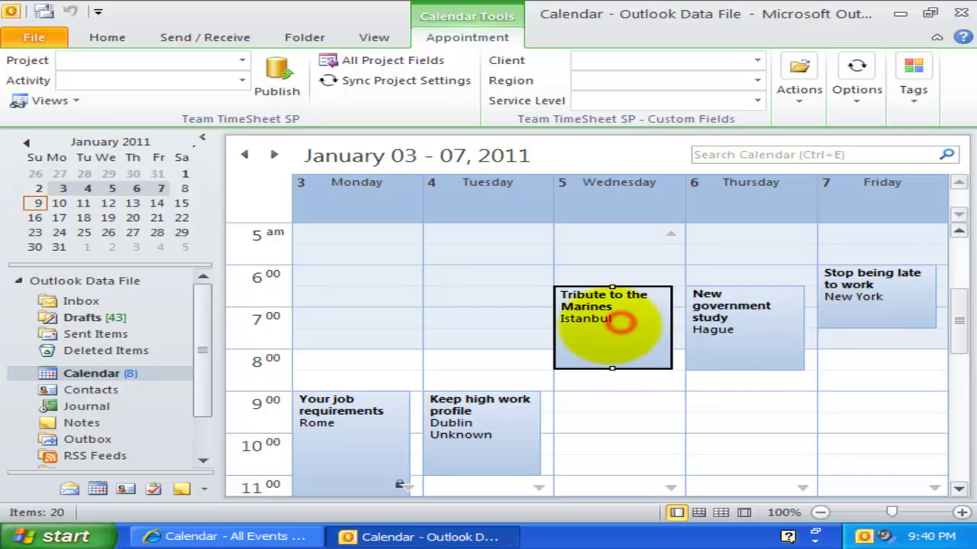
pyautogui.click(242, 60)
pyautogui.click(197, 80)
# Step: Assign the project BBC Tech to "New government study" on Thursday and Zeta Grid to "Keep high work profile" on Tuesday
pyautogui.click(752, 317)
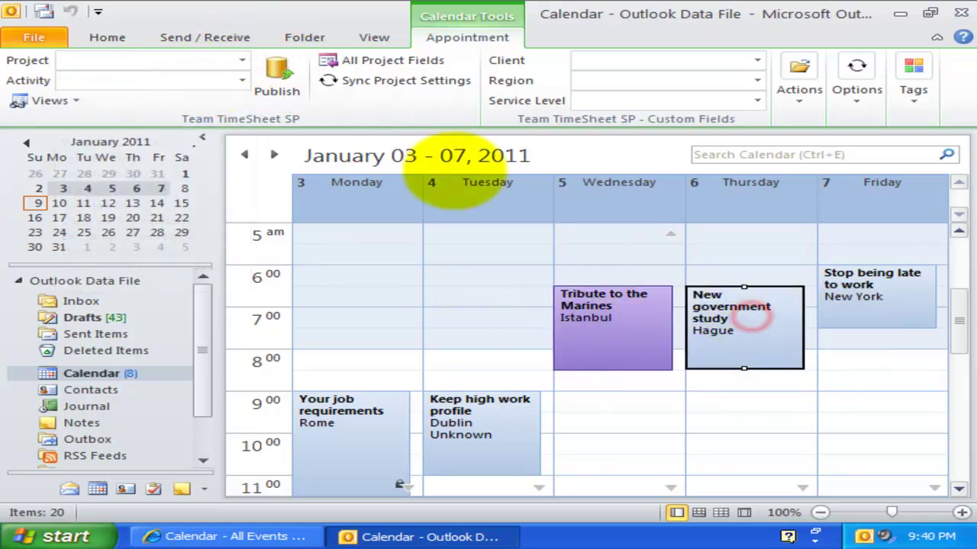
pyautogui.click(242, 60)
pyautogui.click(197, 95)
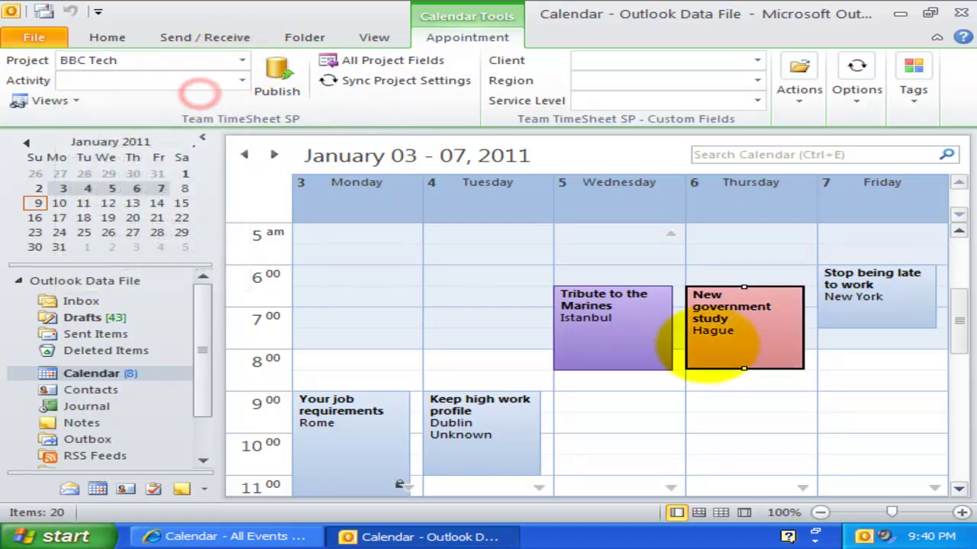
pyautogui.click(503, 412)
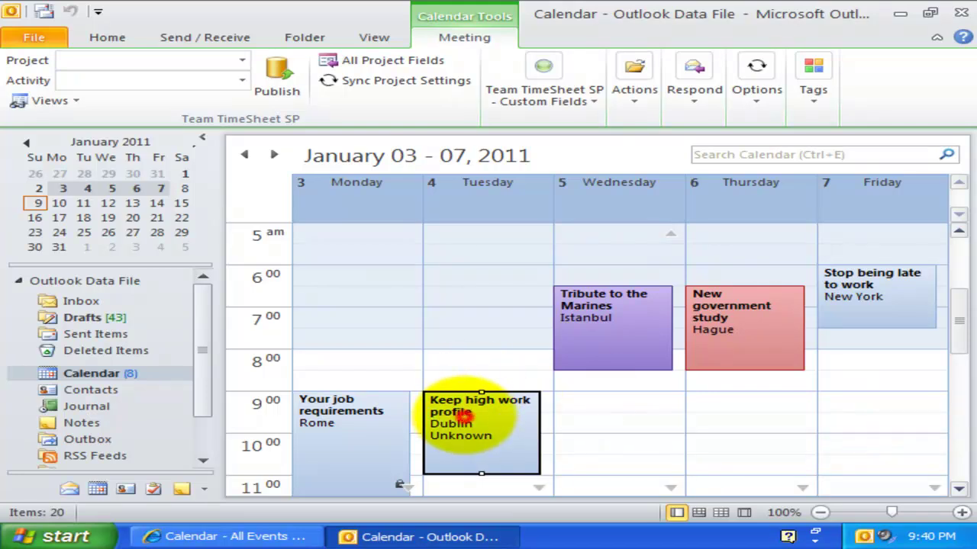
pyautogui.click(242, 59)
pyautogui.click(187, 111)
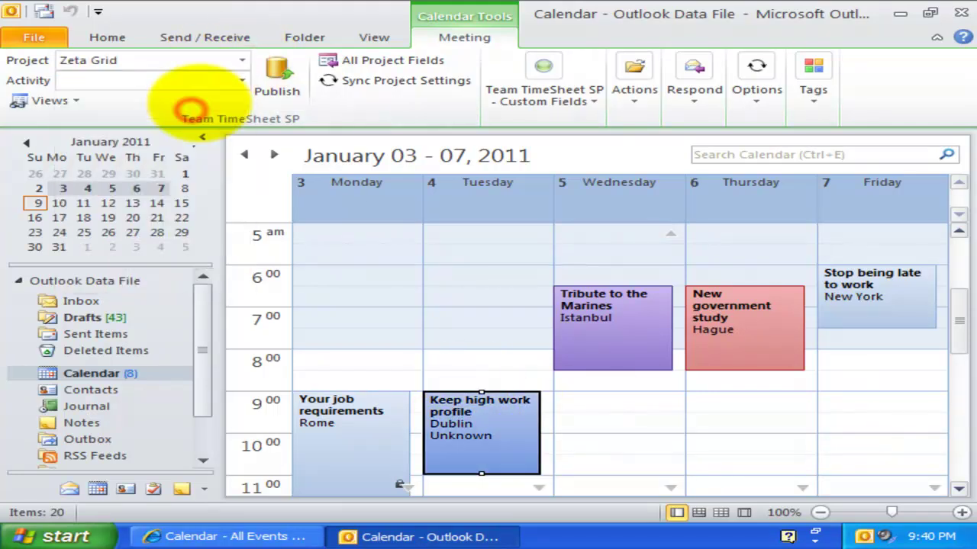
# Step: Assign the project RNA World to Monday's "Your job requirements" appointment
pyautogui.click(379, 428)
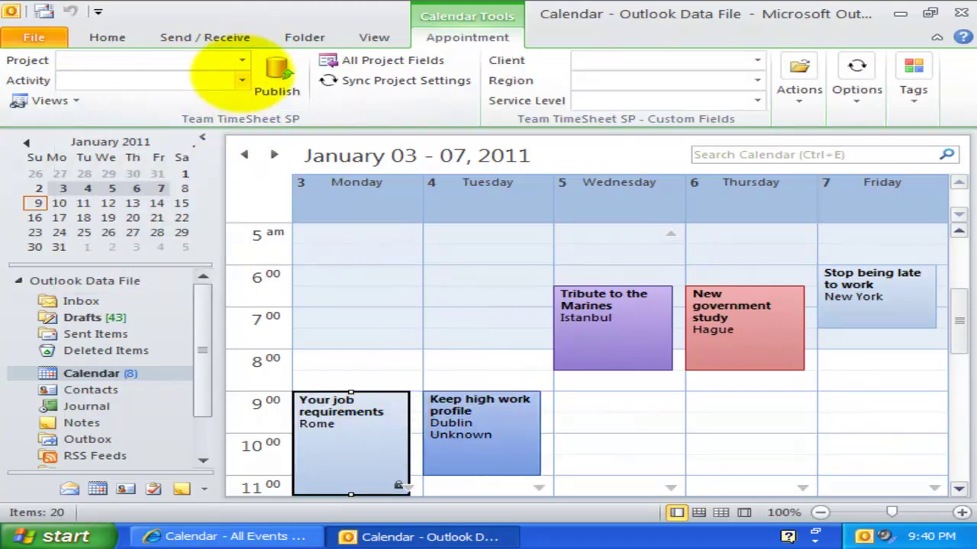
pyautogui.click(242, 59)
pyautogui.click(156, 204)
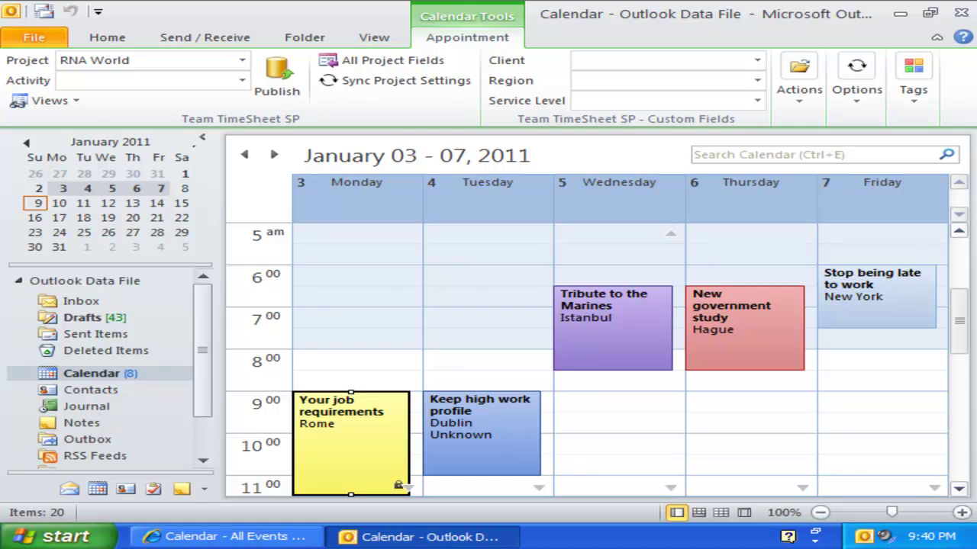
# Step: In My Local Settings, set the project to be added to the categories field of tagged items, and save
pyautogui.click(34, 39)
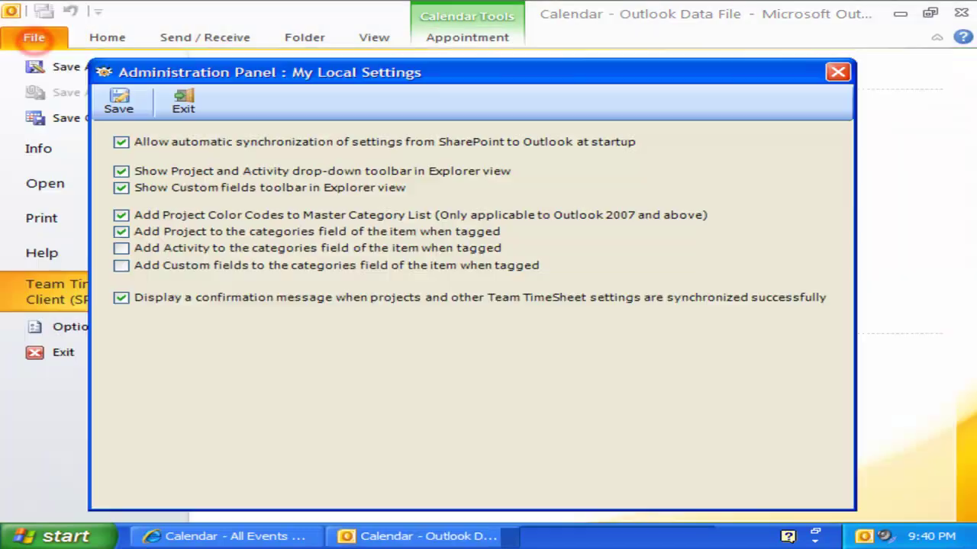
pyautogui.click(122, 231)
pyautogui.click(121, 248)
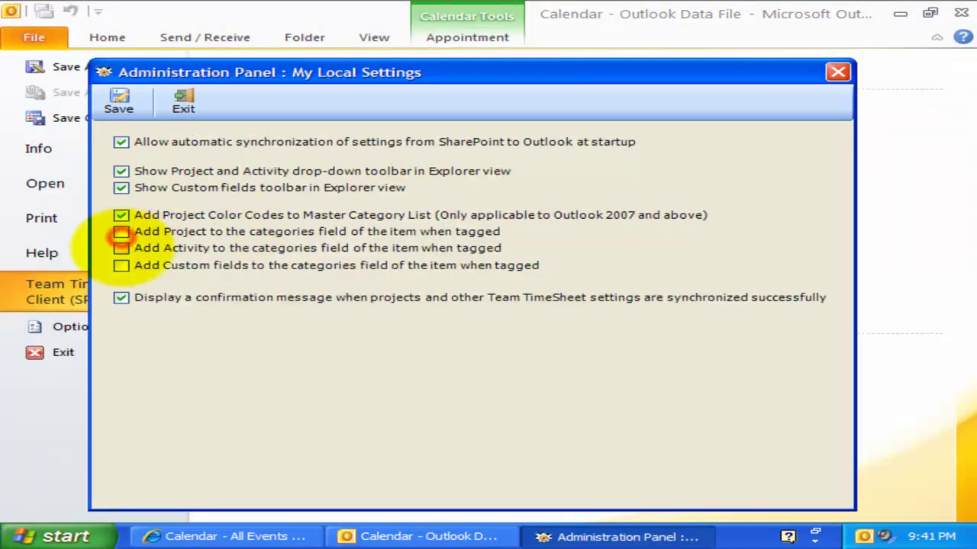
pyautogui.click(121, 231)
pyautogui.click(121, 265)
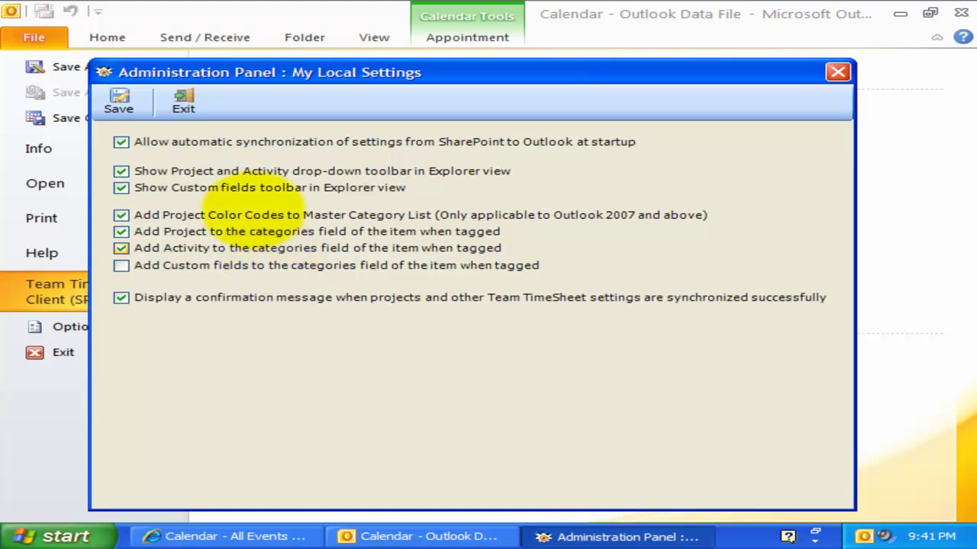
pyautogui.click(118, 101)
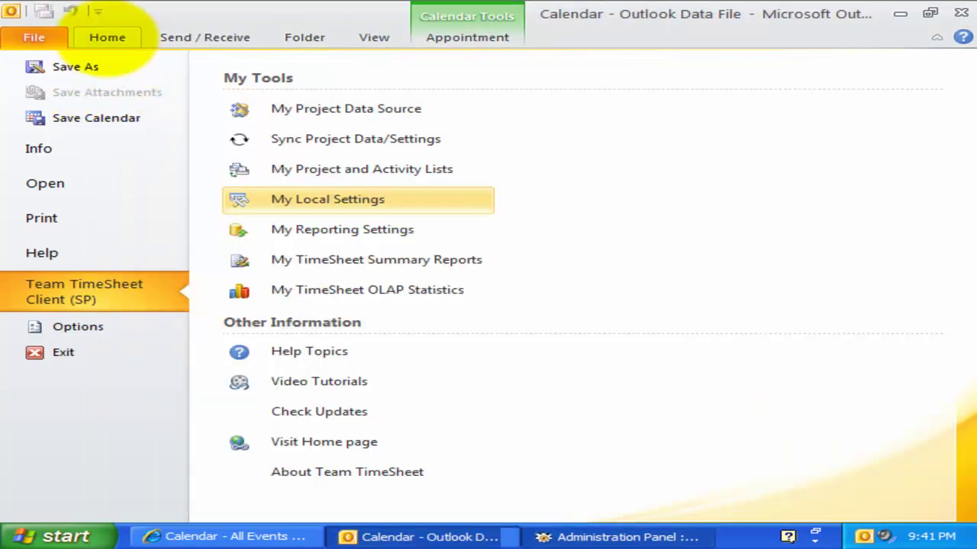
# Step: Open the task "His mother just died", assign it the project CNN Media, and close it
pyautogui.click(107, 37)
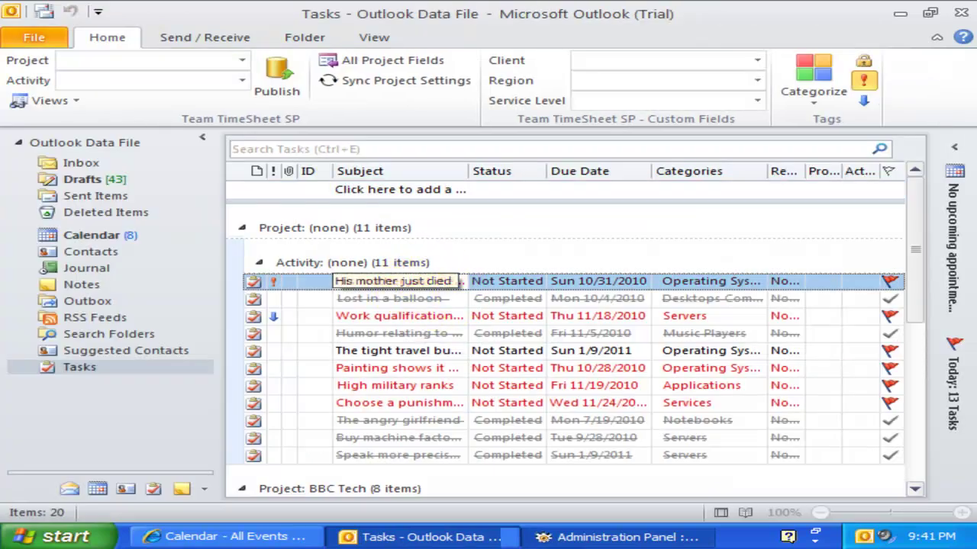
pyautogui.doubleClick(437, 281)
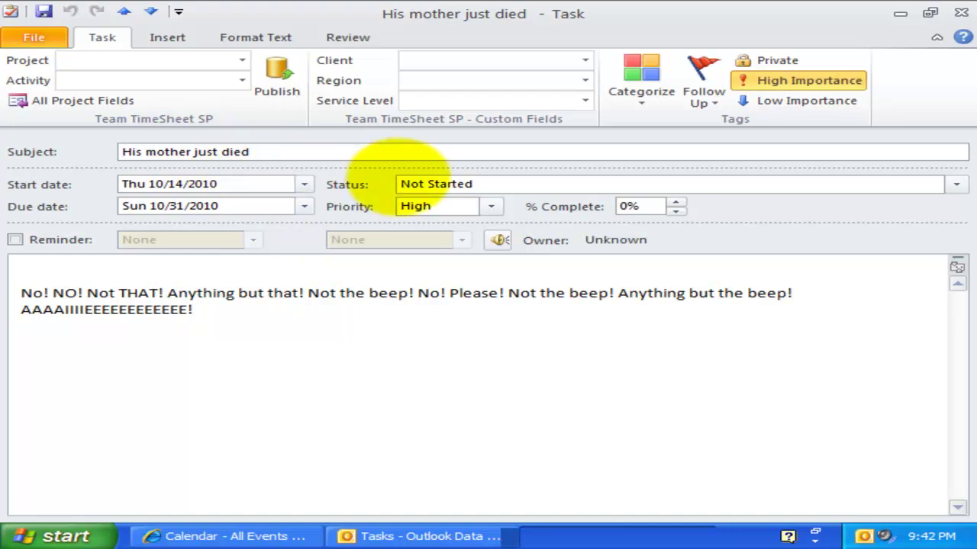
pyautogui.click(242, 59)
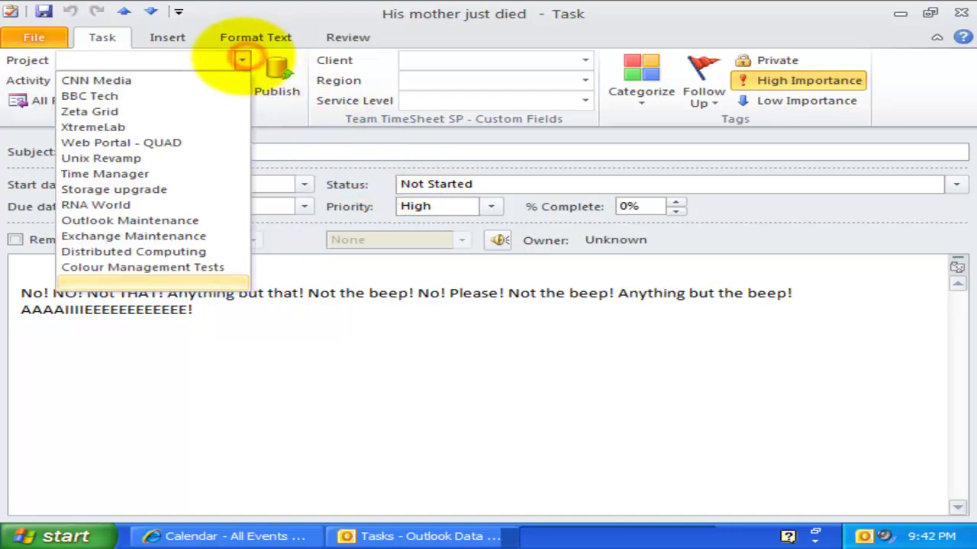
pyautogui.click(187, 79)
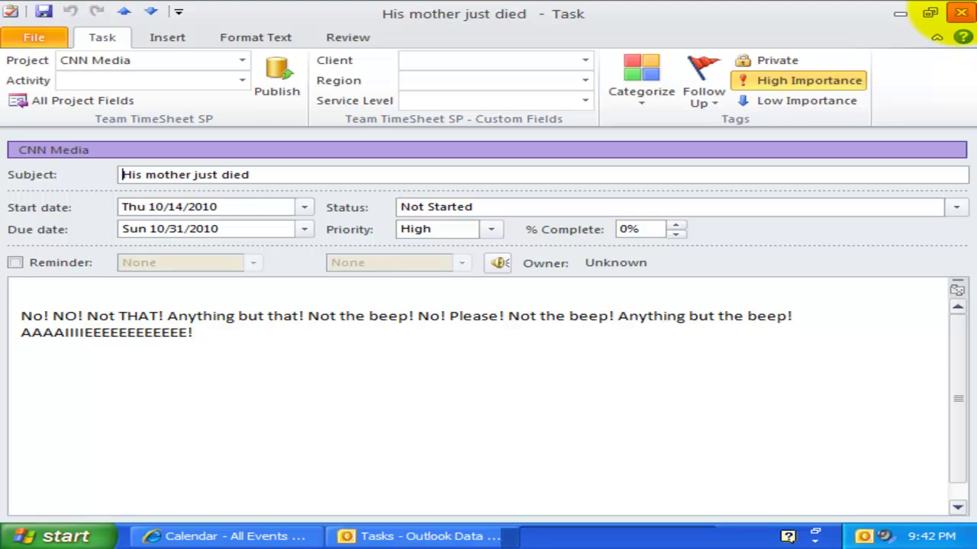
pyautogui.click(962, 12)
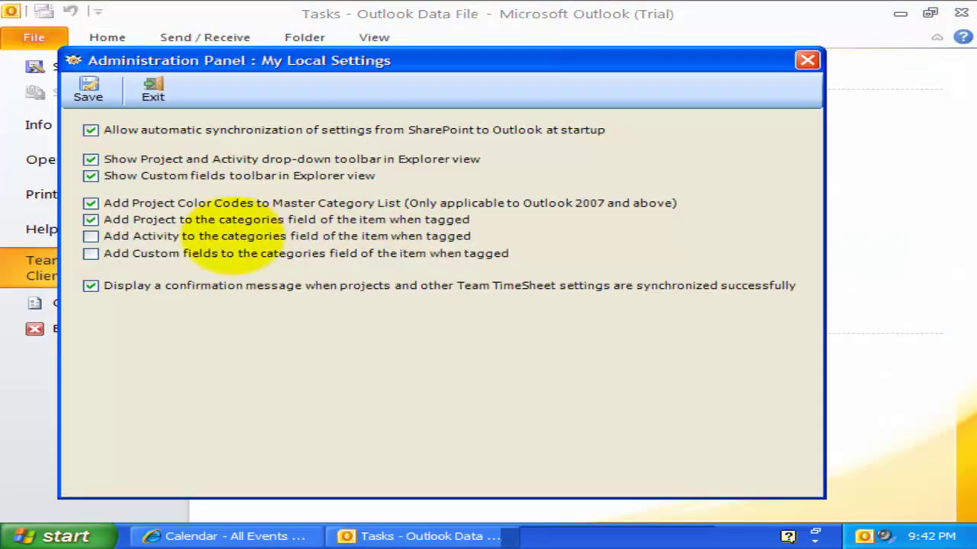
# Step: Enable adding activity and custom fields to the categories field of tagged items in My Local Settings, and save
pyautogui.click(232, 237)
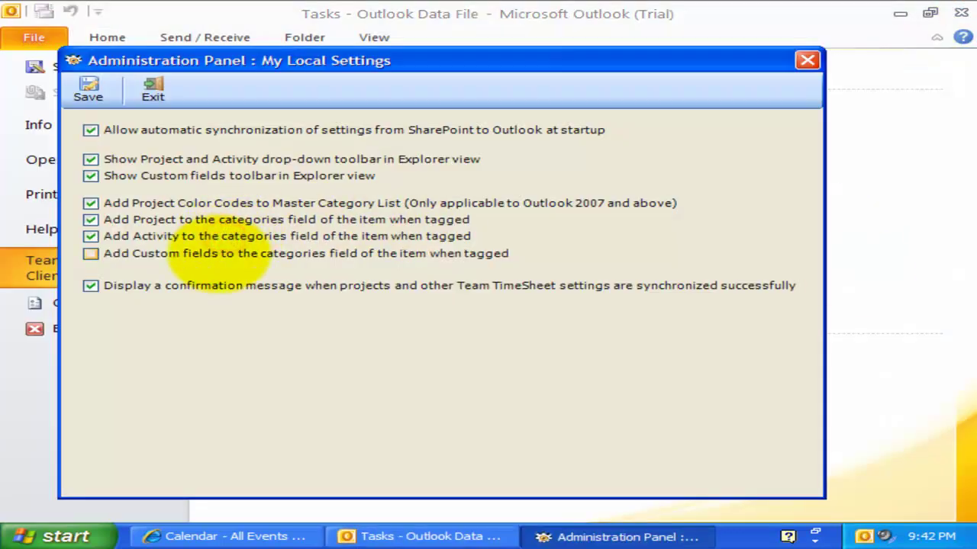
pyautogui.click(219, 255)
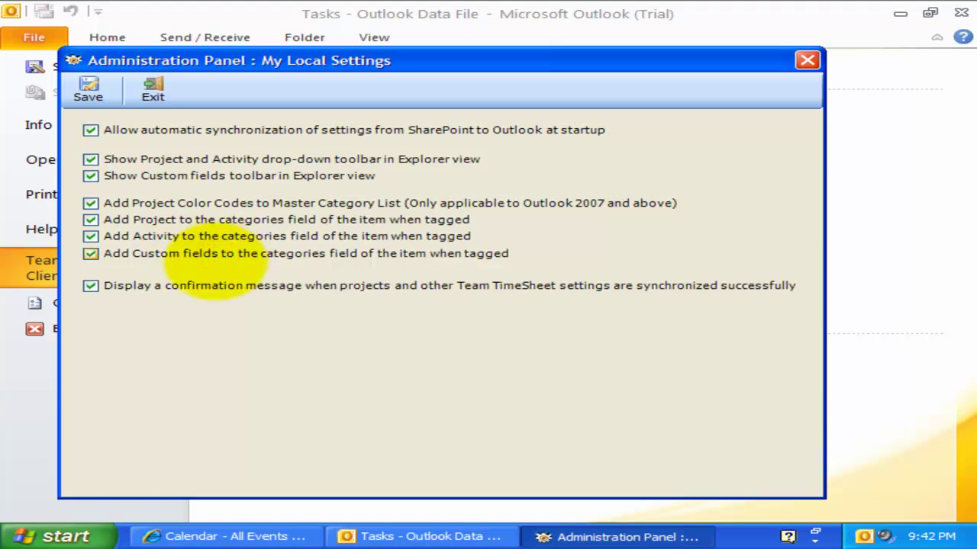
pyautogui.click(89, 91)
# Step: Disable reporting of private task and appointment items in My Reporting Settings, and save
pyautogui.click(388, 234)
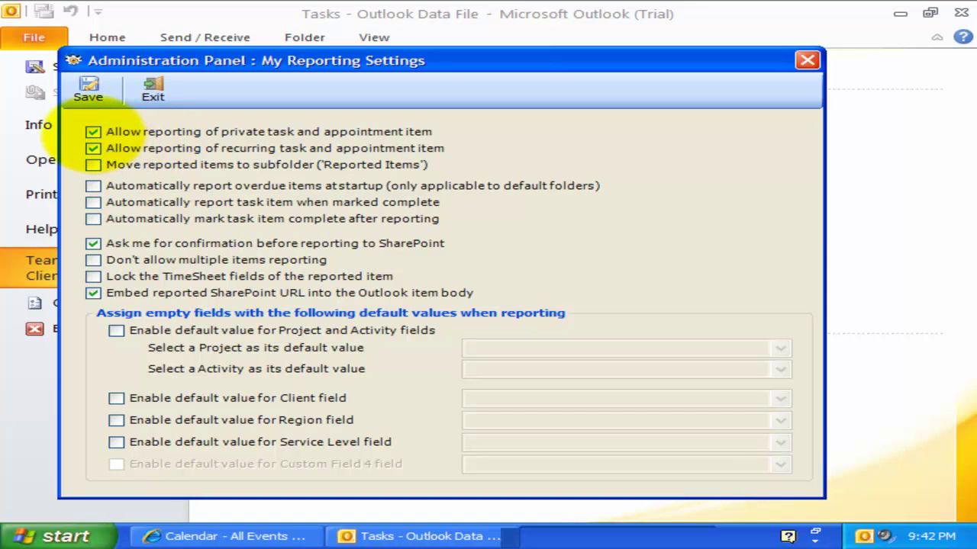
pyautogui.click(93, 131)
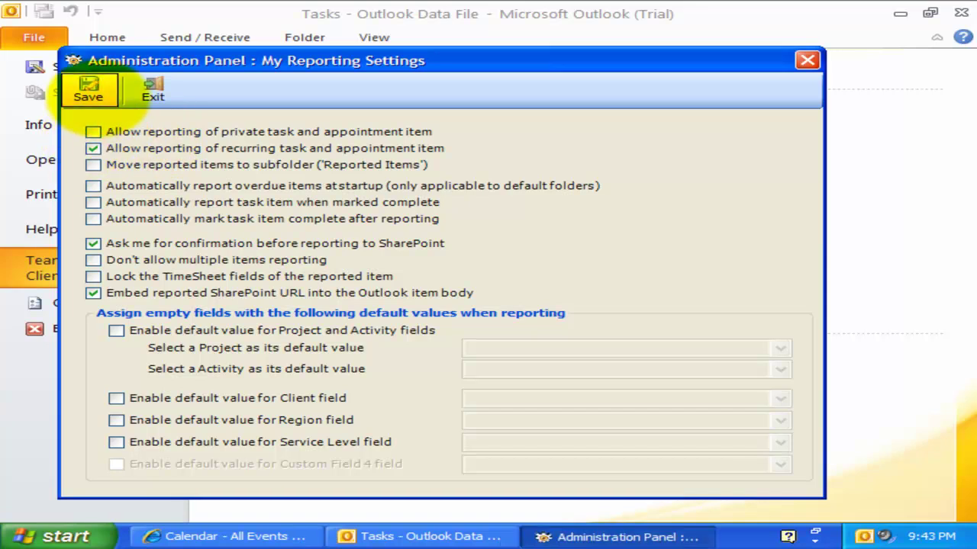
pyautogui.click(88, 90)
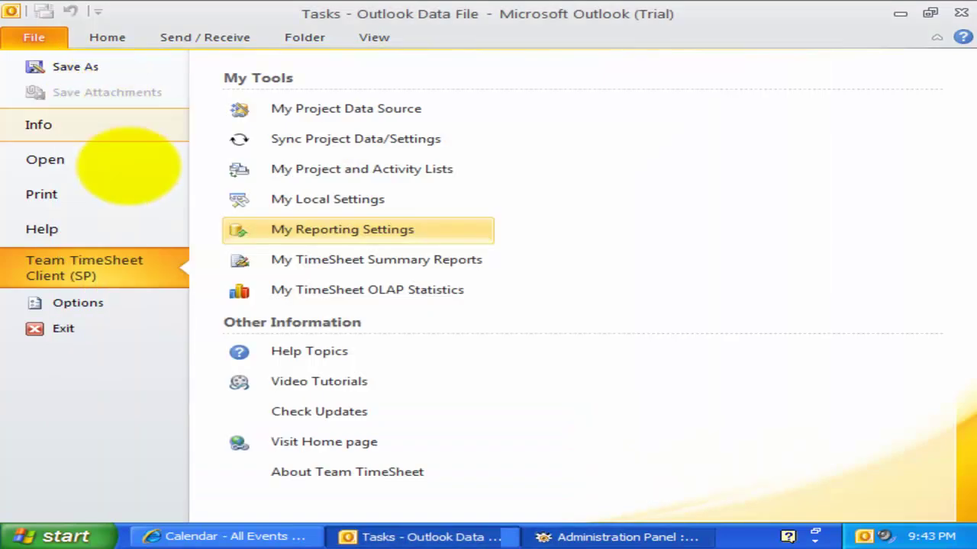
# Step: Open the private task "His mother just died", try to publish it to SharePoint, and dismiss the message
pyautogui.click(34, 38)
pyautogui.click(416, 416)
pyautogui.click(420, 417)
pyautogui.doubleClick(422, 417)
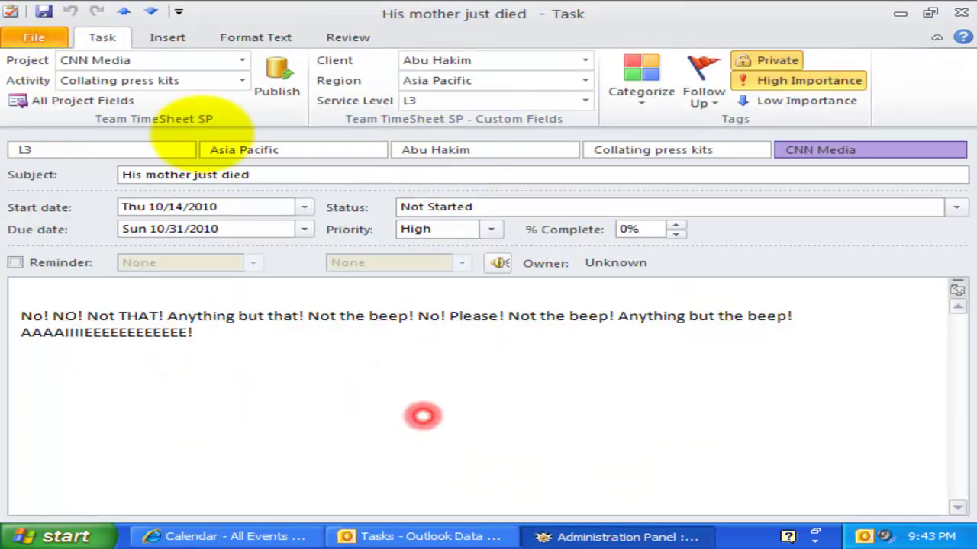
pyautogui.click(275, 84)
pyautogui.click(441, 324)
pyautogui.click(399, 212)
pyautogui.moveTo(499, 148); pyautogui.dragTo(107, 132)
pyautogui.click(354, 211)
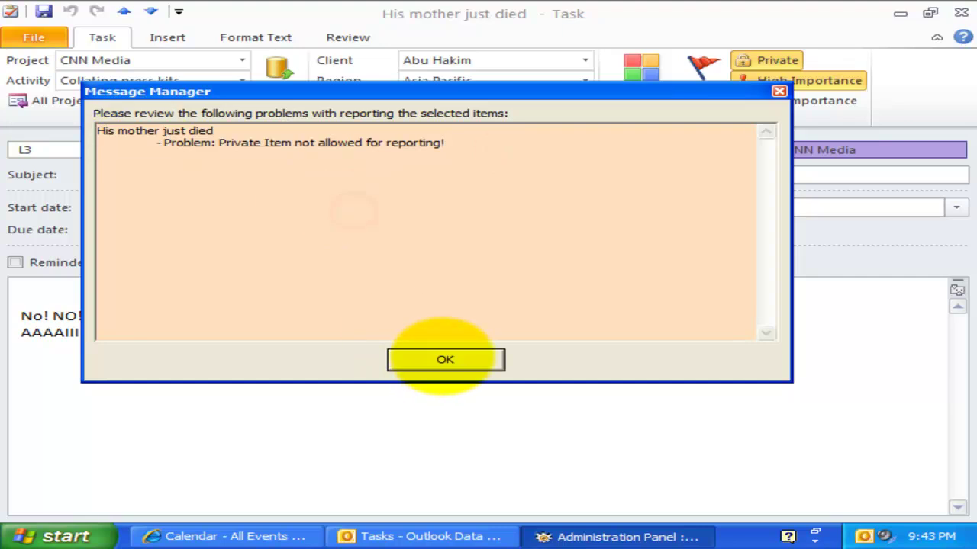
pyautogui.click(441, 359)
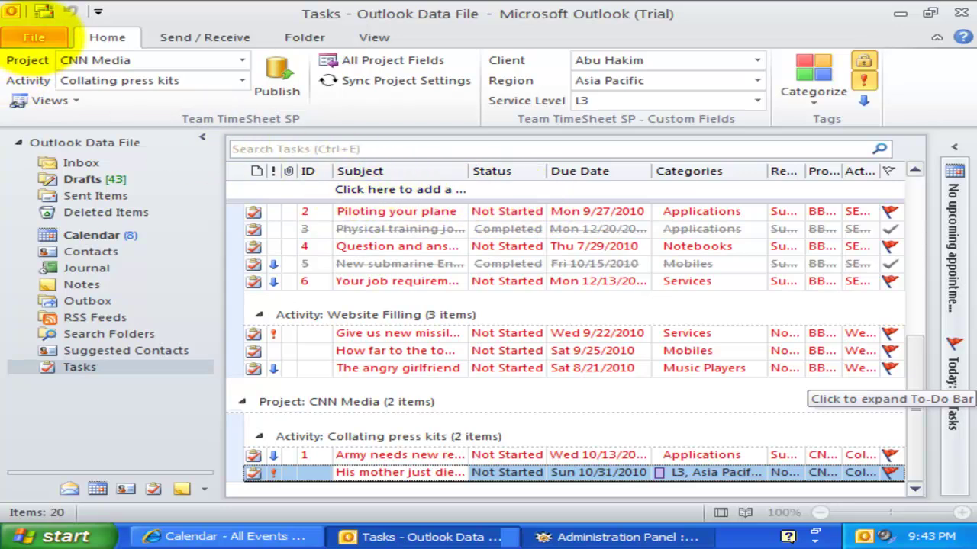
# Step: Disable reporting of recurring task and appointment items in My Reporting Settings, and save
pyautogui.click(34, 36)
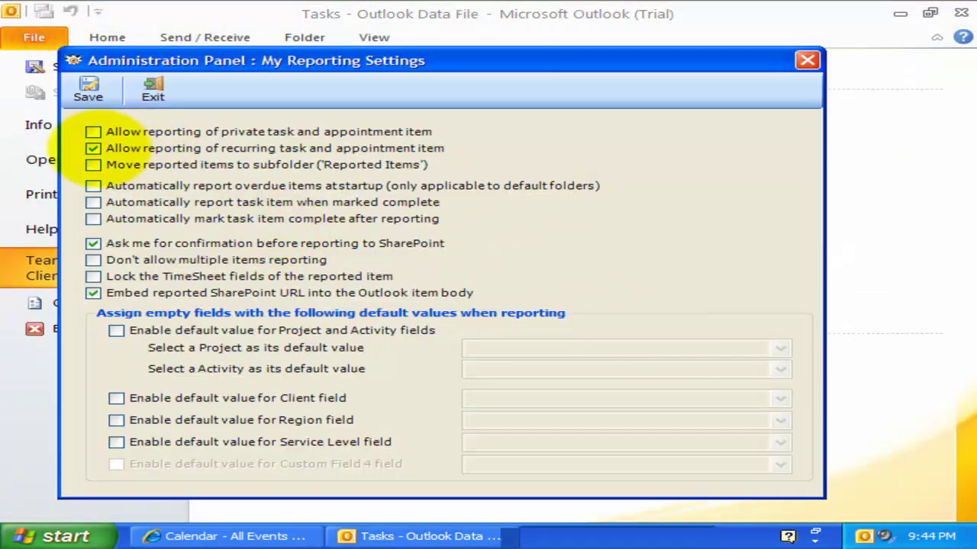
pyautogui.click(94, 148)
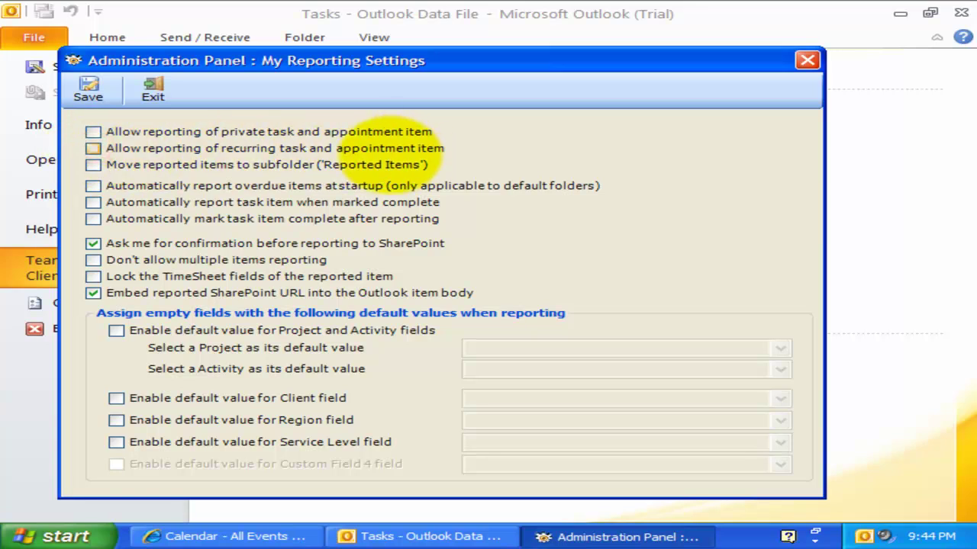
pyautogui.click(88, 90)
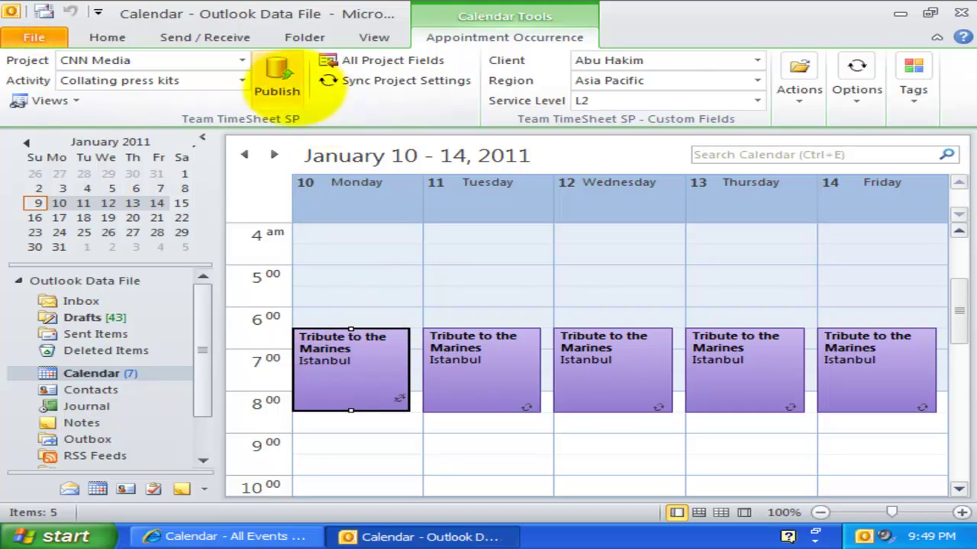
# Step: Try to publish Monday's occurrence of the recurring "Tribute to the Marines" appointment to SharePoint, and dismiss the message
pyautogui.click(279, 77)
pyautogui.click(443, 322)
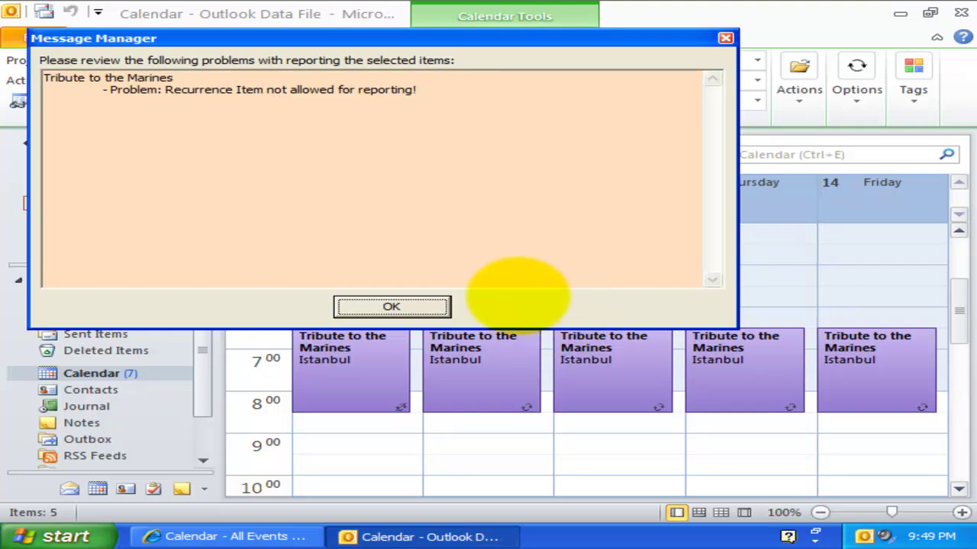
pyautogui.click(410, 304)
pyautogui.click(403, 303)
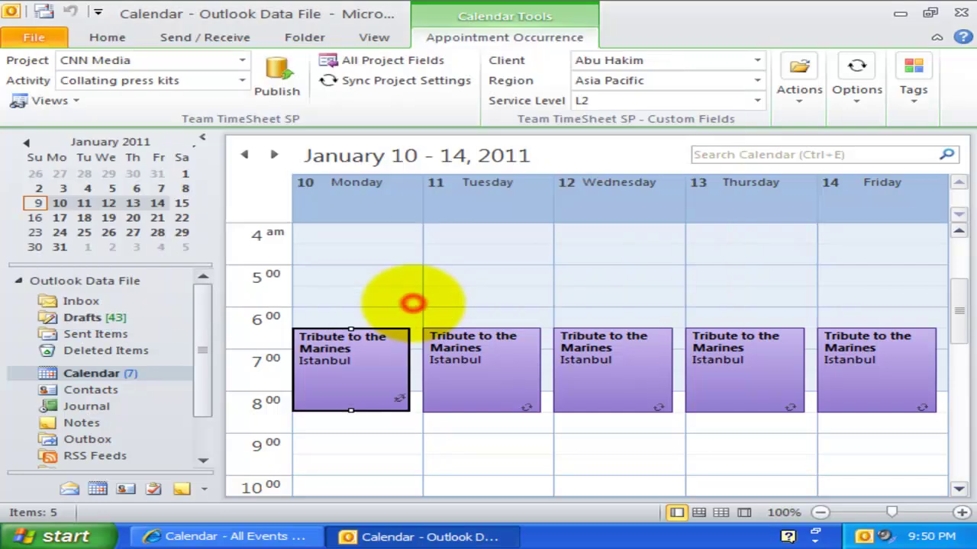
# Step: Enable moving reported items to the 'Reported Items' subfolder in My Reporting Settings, and save
pyautogui.click(37, 37)
pyautogui.click(61, 290)
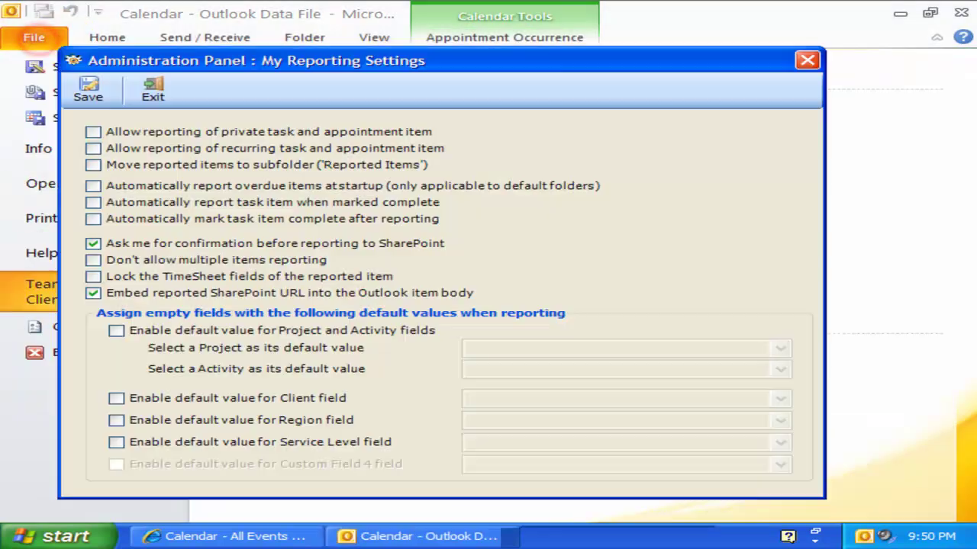
pyautogui.click(174, 165)
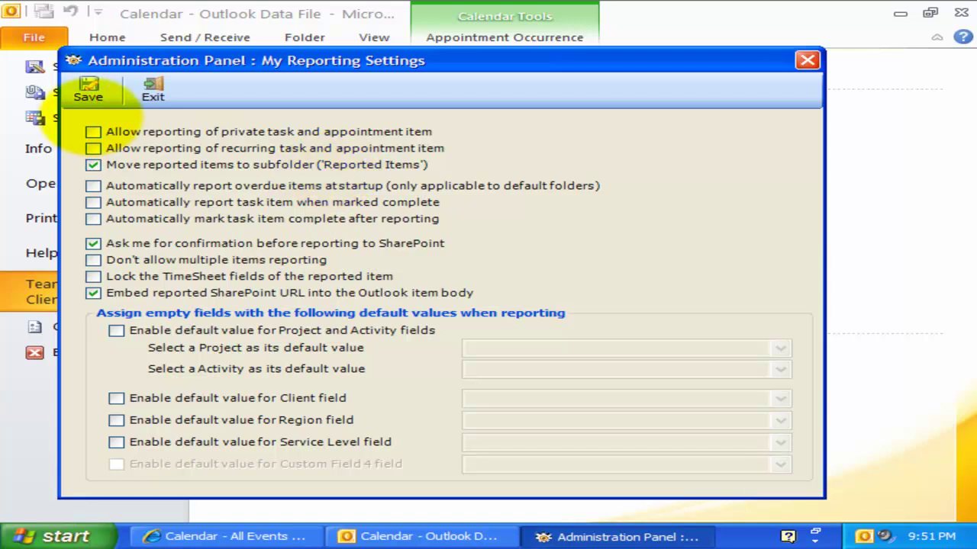
pyautogui.click(85, 90)
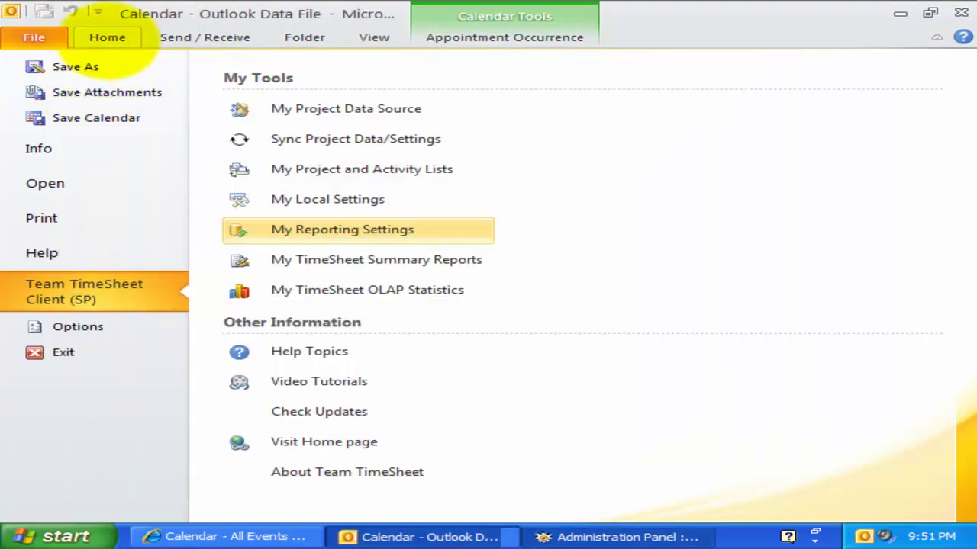
# Step: Publish the Website Filling task "Give us new missiles" from the task list to SharePoint
pyautogui.click(107, 37)
pyautogui.click(402, 332)
pyautogui.click(403, 333)
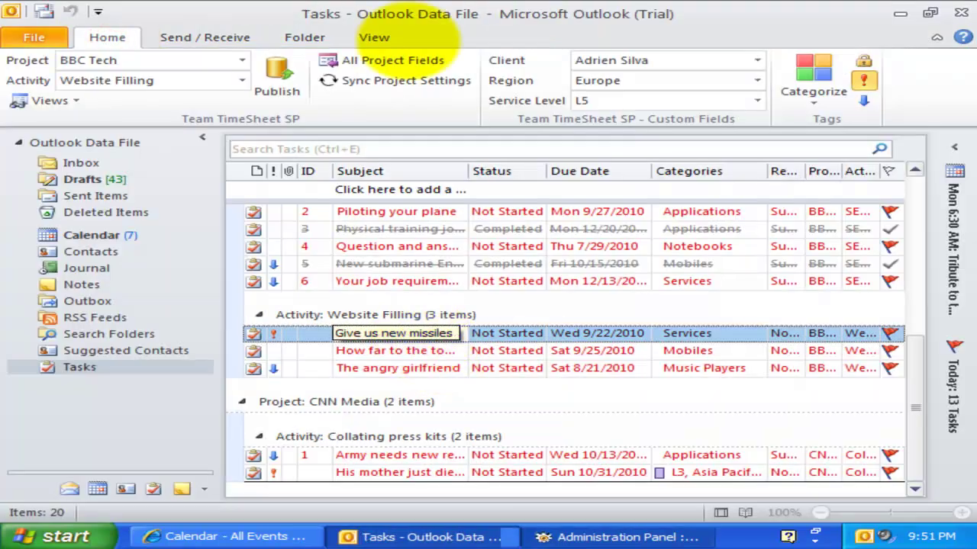
pyautogui.click(276, 76)
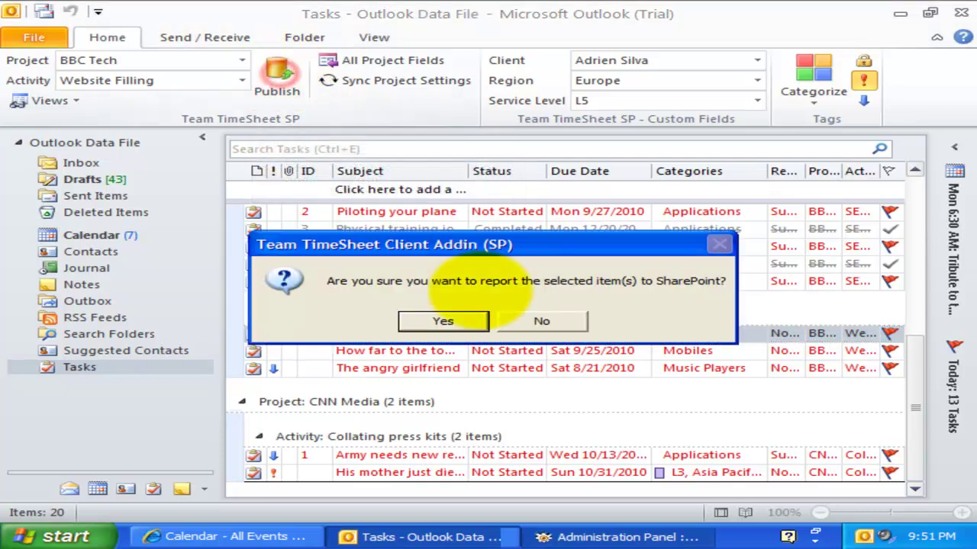
pyautogui.click(441, 320)
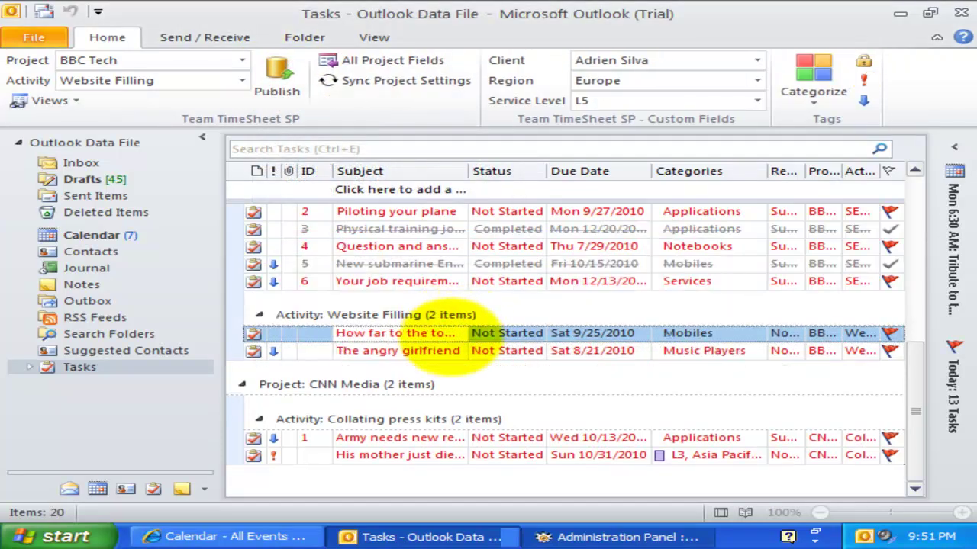
# Step: Open the Reported Items subfolder under Tasks and select the "Give us new missiles" task
pyautogui.click(29, 367)
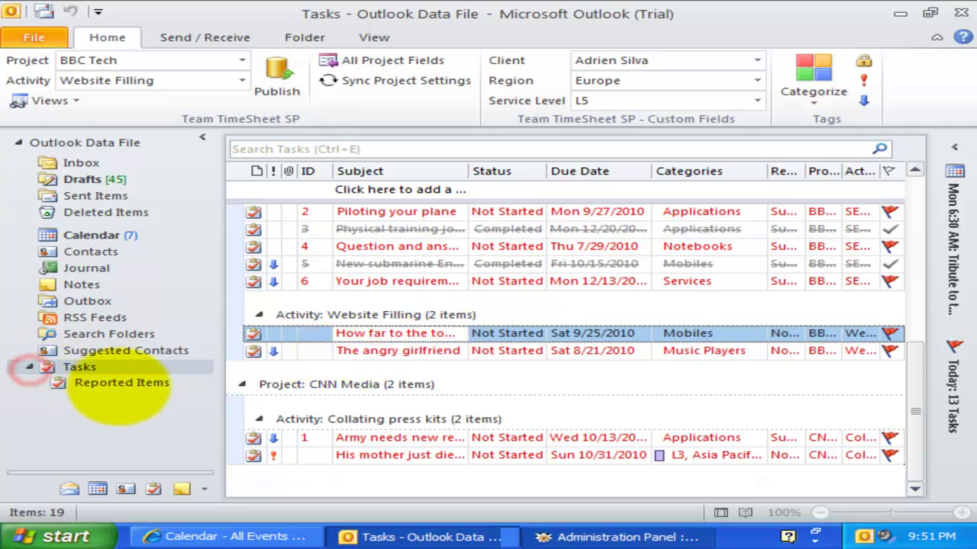
pyautogui.click(122, 383)
pyautogui.click(351, 211)
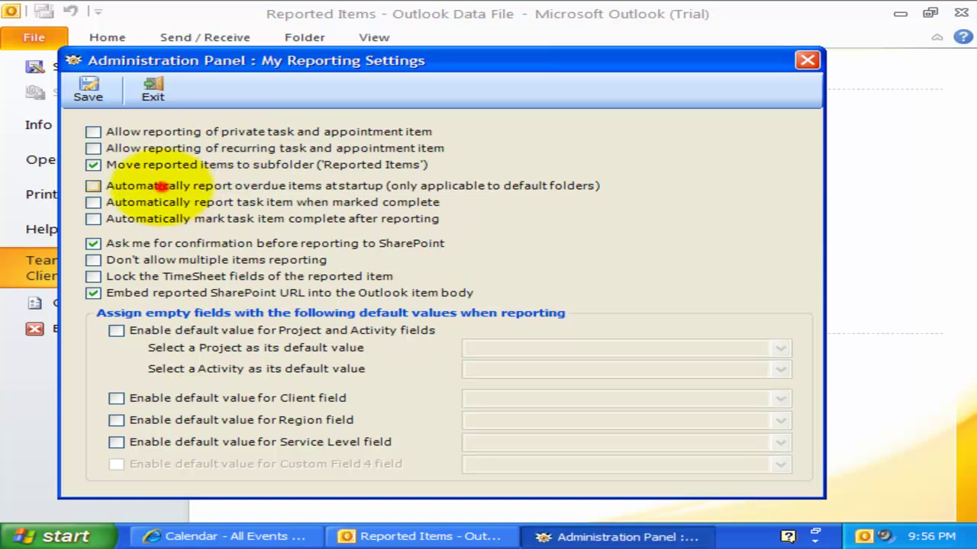
# Step: Enable automatic reporting of overdue items at startup and locking of reported items' TimeSheet fields in My Reporting Settings, and save
pyautogui.click(145, 187)
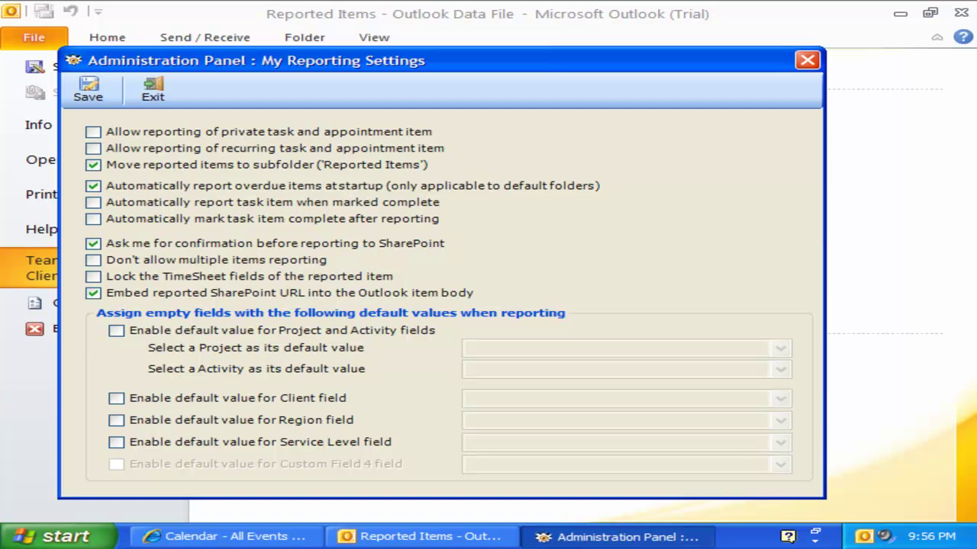
pyautogui.click(93, 277)
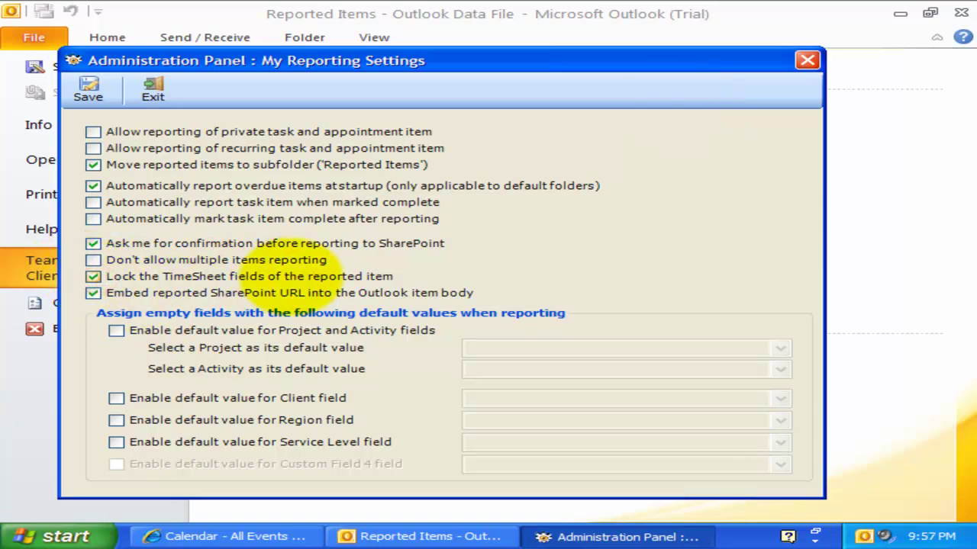
pyautogui.click(88, 87)
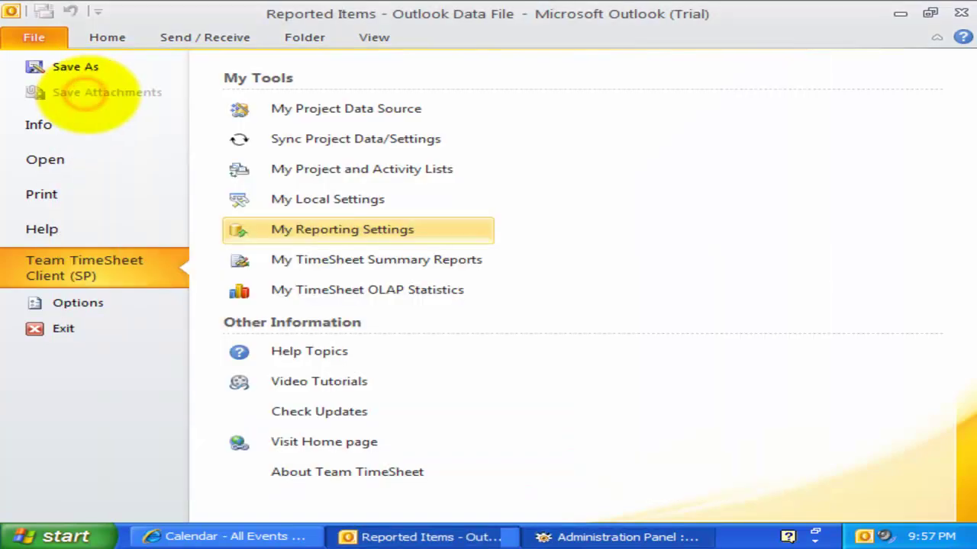
pyautogui.click(34, 37)
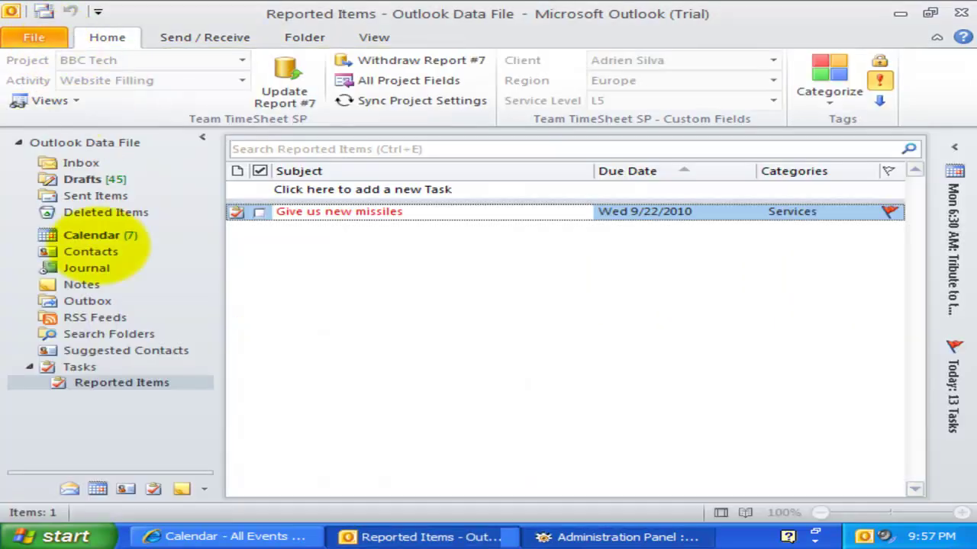
# Step: Compare the TimeSheet fields of the reported SEO task with ID 4 against those of the unreported "How far to the town?" task
pyautogui.click(79, 367)
pyautogui.scroll(-5, 359, 290)
pyautogui.click(397, 246)
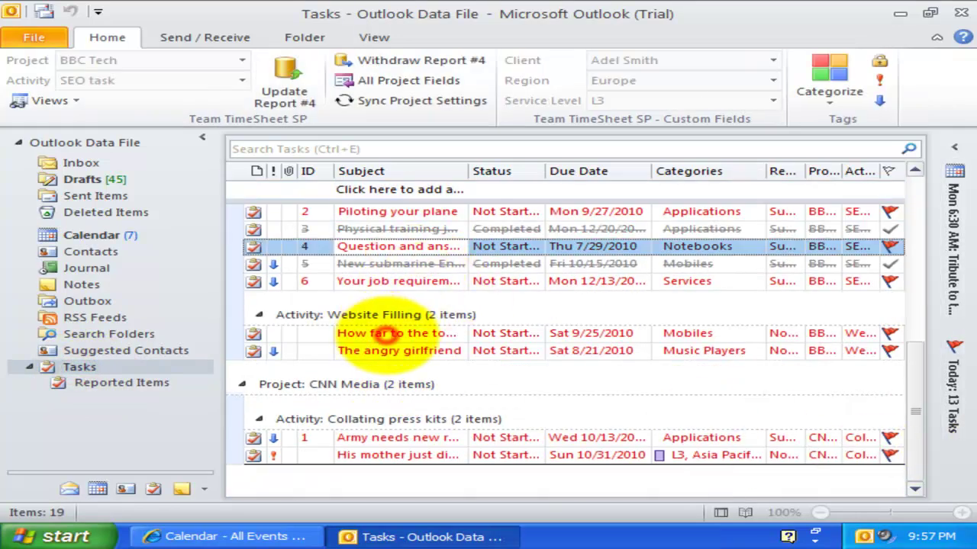
pyautogui.click(386, 333)
pyautogui.click(242, 60)
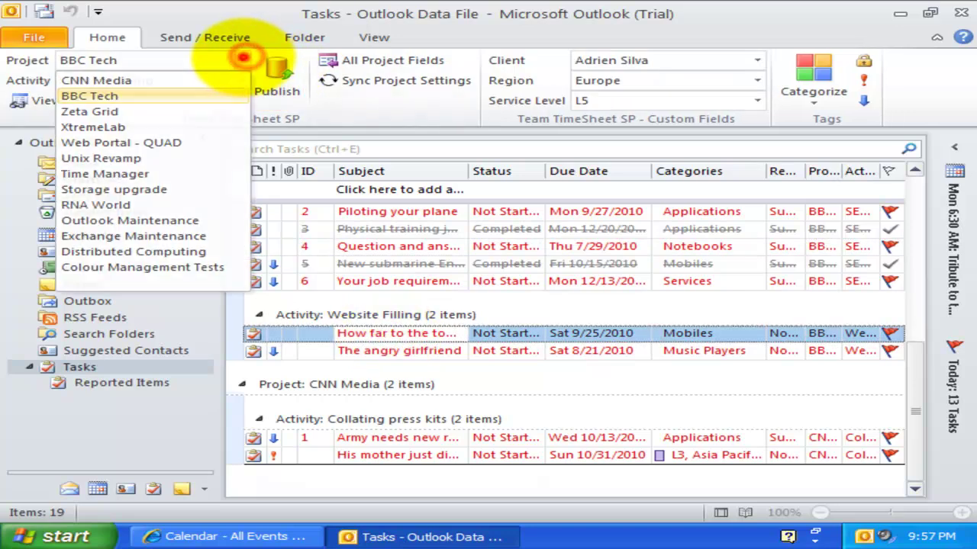
pyautogui.click(362, 231)
pyautogui.click(386, 248)
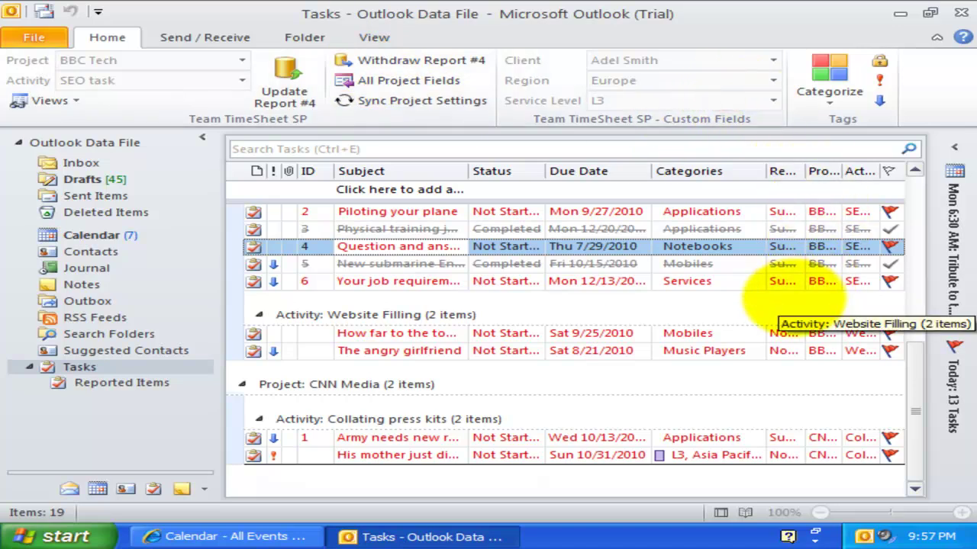
pyautogui.click(504, 283)
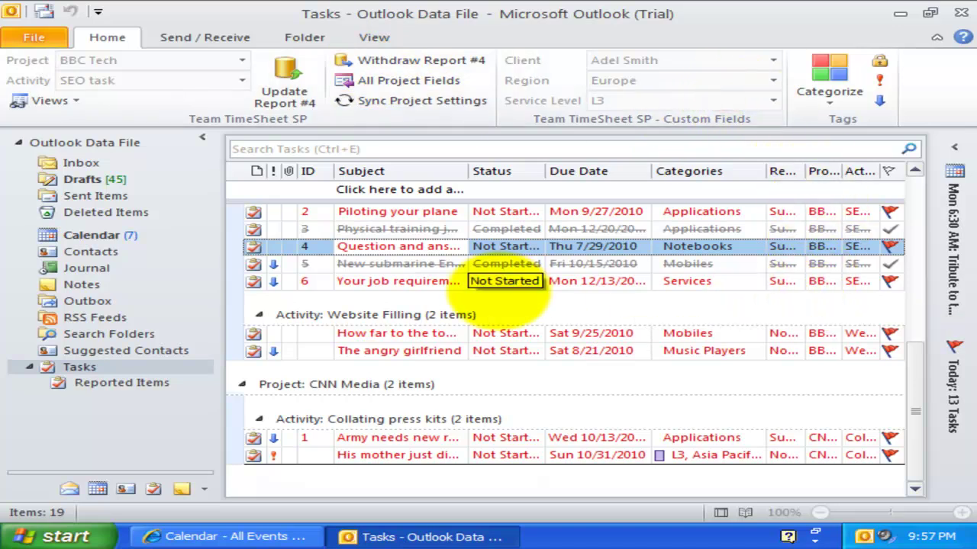
# Step: Enable embedding the reported SharePoint URL into the Outlook item body in My Reporting Settings, and save
pyautogui.click(33, 37)
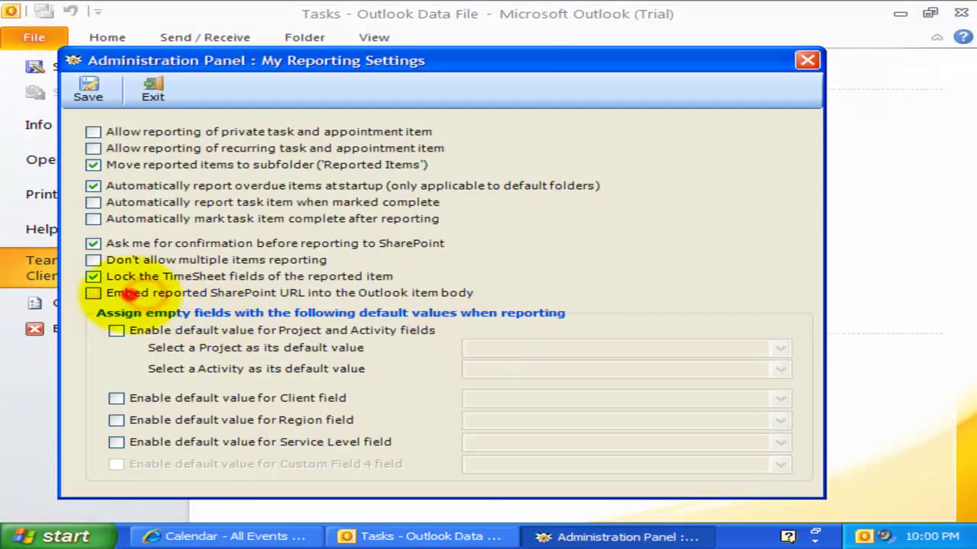
pyautogui.click(130, 294)
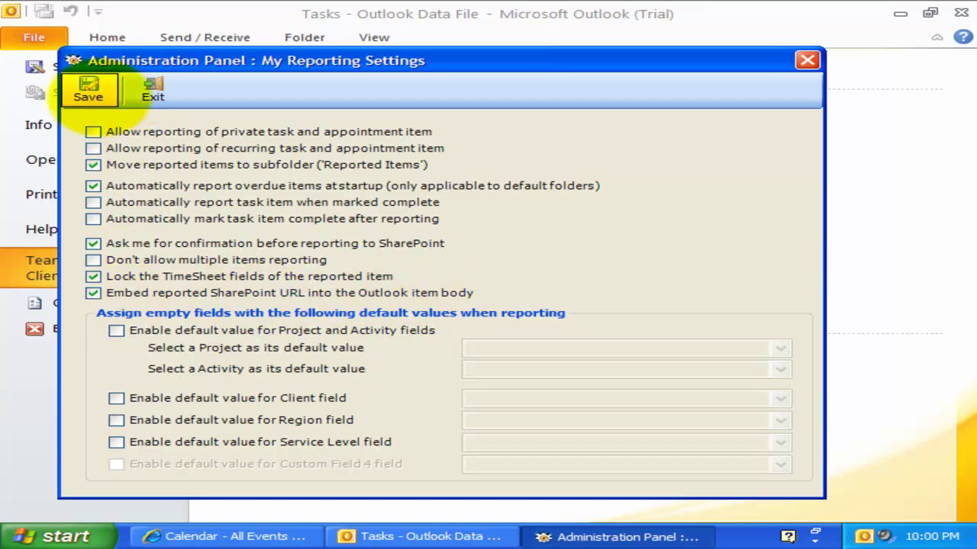
pyautogui.click(88, 89)
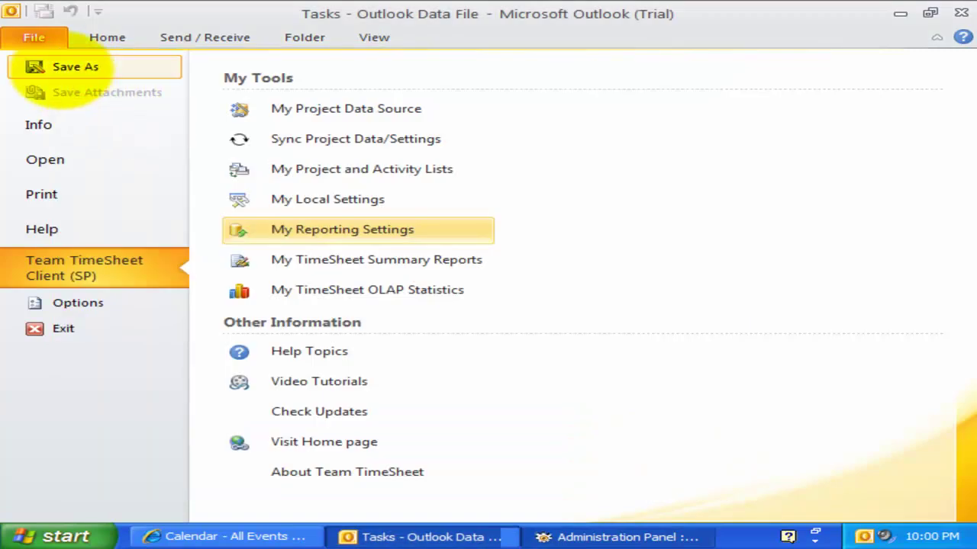
pyautogui.click(33, 35)
# Step: Publish the Website Filling task "How far to the town?" from the task list to SharePoint
pyautogui.click(429, 335)
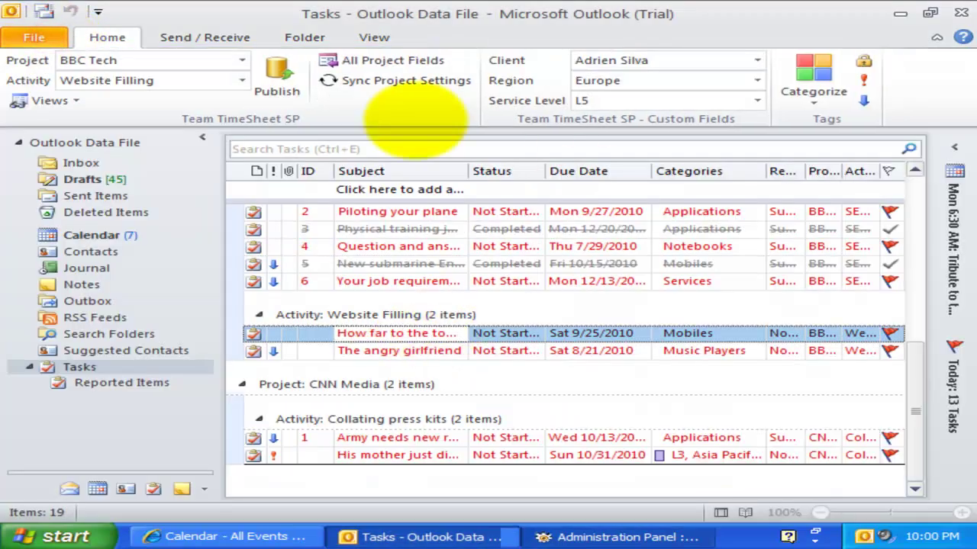
pyautogui.click(277, 80)
pyautogui.click(443, 321)
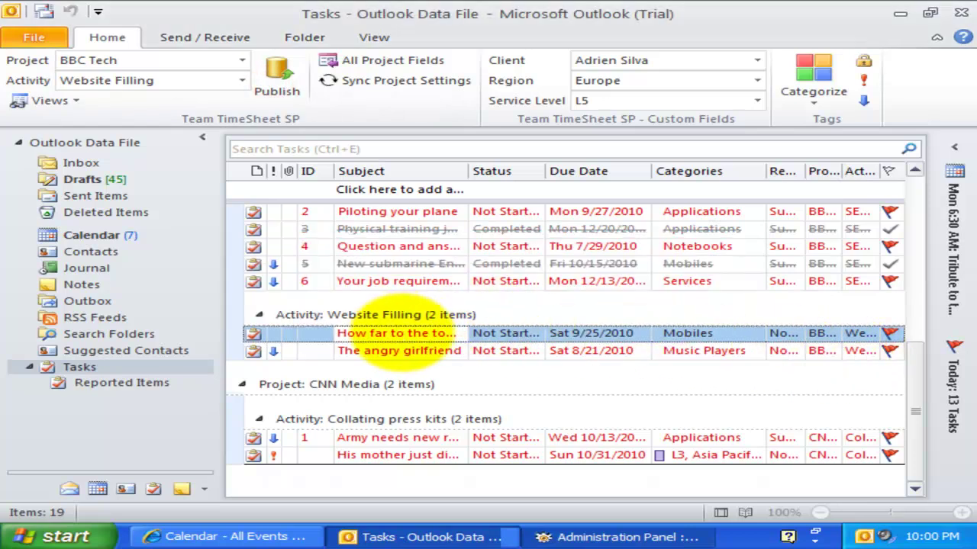
# Step: Open the published "How far to the town?" task, review its SharePoint entry through the embedded link, and close the task
pyautogui.doubleClick(405, 333)
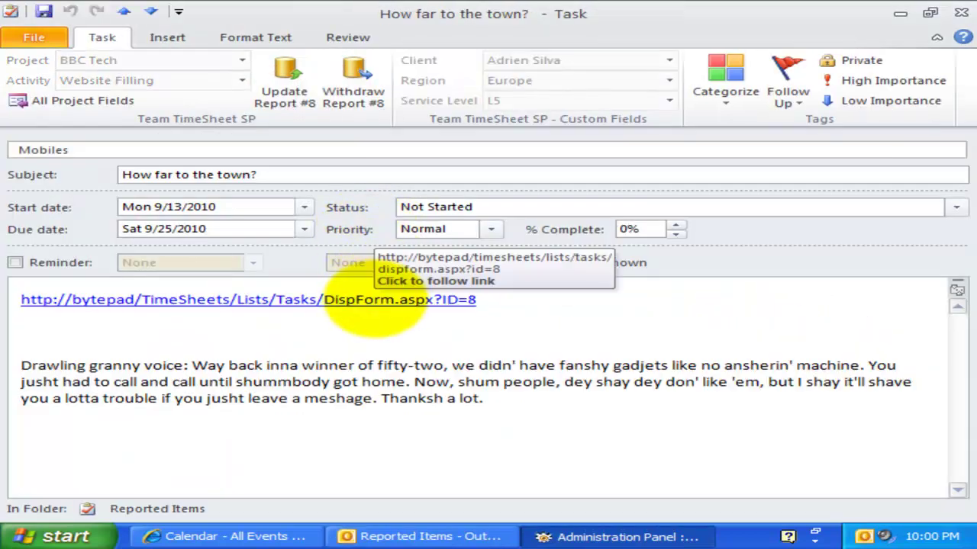
pyautogui.click(373, 300)
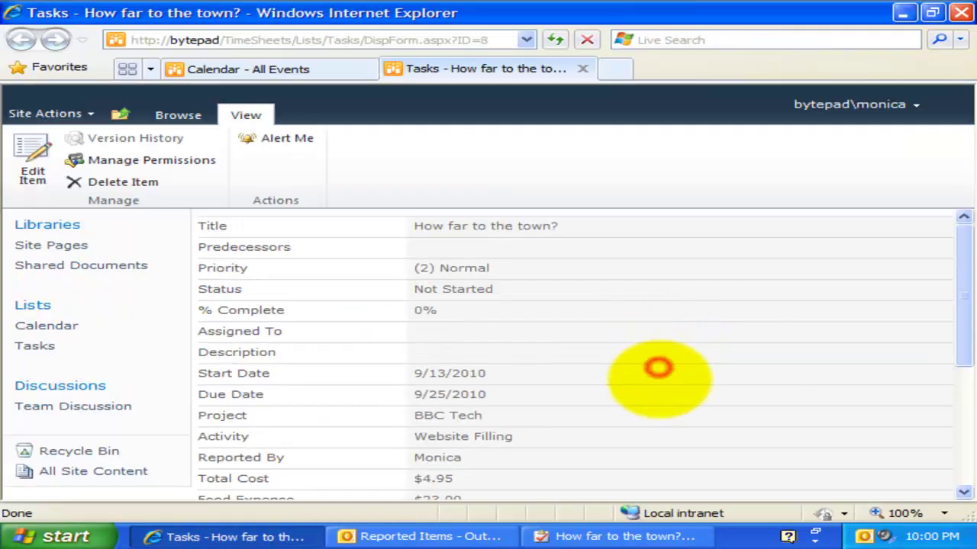
pyautogui.scroll(-6, 659, 367)
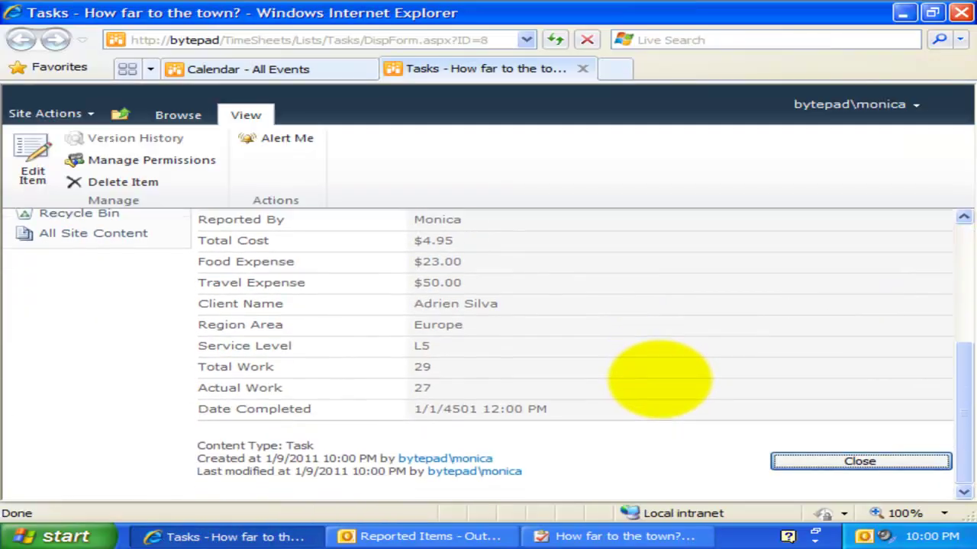
pyautogui.scroll(6, 659, 379)
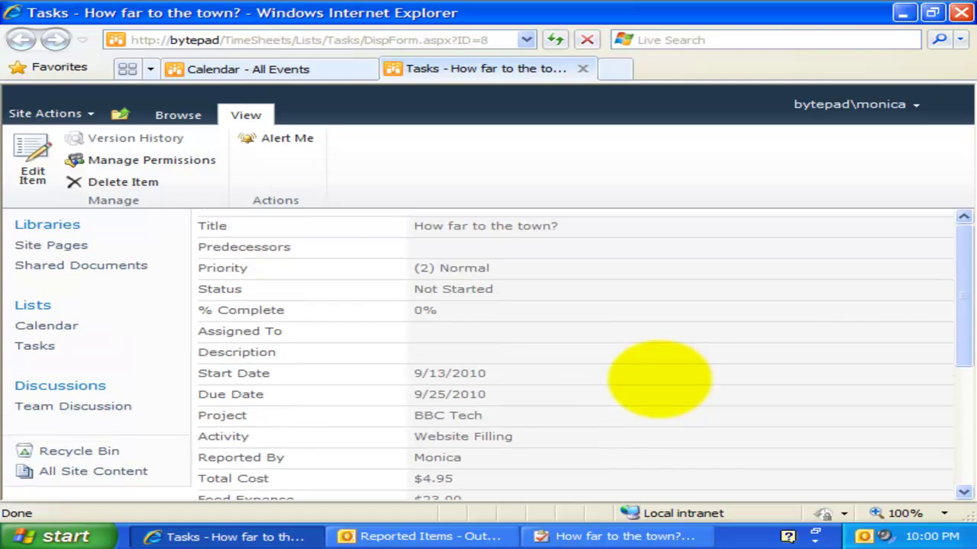
pyautogui.scroll(-2, 657, 380)
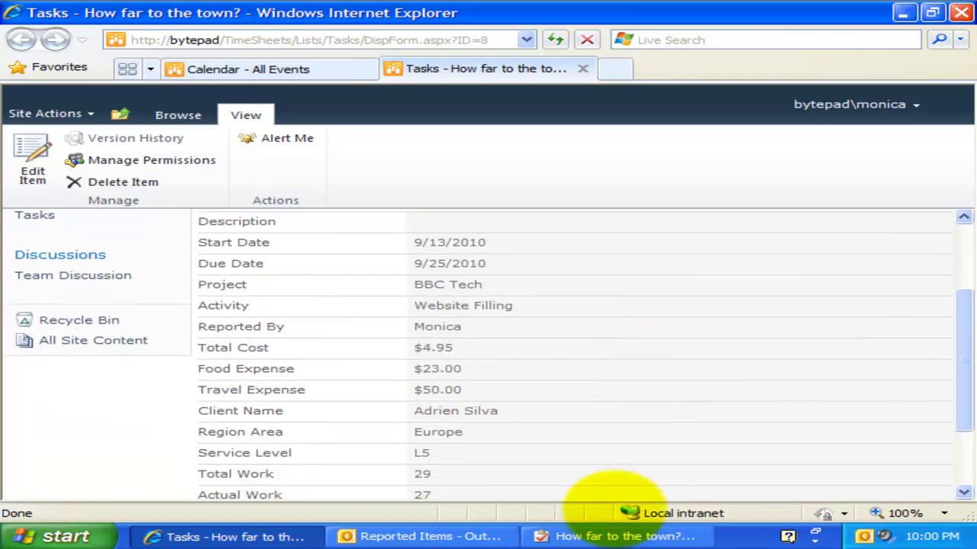
pyautogui.click(618, 532)
pyautogui.click(958, 14)
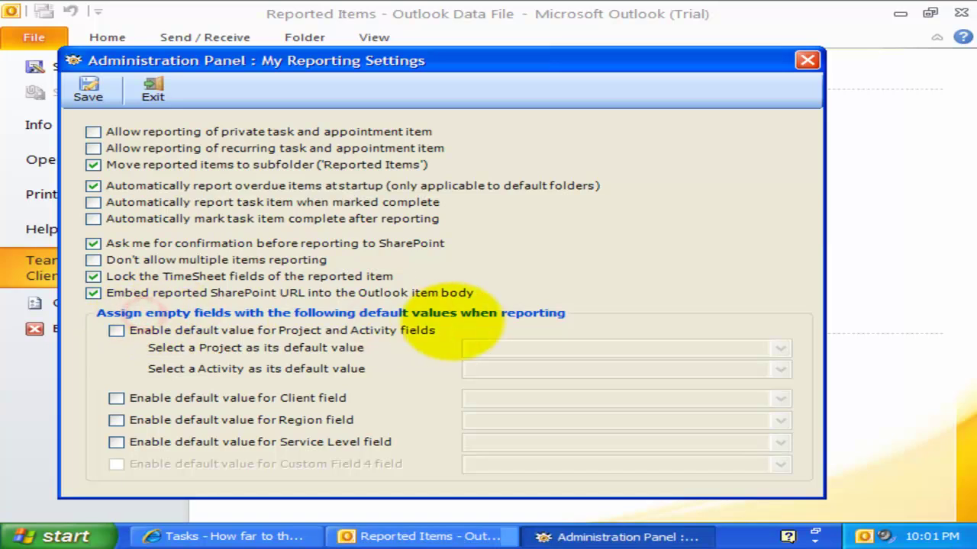
# Step: Enable default values for empty Project and Activity fields, choosing CNN Media and "Sending out review copies of new books"
pyautogui.click(221, 314)
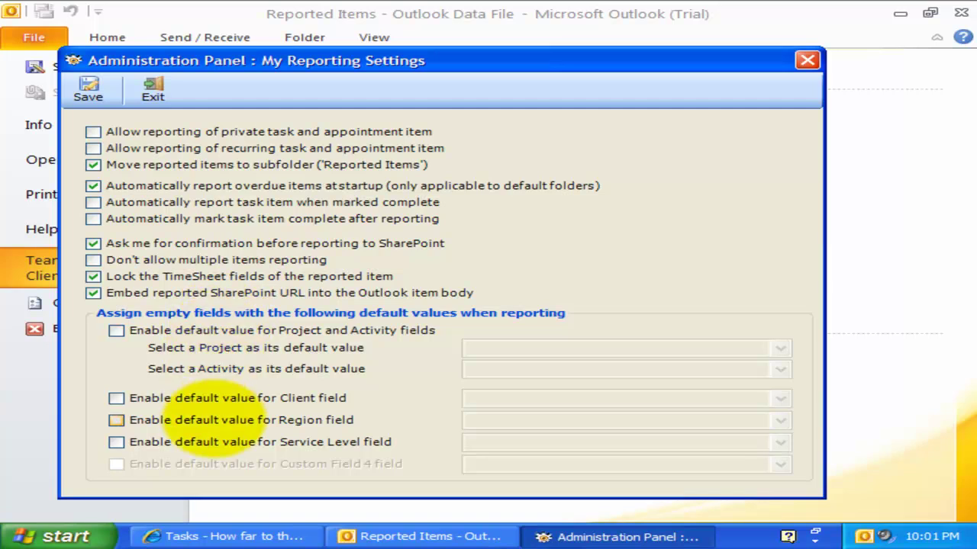
pyautogui.click(378, 328)
pyautogui.click(670, 354)
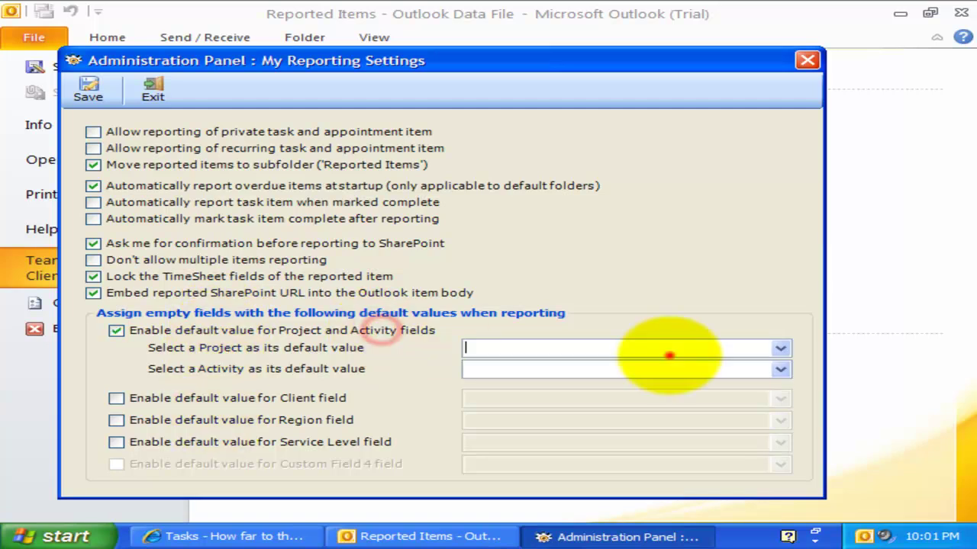
pyautogui.click(780, 349)
pyautogui.click(752, 363)
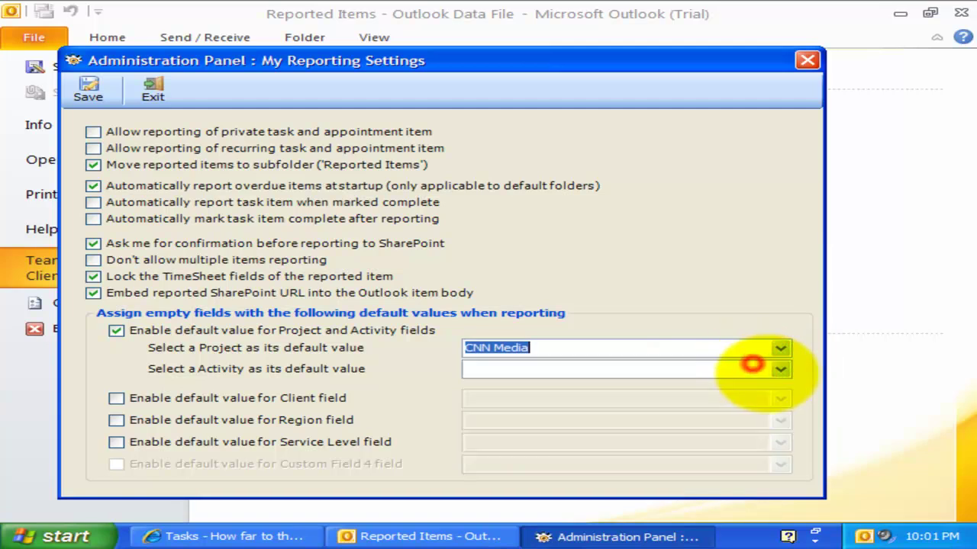
pyautogui.click(781, 369)
pyautogui.click(702, 433)
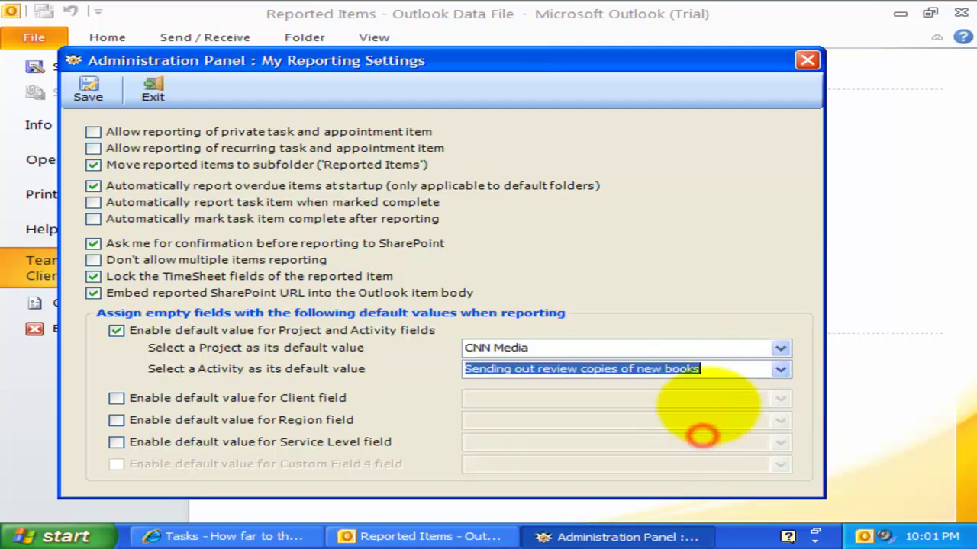
# Step: Enable default values for the Client and Region fields, choosing a client name and Europe, and save the reporting settings
pyautogui.click(252, 398)
pyautogui.click(779, 399)
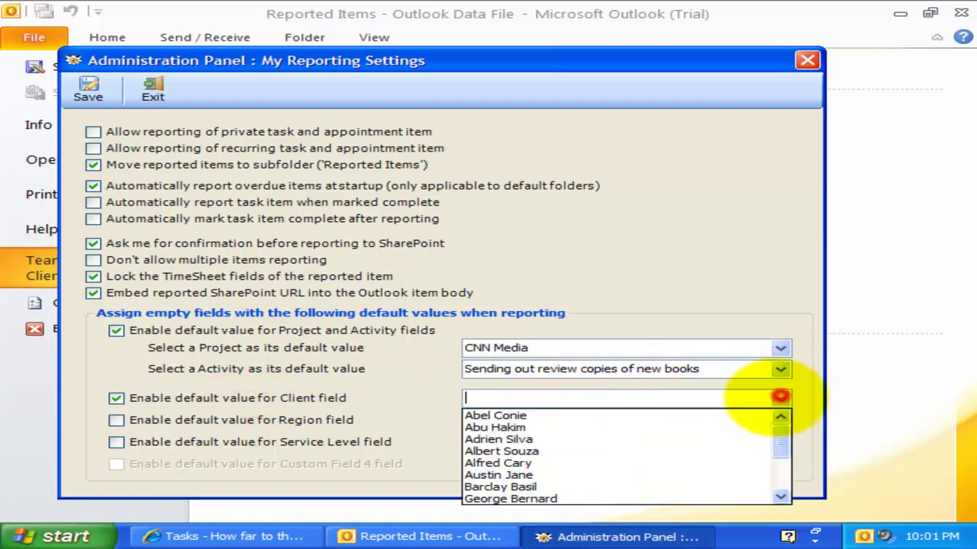
pyautogui.click(649, 486)
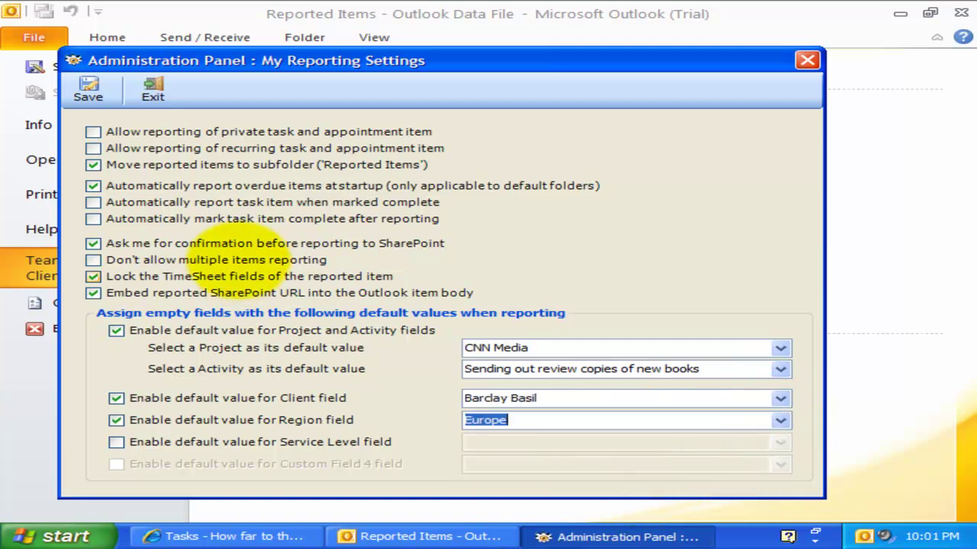
pyautogui.click(88, 88)
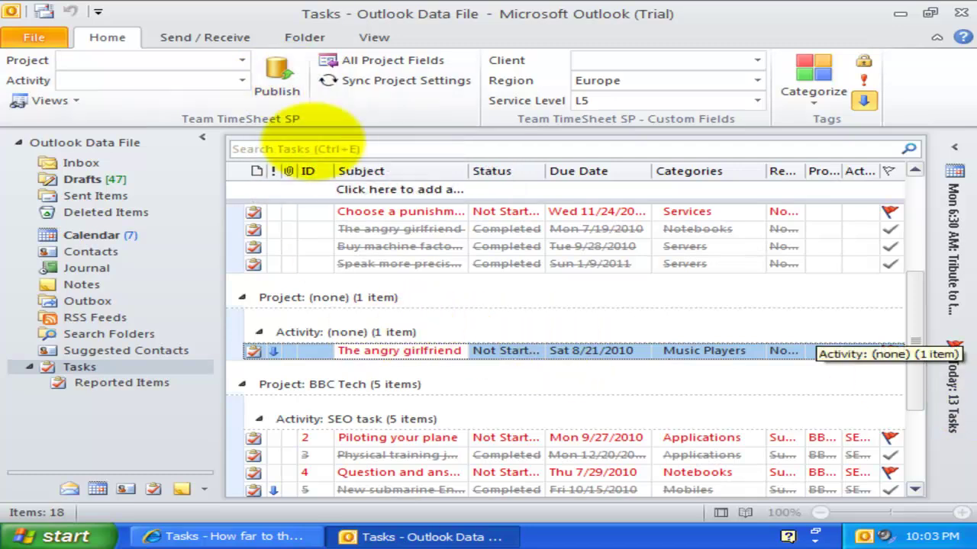
# Step: Publish the Music Players task "The angry girlfriend", which has no project, to SharePoint and open it to review its TimeSheet fields
pyautogui.click(277, 74)
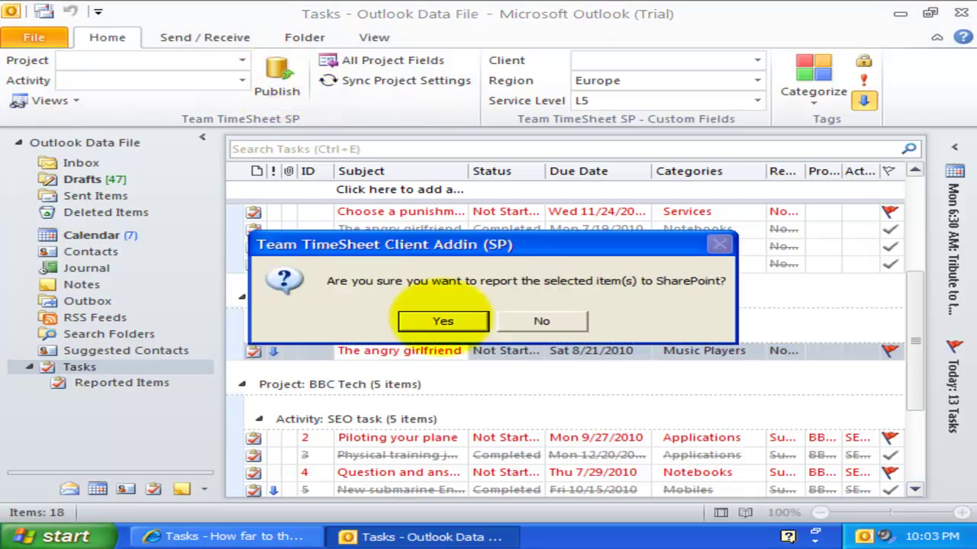
pyautogui.click(445, 318)
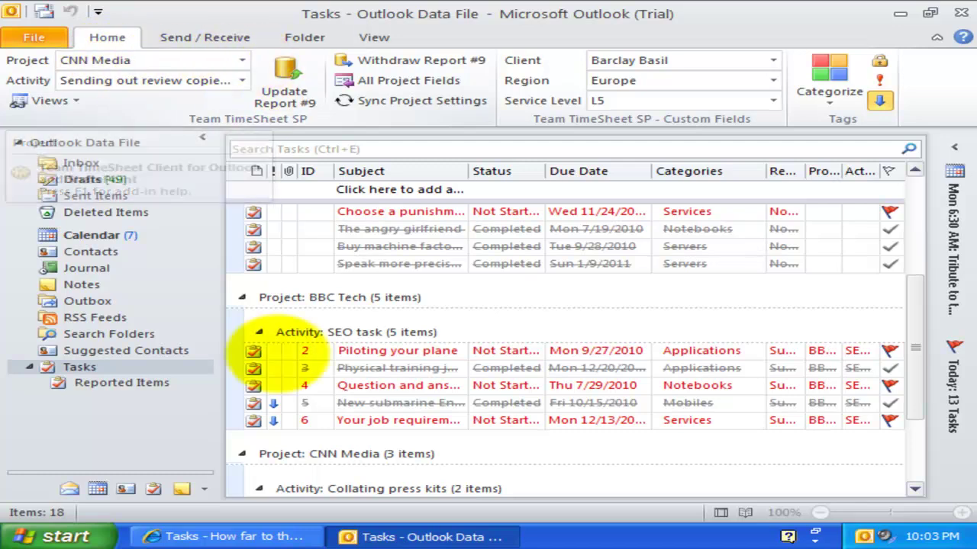
pyautogui.moveTo(921, 375); pyautogui.dragTo(920, 427)
pyautogui.doubleClick(358, 470)
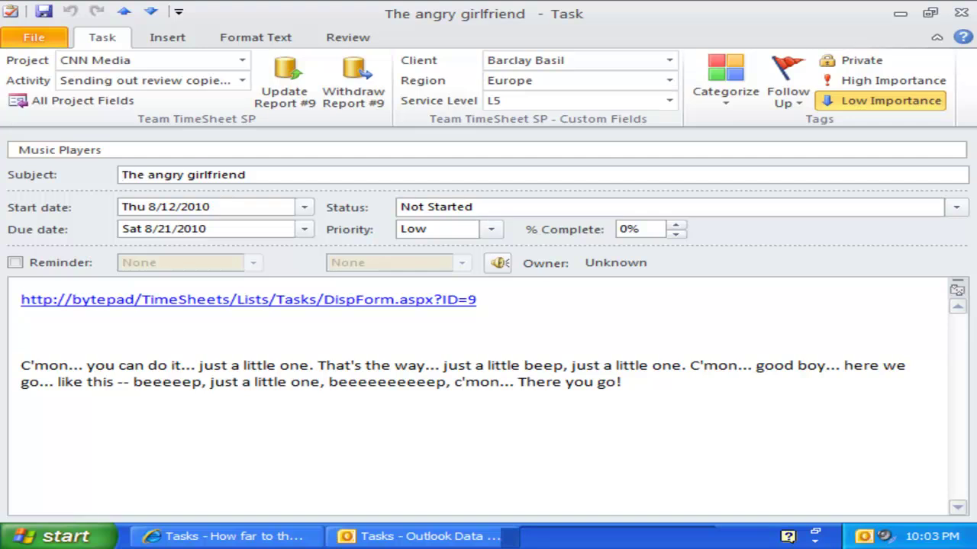
pyautogui.click(959, 12)
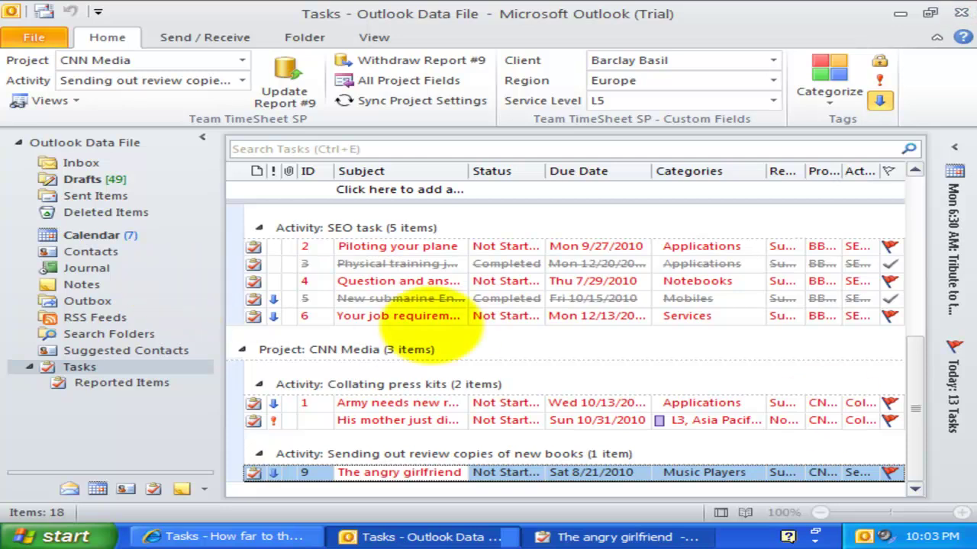
# Step: Select the reported Collating press kits task with ID 1 and open the Team TimeSheet Client (SP) tools page
pyautogui.click(409, 403)
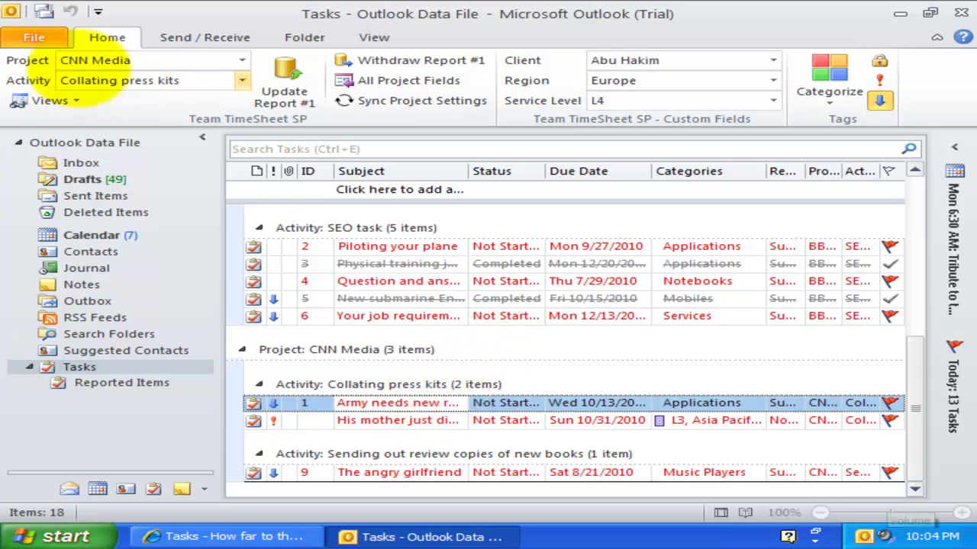
pyautogui.click(33, 36)
pyautogui.click(84, 273)
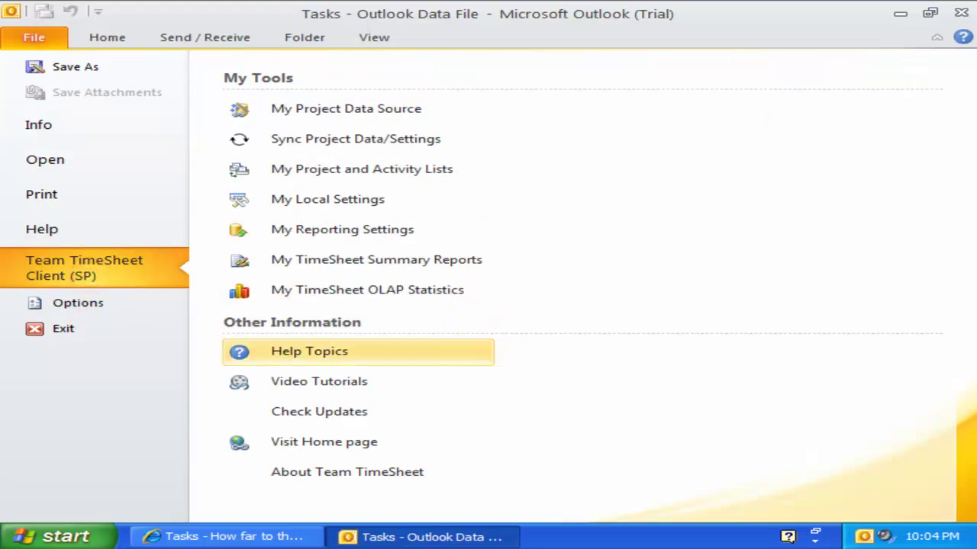